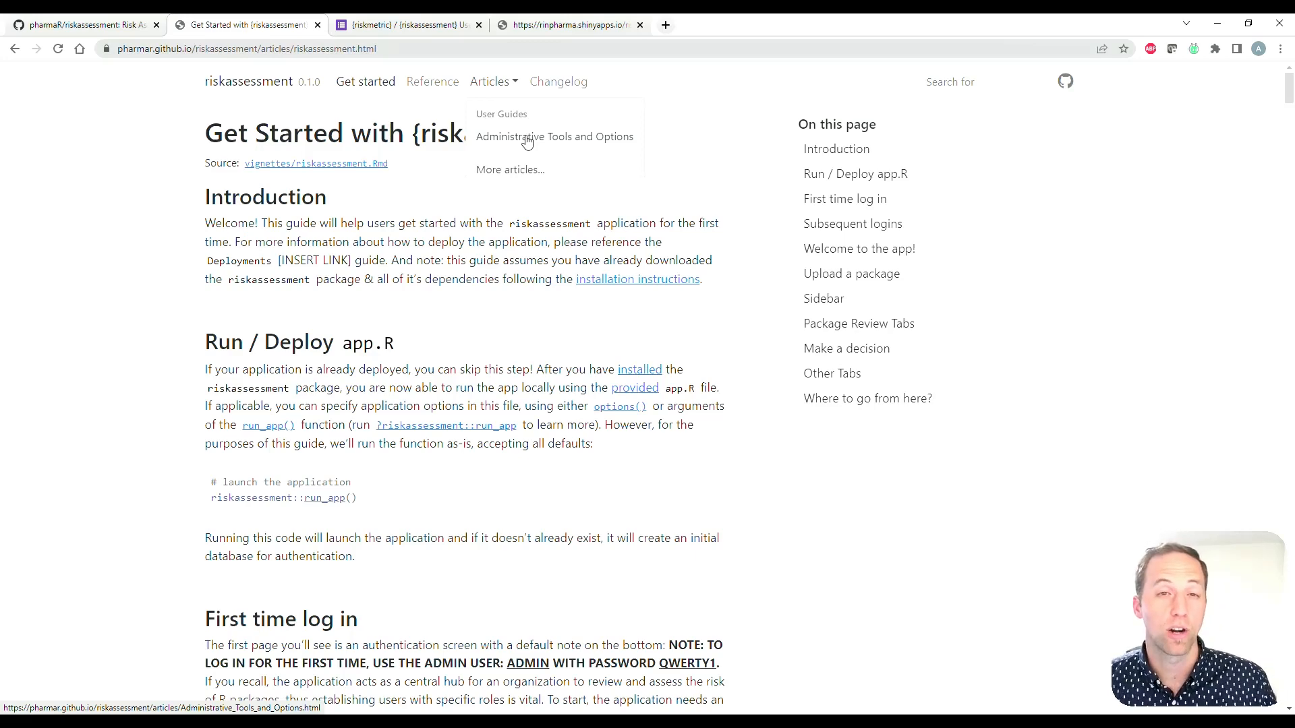
Step: Open the {riskmetric} / {riskassessment} User Feedback form and look through its questions down to the risk tools question
{"action": "left_click", "coordinate": [404, 25]}
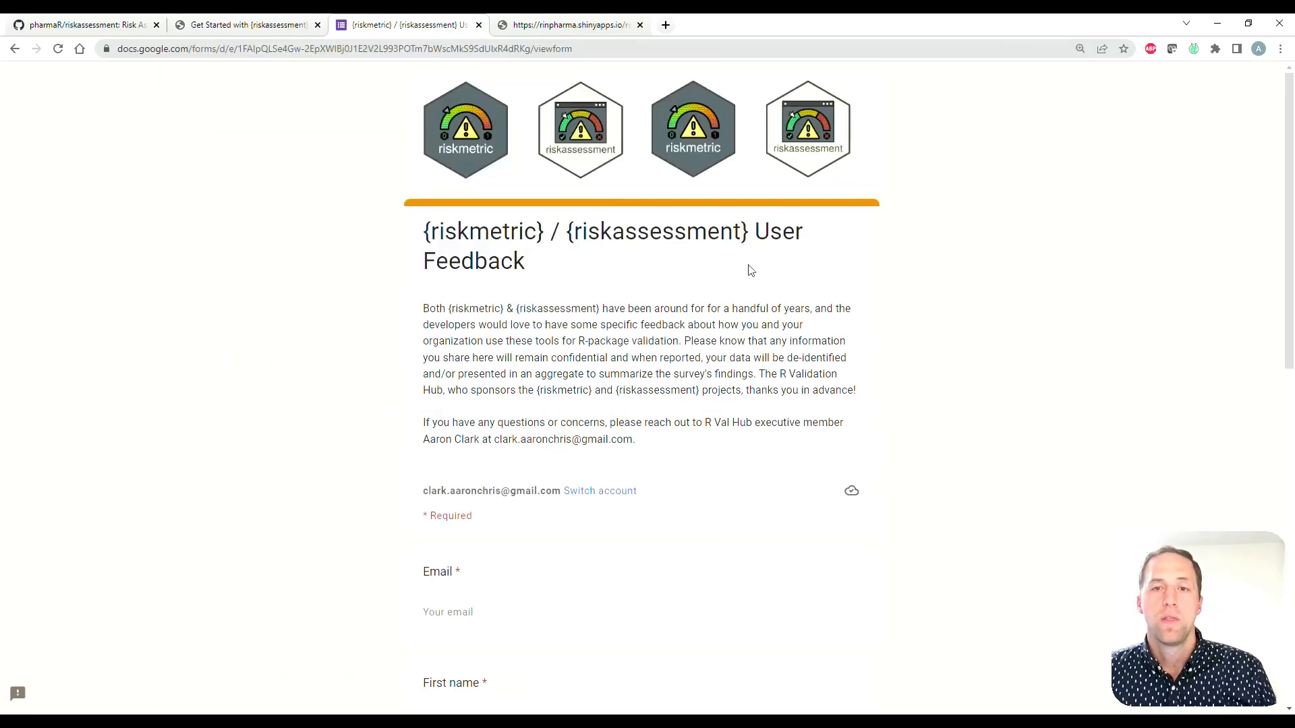
{"action": "key", "text": "ctrl+plus"}
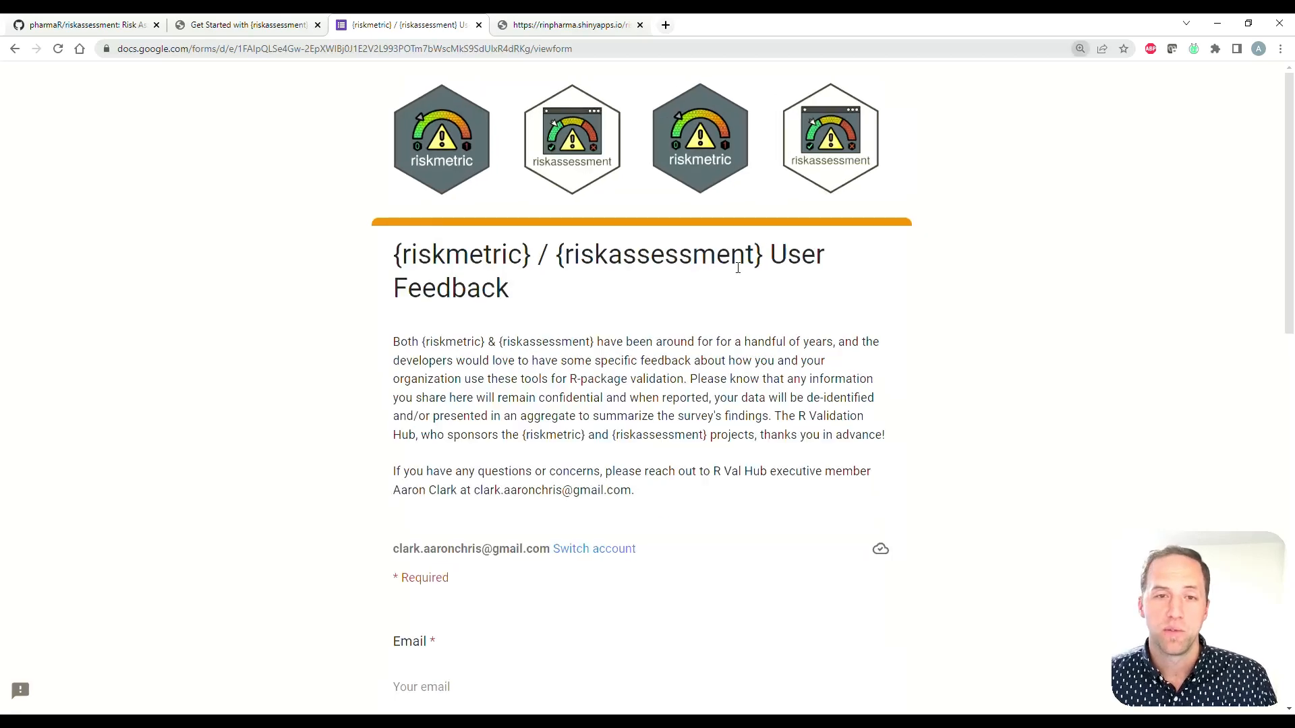
{"action": "key", "text": "ctrl+plus"}
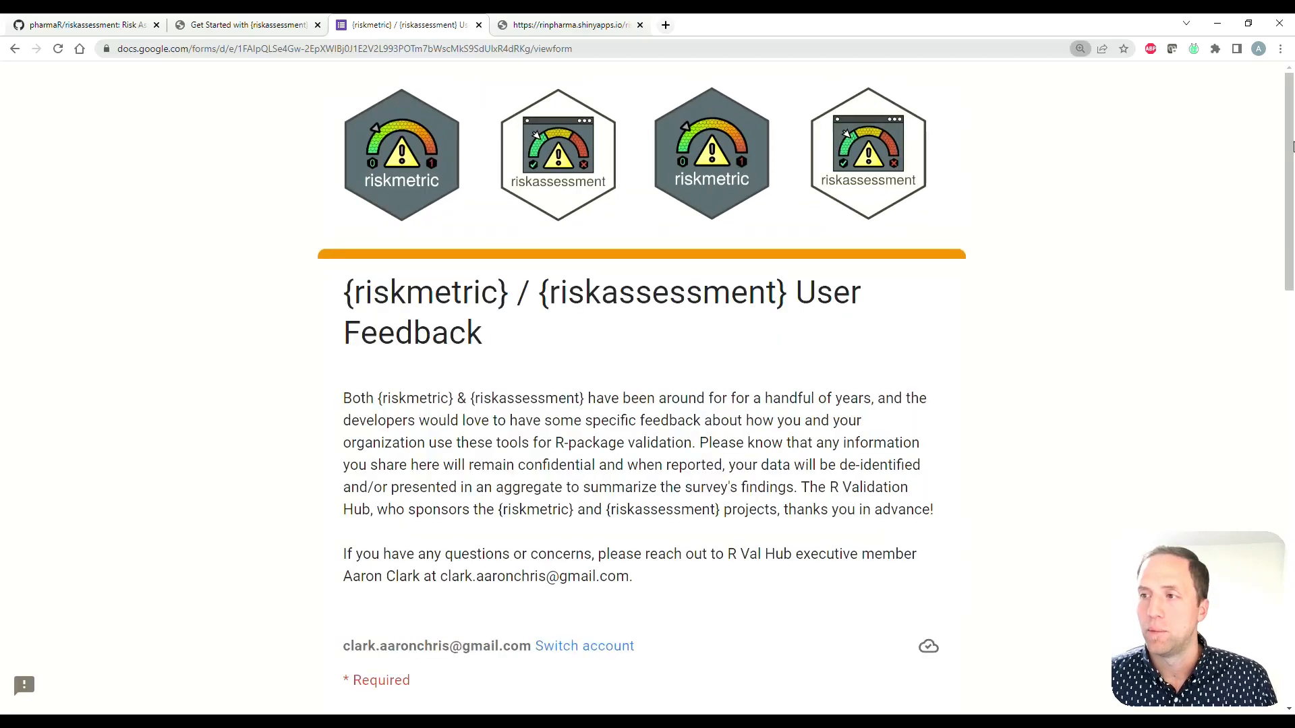
{"action": "left_click_drag", "start_coordinate": [1291, 147], "coordinate": [1225, 556]}
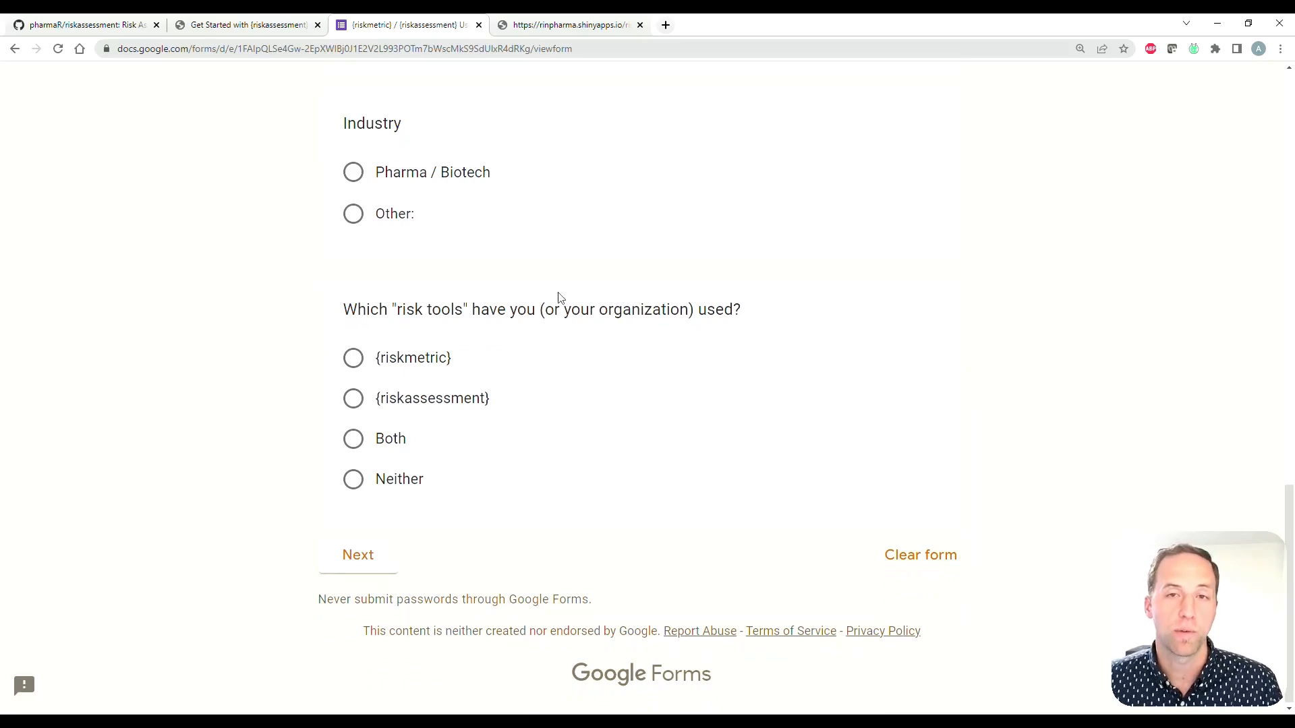
Step: Switch to the Risk Assessment Application, read the first-time login note, and log in with the prefilled demo administrator credentials
{"action": "left_click", "coordinate": [550, 29]}
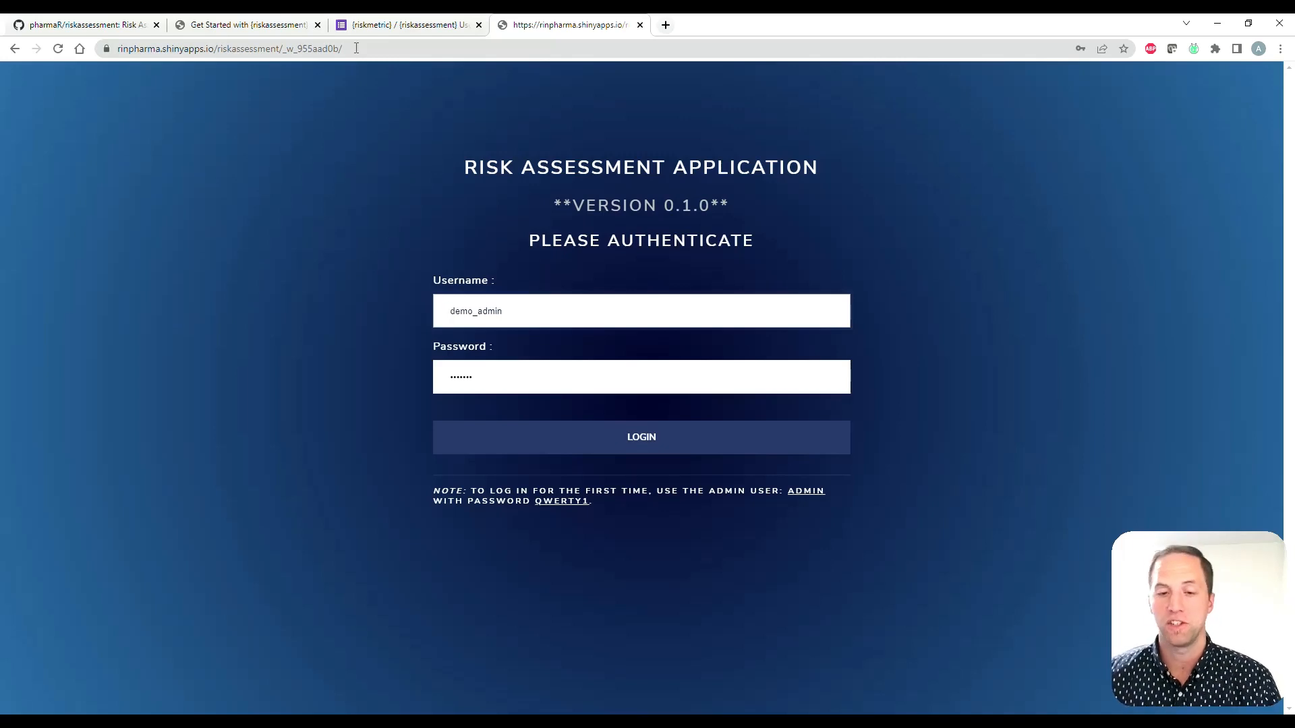
{"action": "left_click_drag", "start_coordinate": [433, 490], "coordinate": [653, 495]}
{"action": "left_click", "coordinate": [667, 495]}
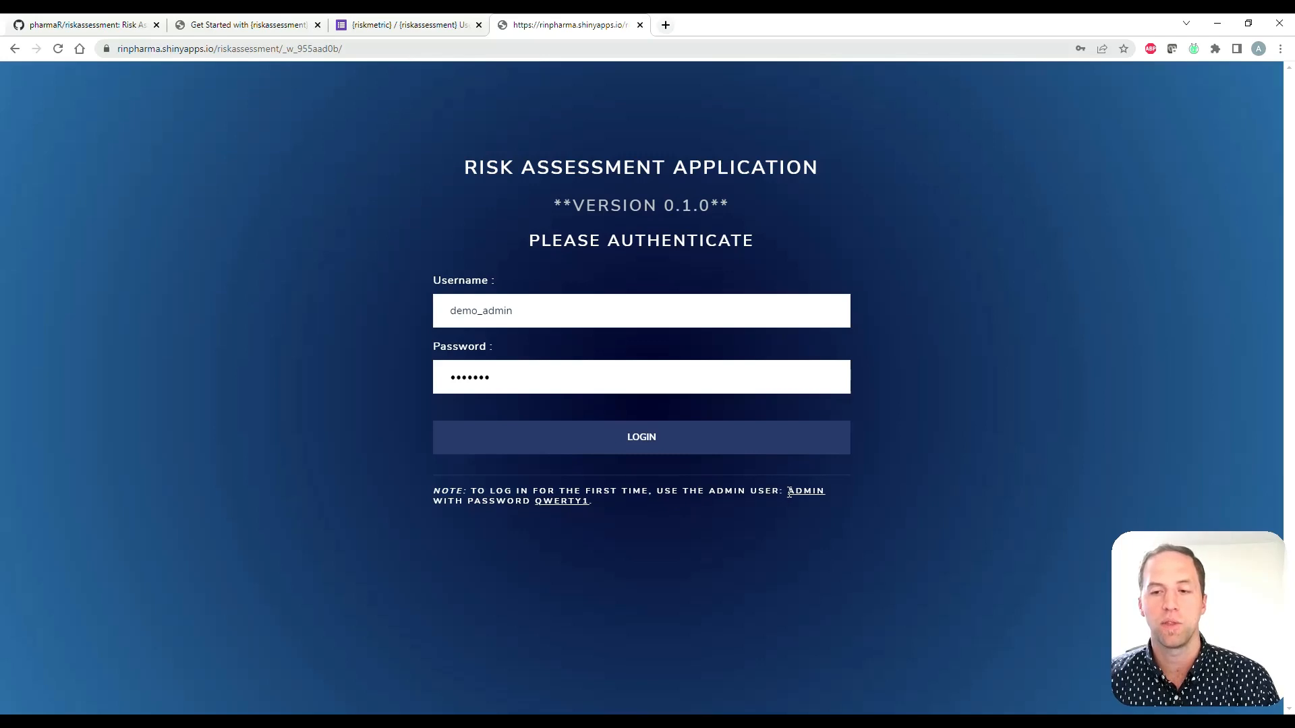
{"action": "left_click_drag", "start_coordinate": [790, 492], "coordinate": [824, 493]}
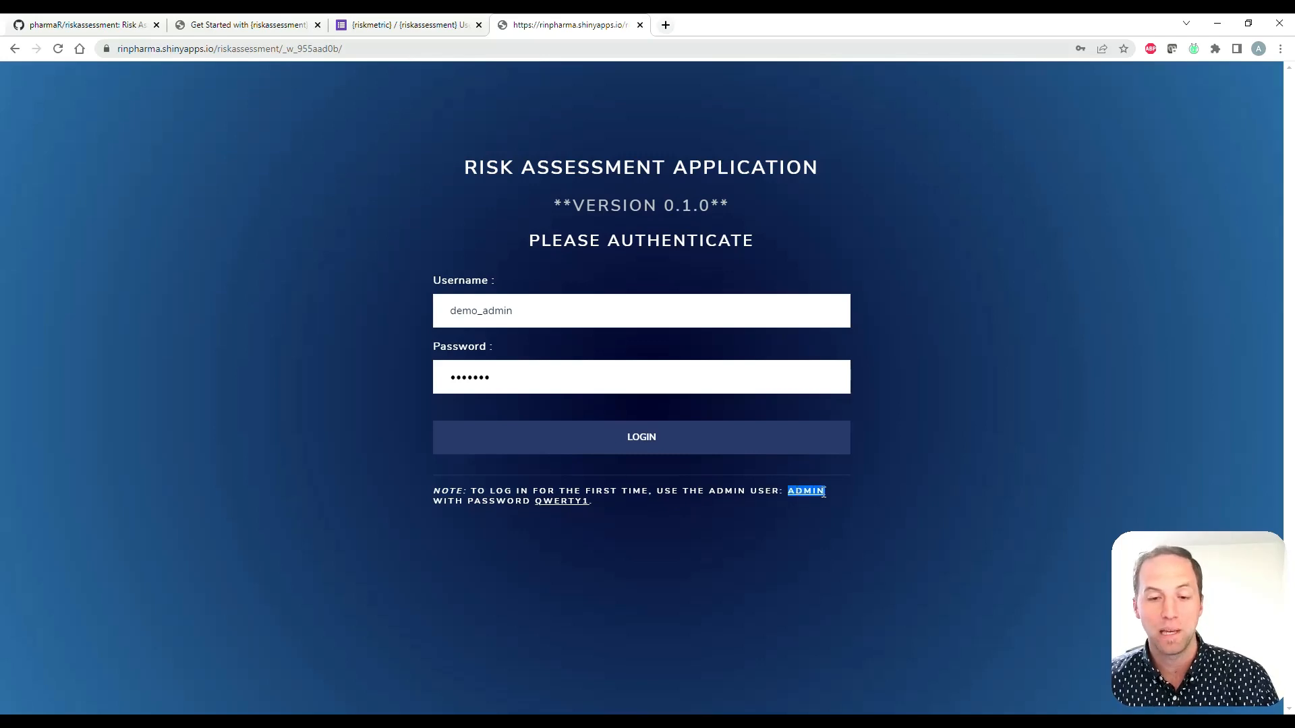
{"action": "left_click_drag", "start_coordinate": [537, 505], "coordinate": [590, 503]}
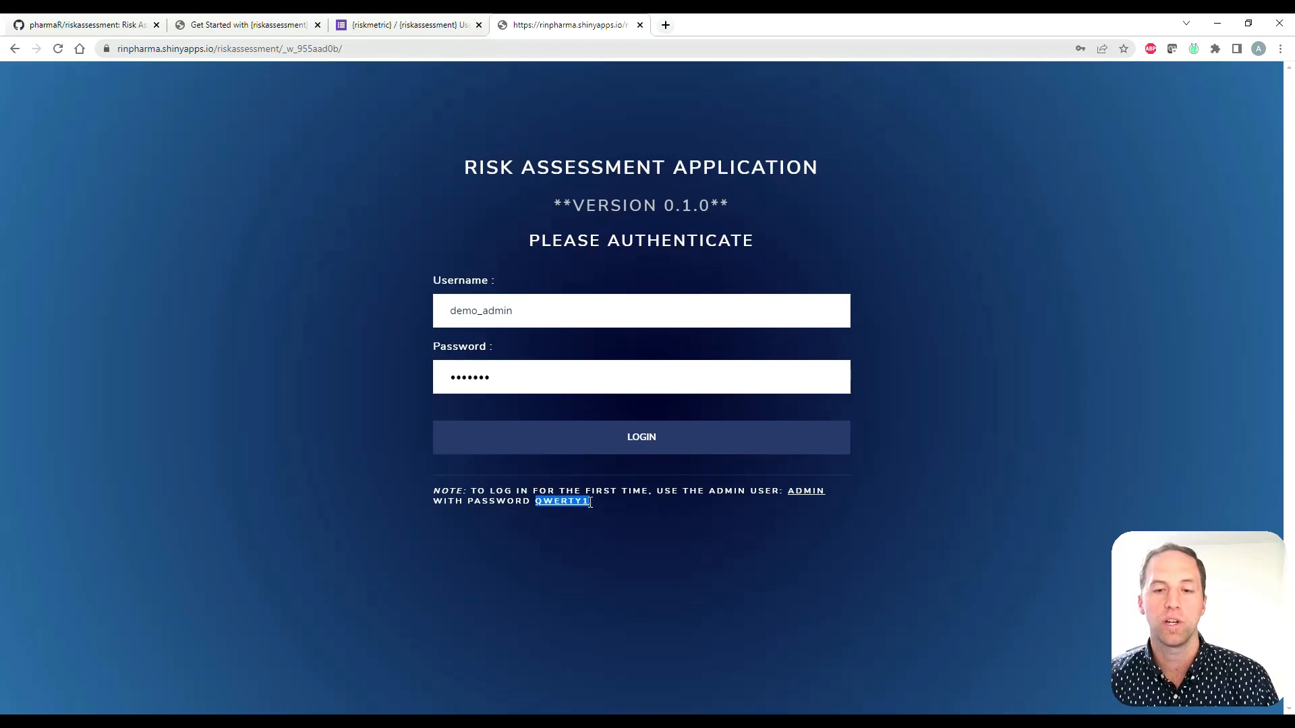
{"action": "left_click", "coordinate": [710, 518]}
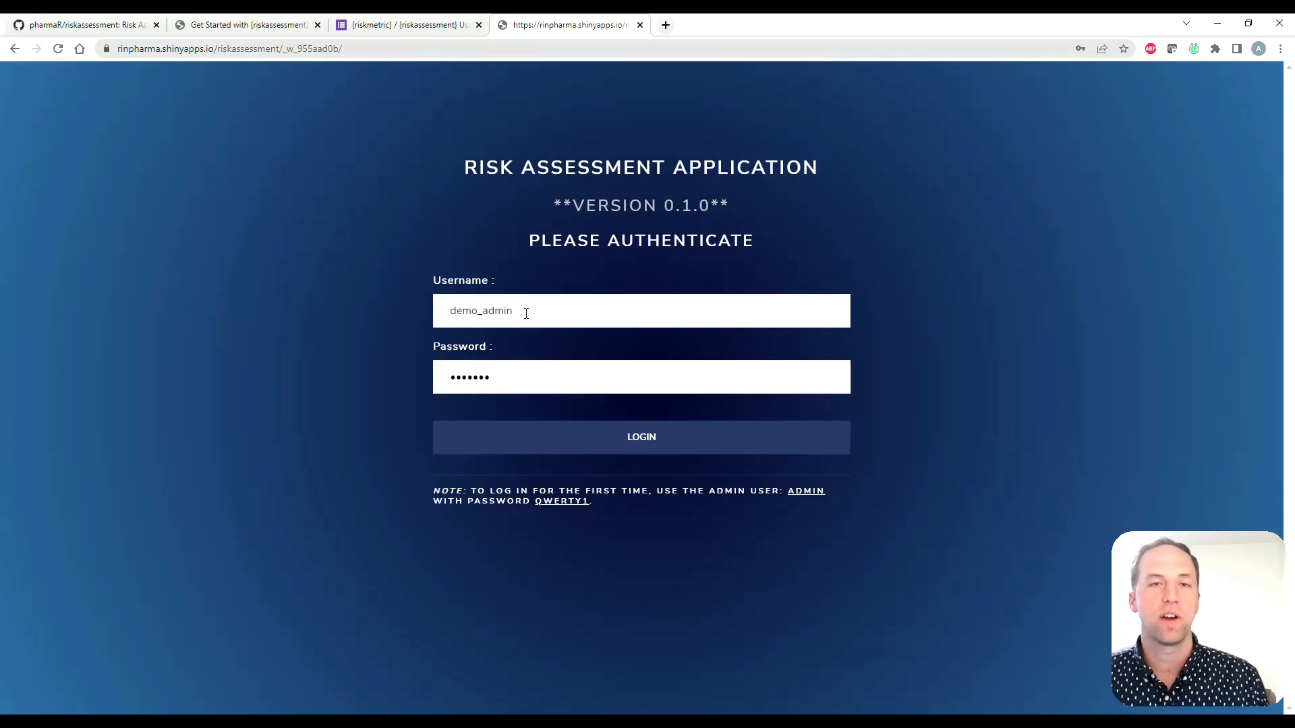
{"action": "left_click", "coordinate": [565, 435]}
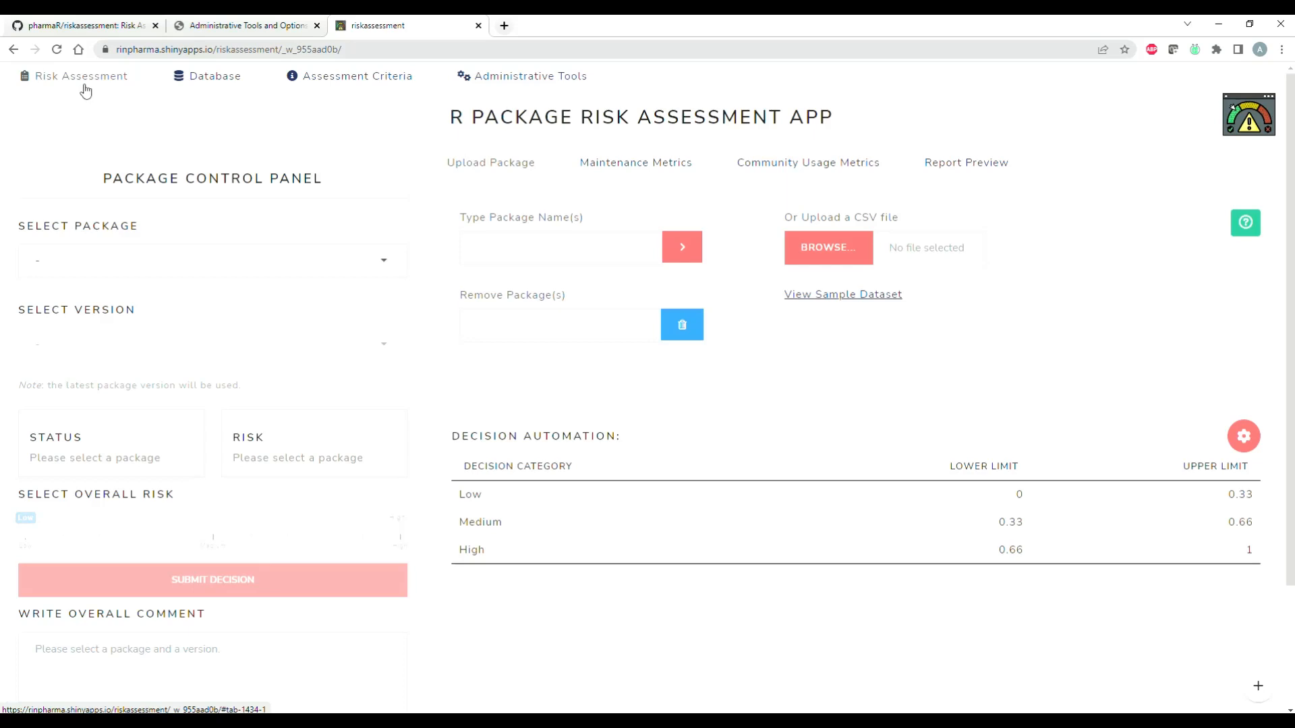
Step: Review the assessment criteria for maintenance metrics and the metric weights behind the risk calculation
{"action": "left_click", "coordinate": [327, 81]}
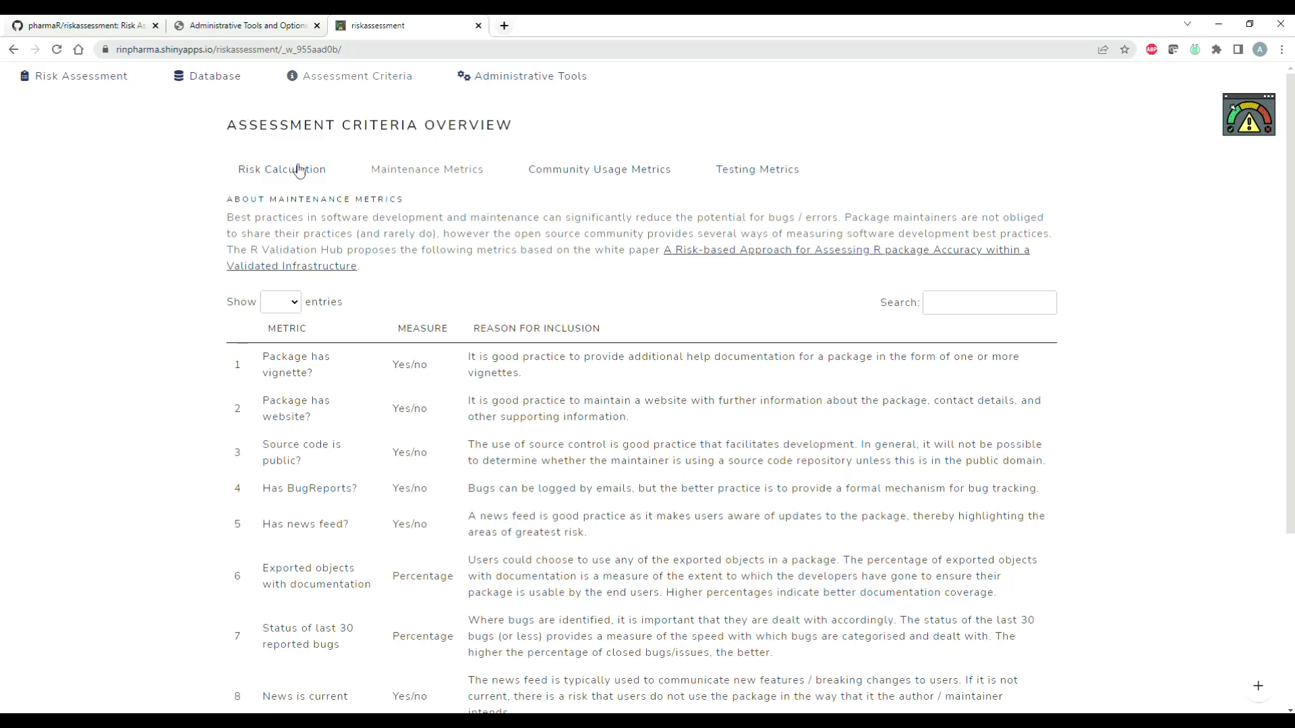
{"action": "scroll", "coordinate": [475, 294], "scroll_direction": "down", "scroll_amount": 1}
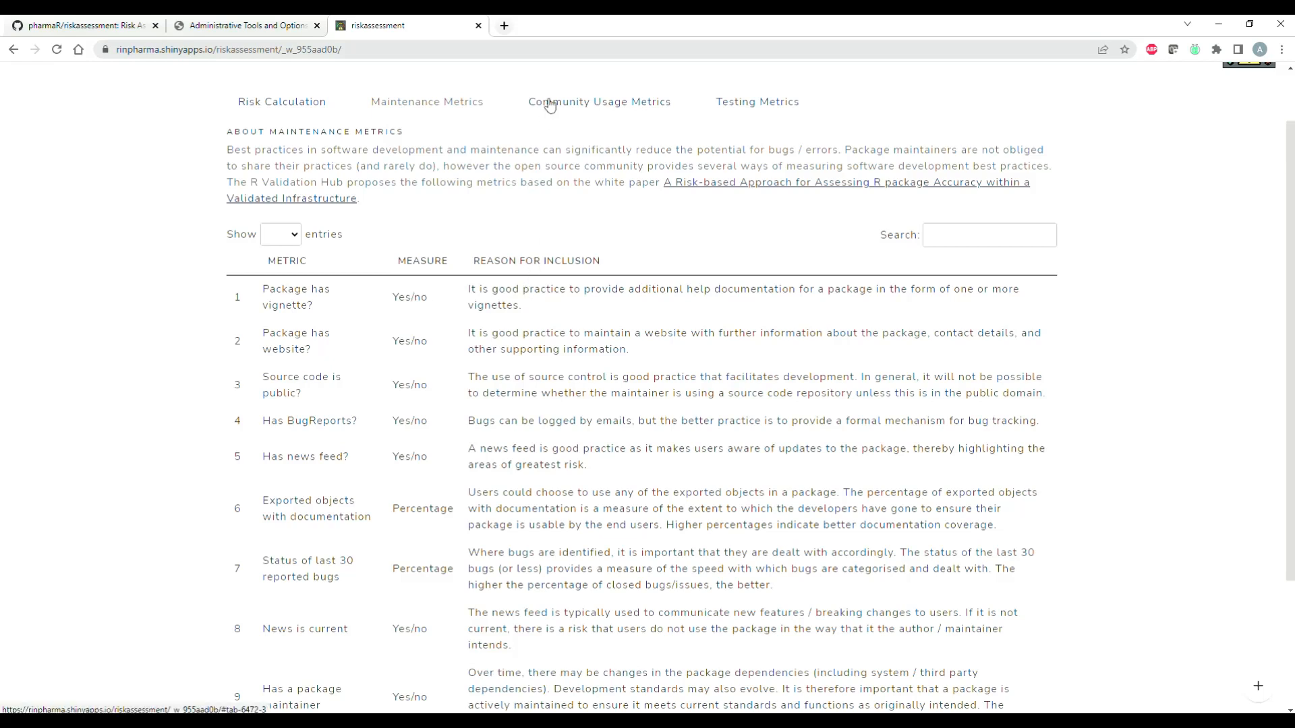
{"action": "left_click", "coordinate": [286, 108]}
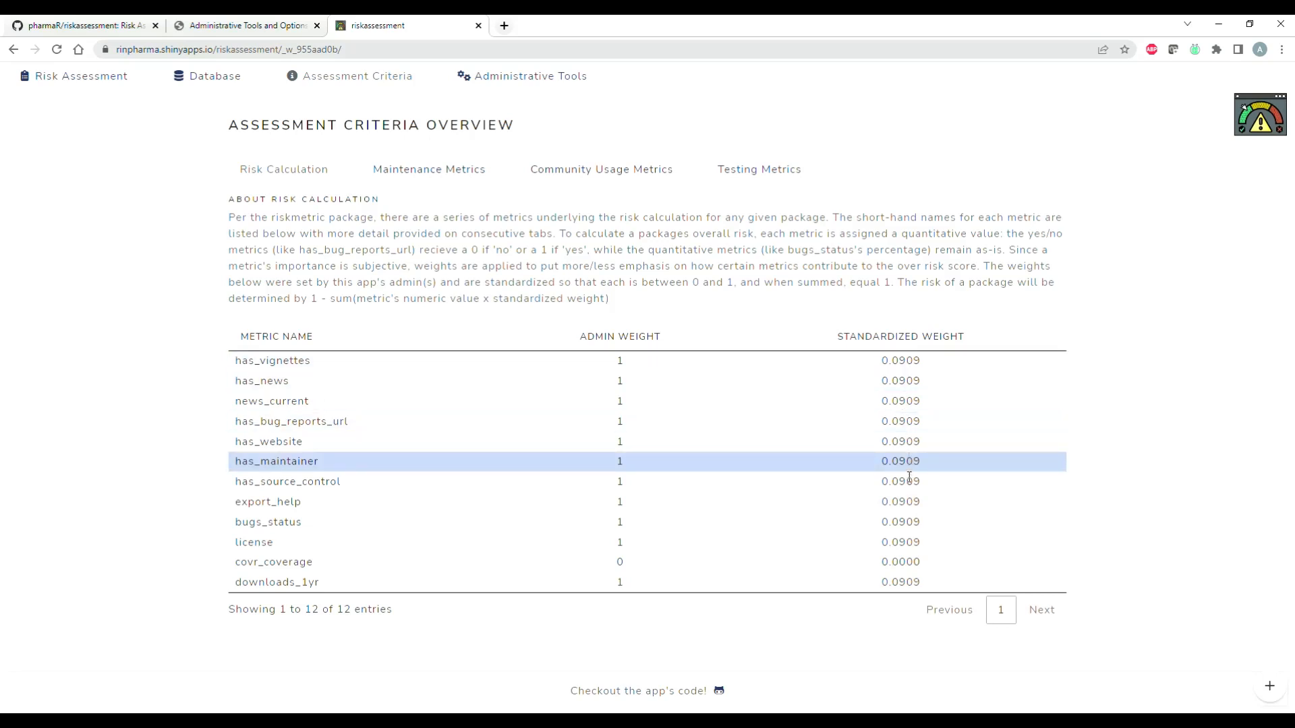
Step: Return to the risk assessment page and select the admiral package in the package control panel
{"action": "left_click", "coordinate": [97, 79]}
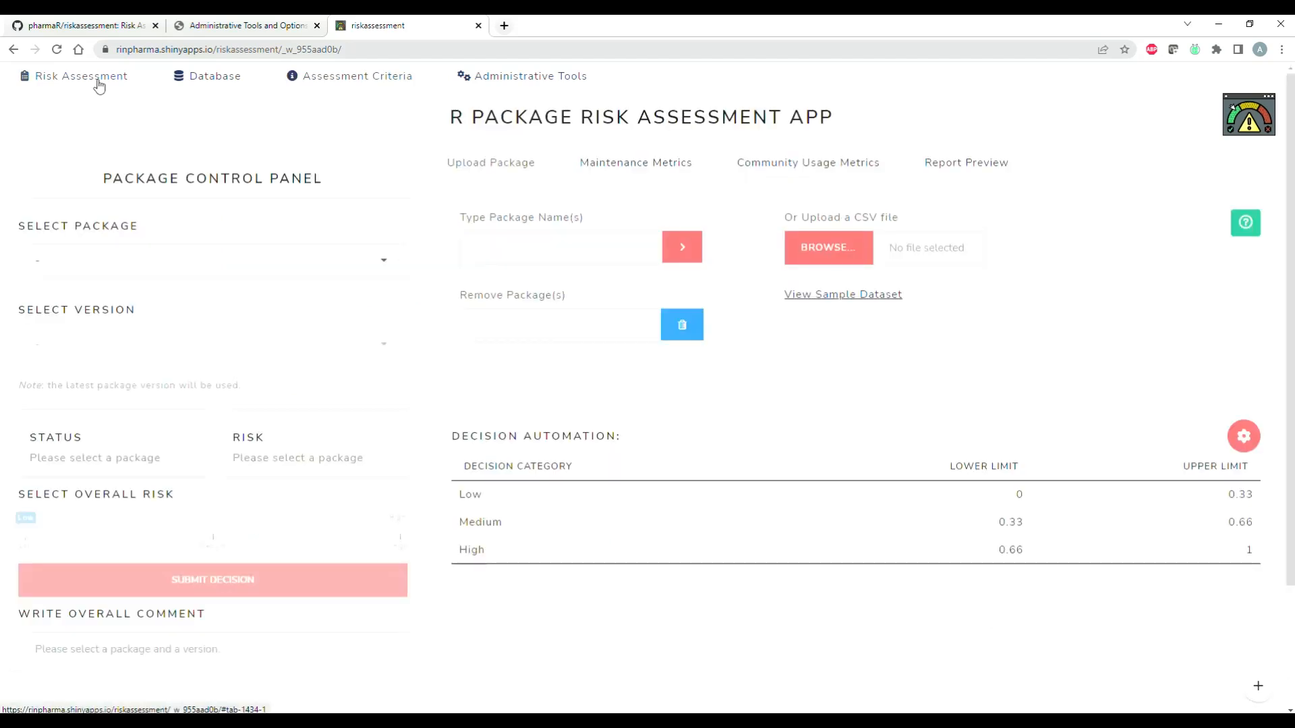
{"action": "left_click_drag", "start_coordinate": [102, 178], "coordinate": [326, 202]}
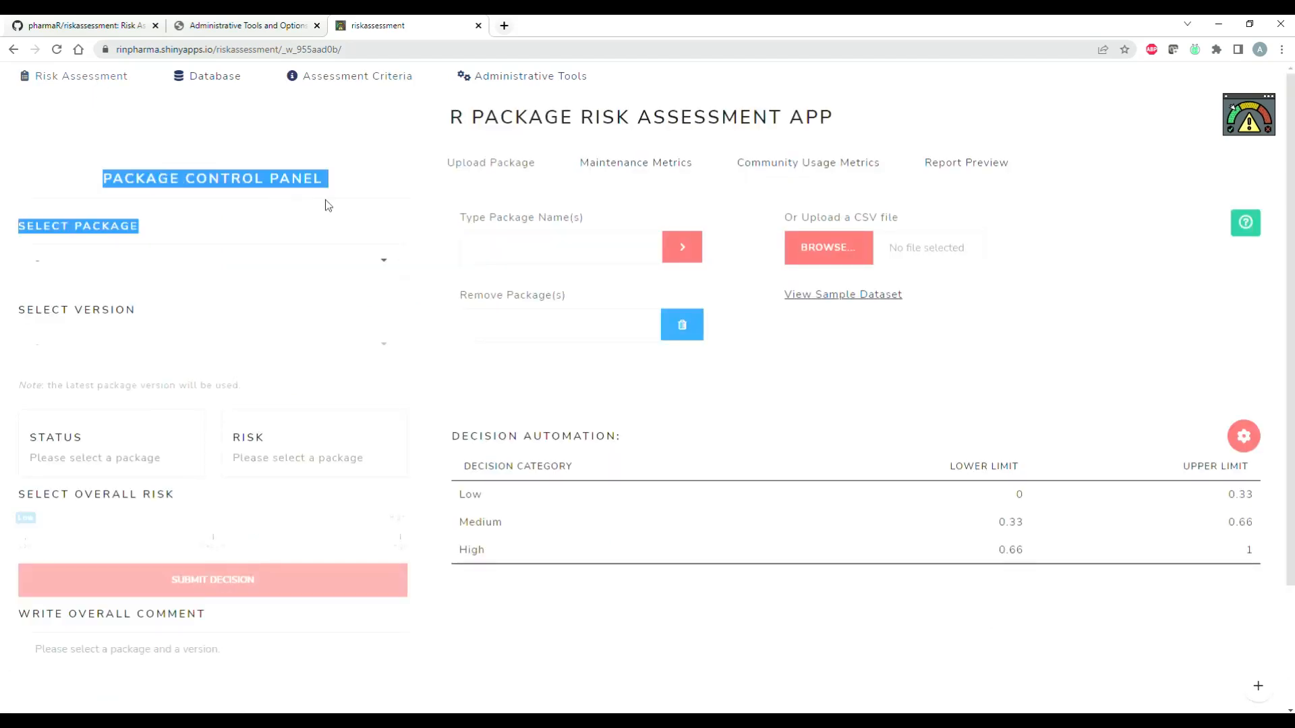
{"action": "left_click", "coordinate": [340, 205]}
{"action": "left_click", "coordinate": [382, 260]}
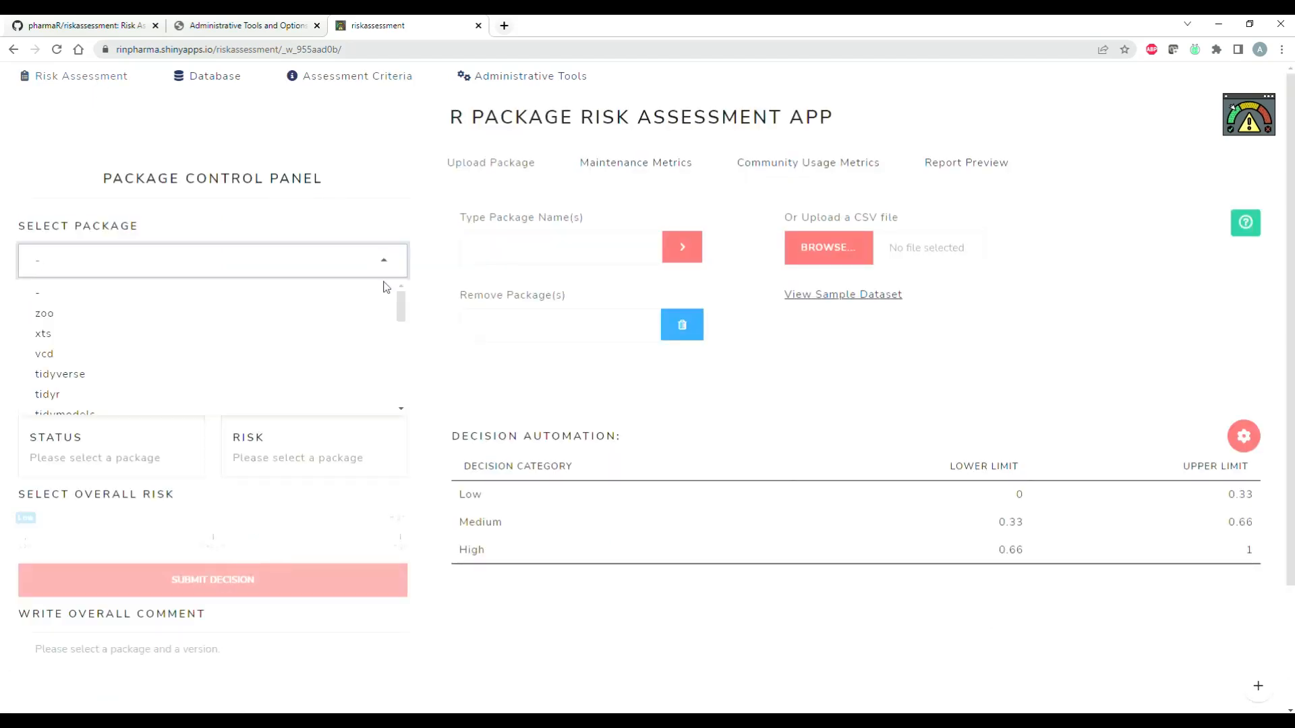
{"action": "left_click_drag", "start_coordinate": [398, 305], "coordinate": [398, 376]}
{"action": "left_click", "coordinate": [290, 383]}
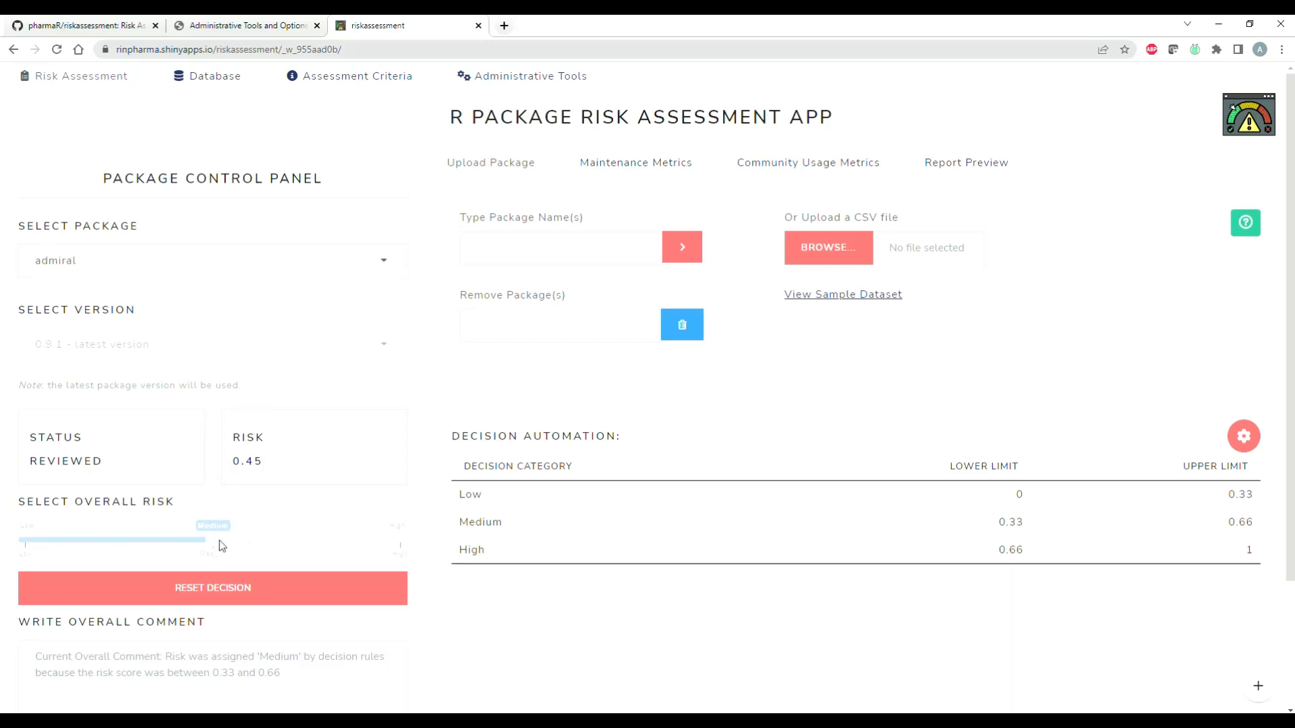
Step: Examine admiral's risk score, overall risk decision and overall comment
{"action": "left_click_drag", "start_coordinate": [236, 475], "coordinate": [266, 468]}
{"action": "left_click", "coordinate": [267, 467]}
{"action": "scroll", "coordinate": [278, 503], "scroll_direction": "down", "scroll_amount": 2}
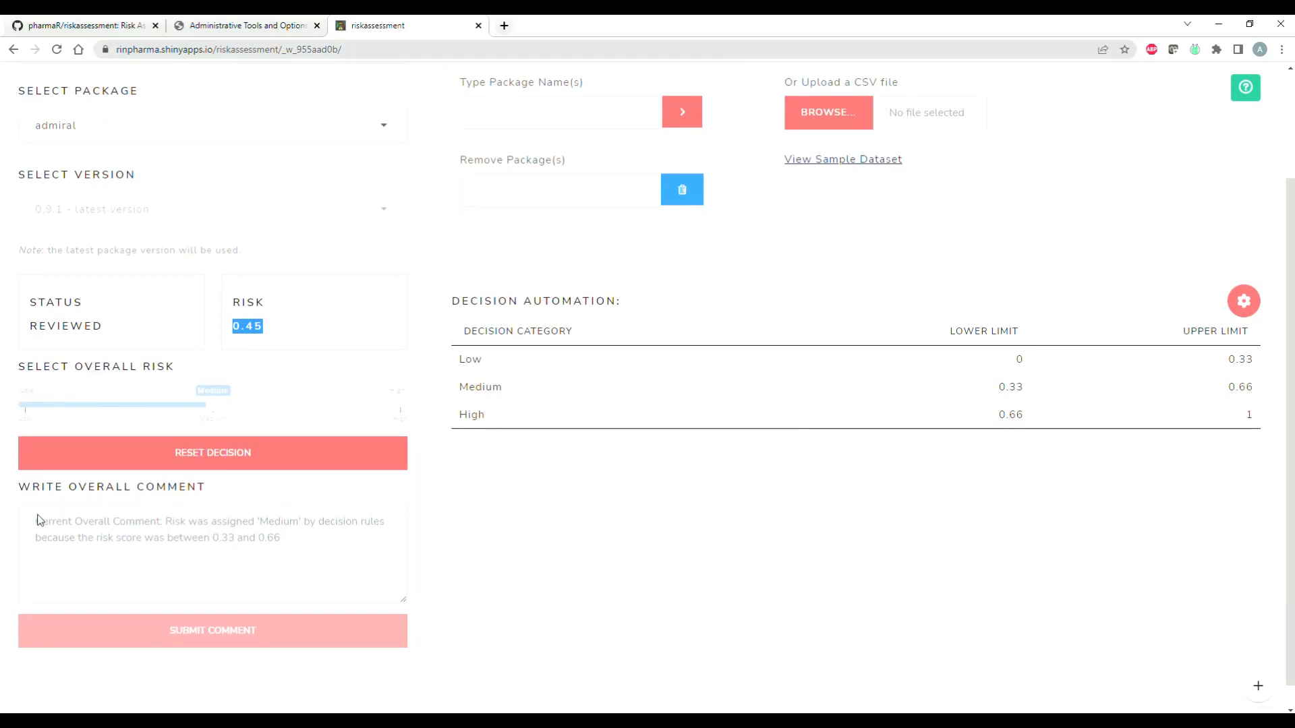
{"action": "scroll", "coordinate": [227, 525], "scroll_direction": "up", "scroll_amount": 2}
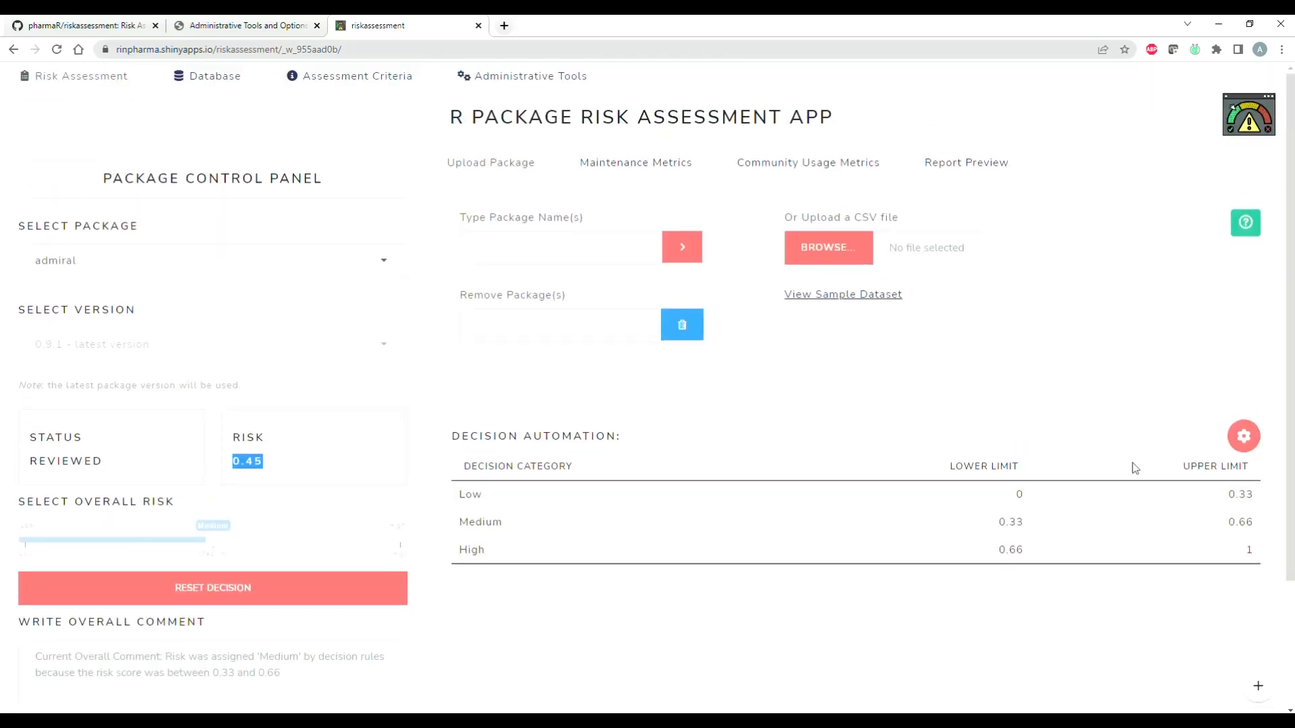
Step: Open the decision automation settings and reload the saved Low, Medium and High rules
{"action": "scroll", "coordinate": [1135, 467], "scroll_direction": "down", "scroll_amount": 2}
{"action": "left_click", "coordinate": [1243, 310]}
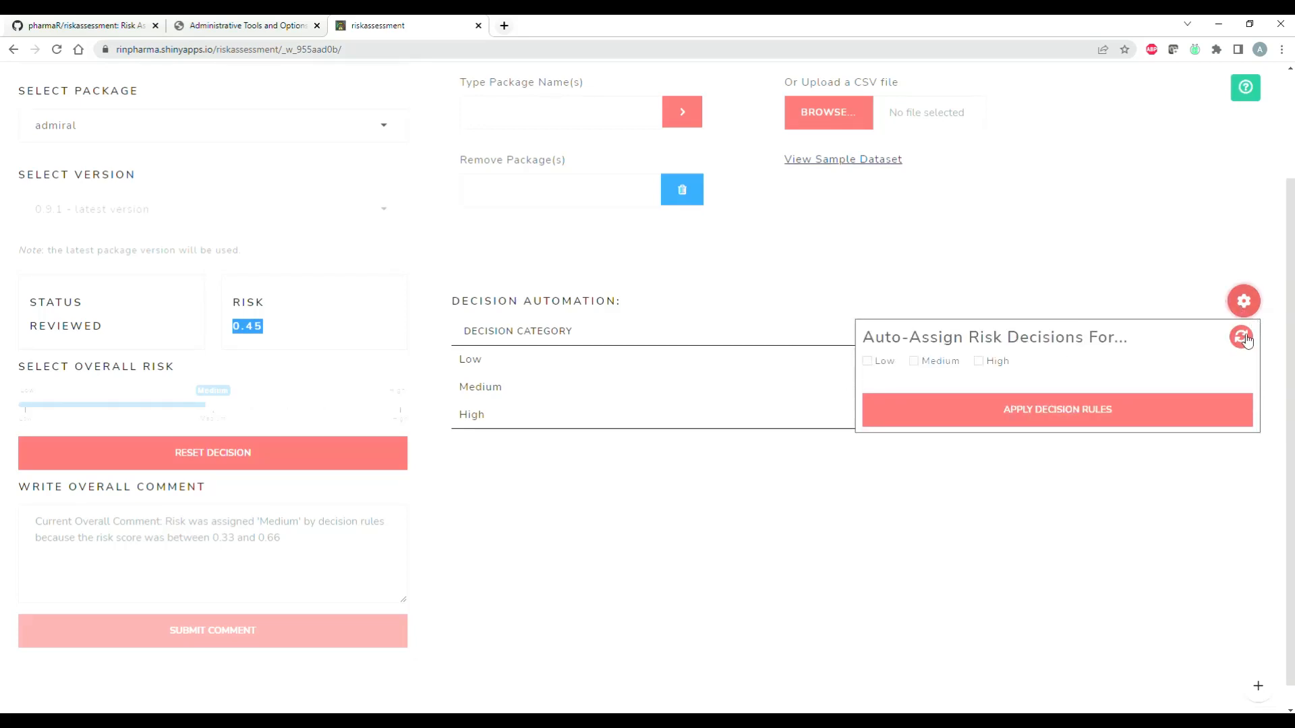
{"action": "left_click", "coordinate": [1246, 338]}
{"action": "scroll", "coordinate": [978, 458], "scroll_direction": "down", "scroll_amount": 1}
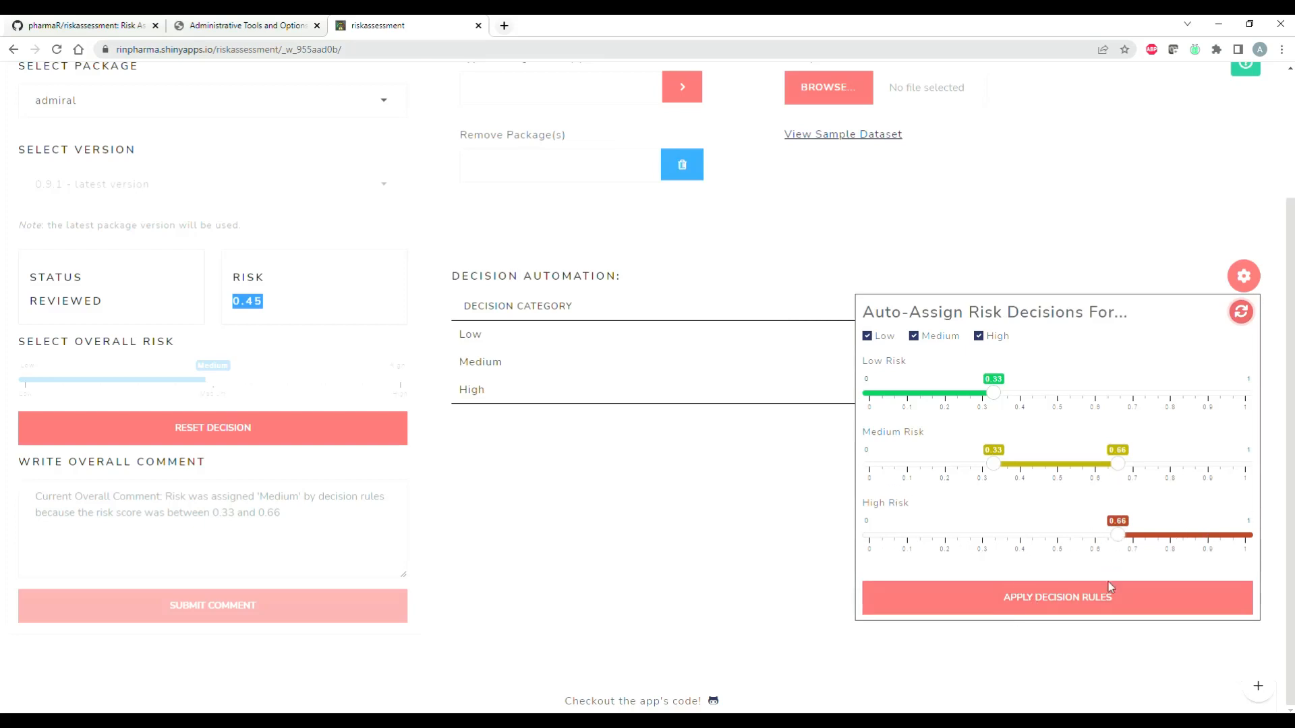
Step: Clear High, Medium and Low from the auto-assigned risk decisions, request applying the rules, and cancel the confirmation
{"action": "left_click", "coordinate": [977, 337]}
{"action": "left_click", "coordinate": [914, 336]}
{"action": "left_click", "coordinate": [868, 336]}
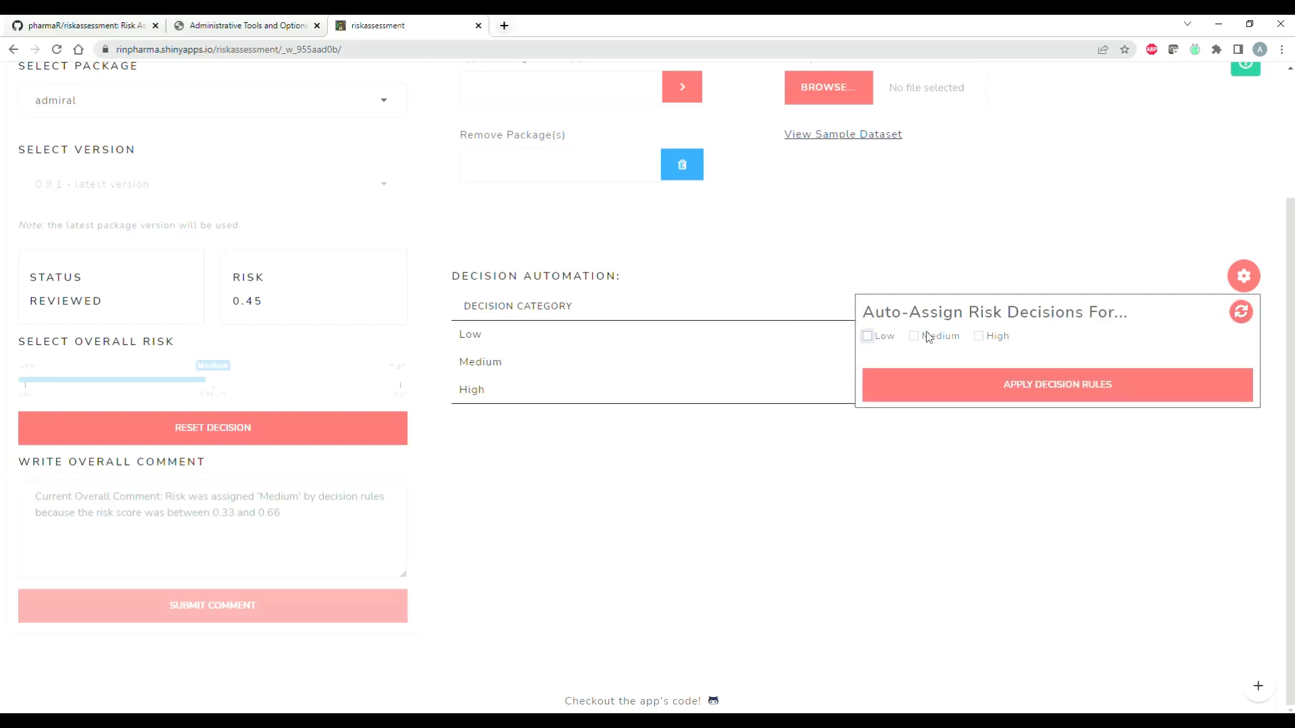
{"action": "left_click", "coordinate": [1058, 382]}
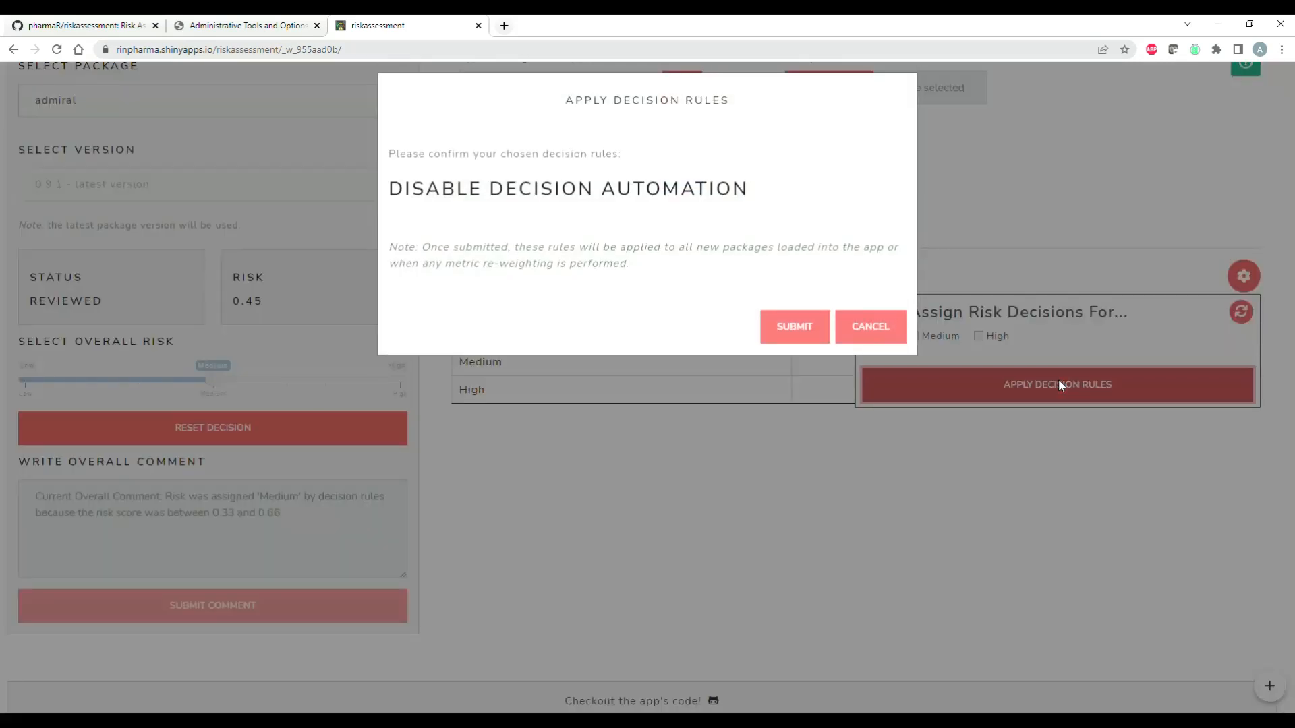
{"action": "left_click", "coordinate": [876, 342]}
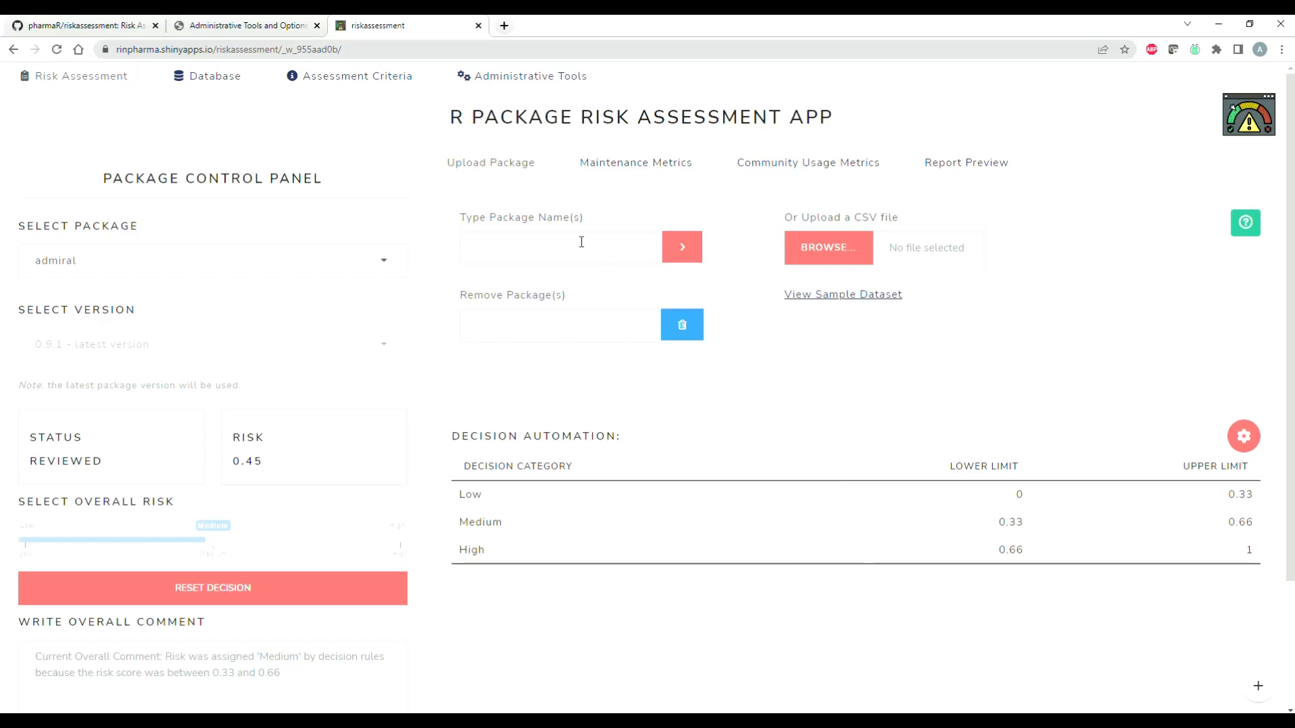
Step: Look over the list of package names available for upload
{"action": "left_click", "coordinate": [582, 242]}
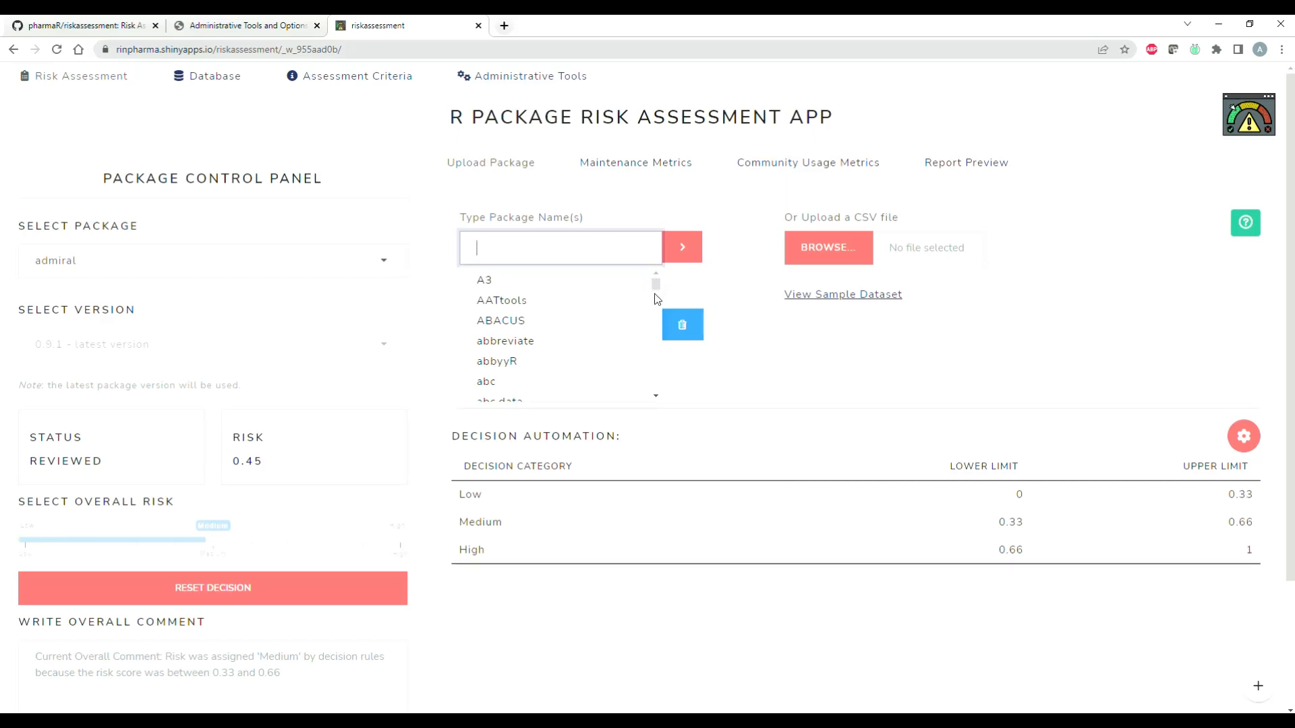
{"action": "left_click_drag", "start_coordinate": [459, 217], "coordinate": [586, 217]}
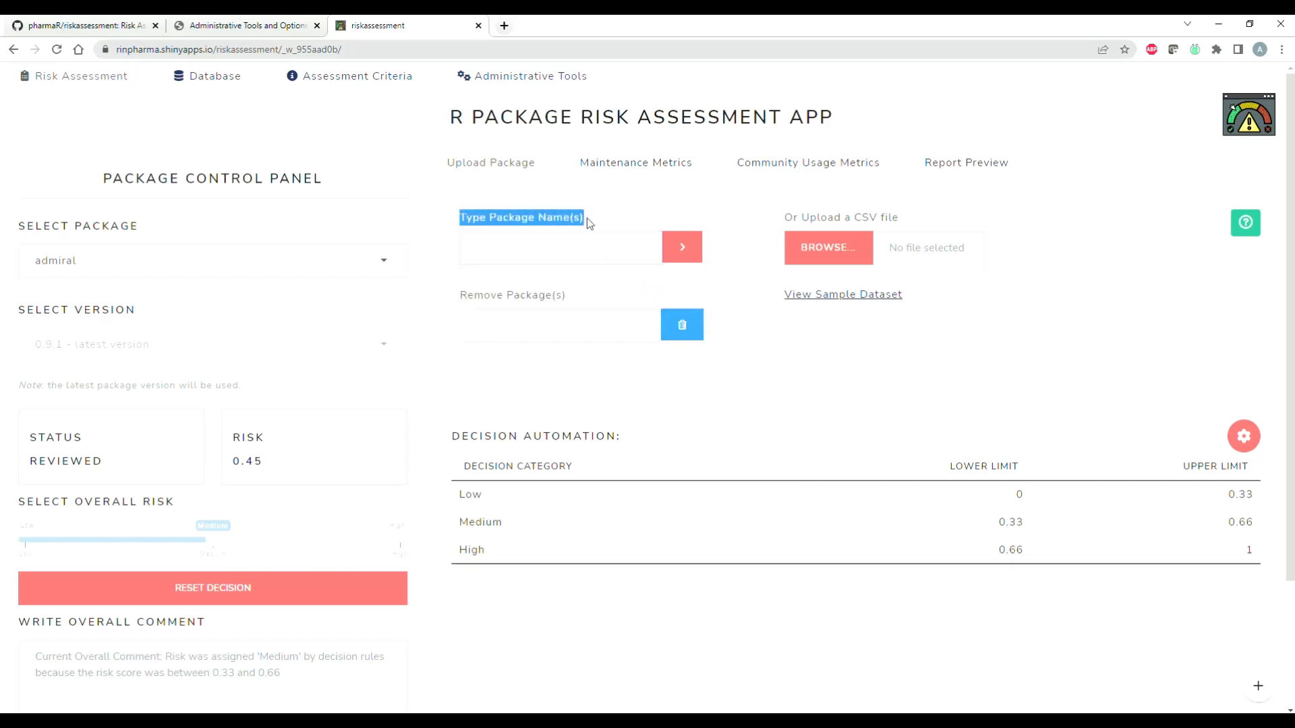
{"action": "left_click", "coordinate": [591, 261]}
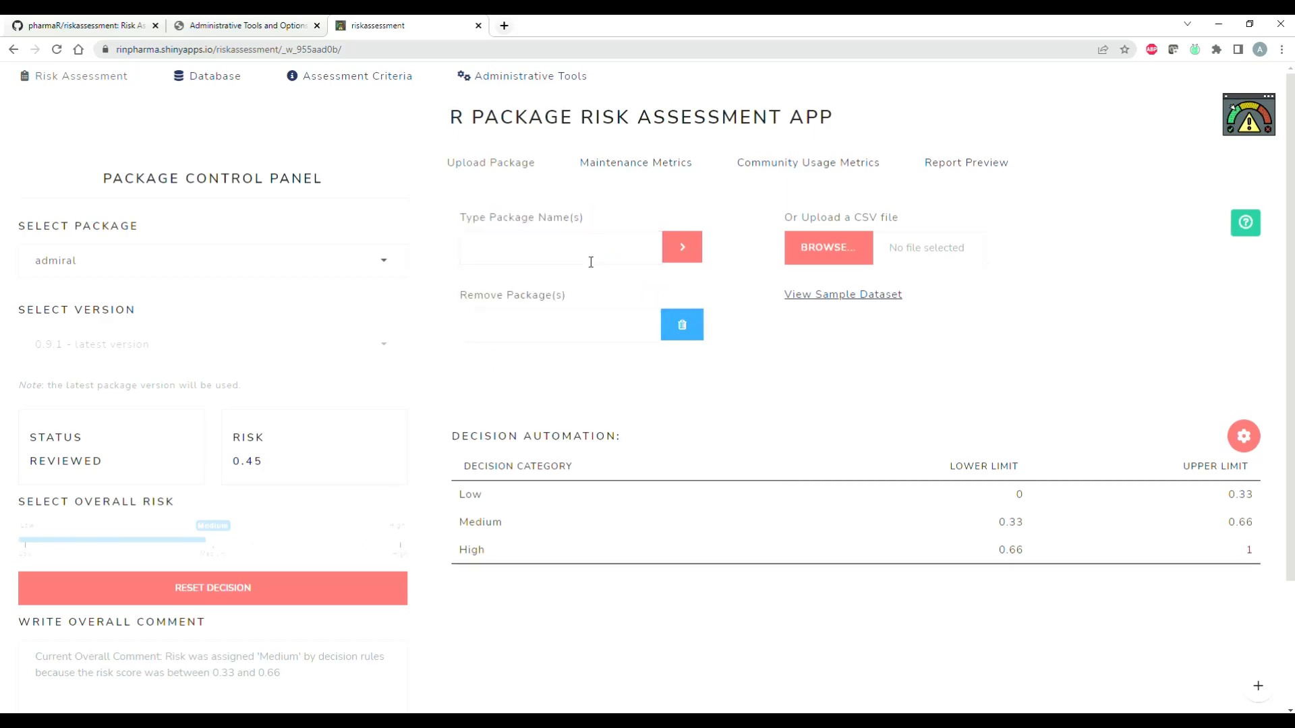
{"action": "mouse_move", "coordinate": [654, 290]}
{"action": "left_mouse_down"}
{"action": "mouse_move", "coordinate": [657, 381]}
{"action": "mouse_move", "coordinate": [654, 278]}
{"action": "left_mouse_up"}
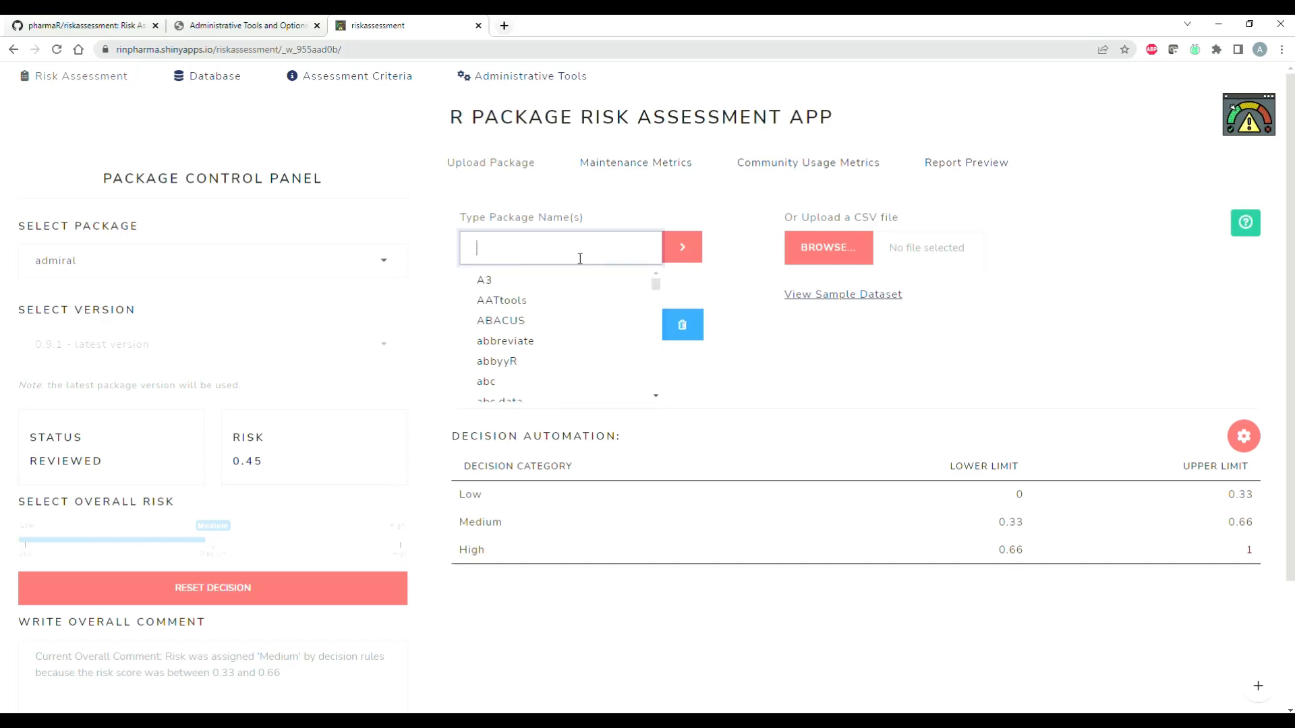
Step: Search the package names available for upload for "time" and "textmin", and close the list without choosing one
{"action": "type", "text": "time"}
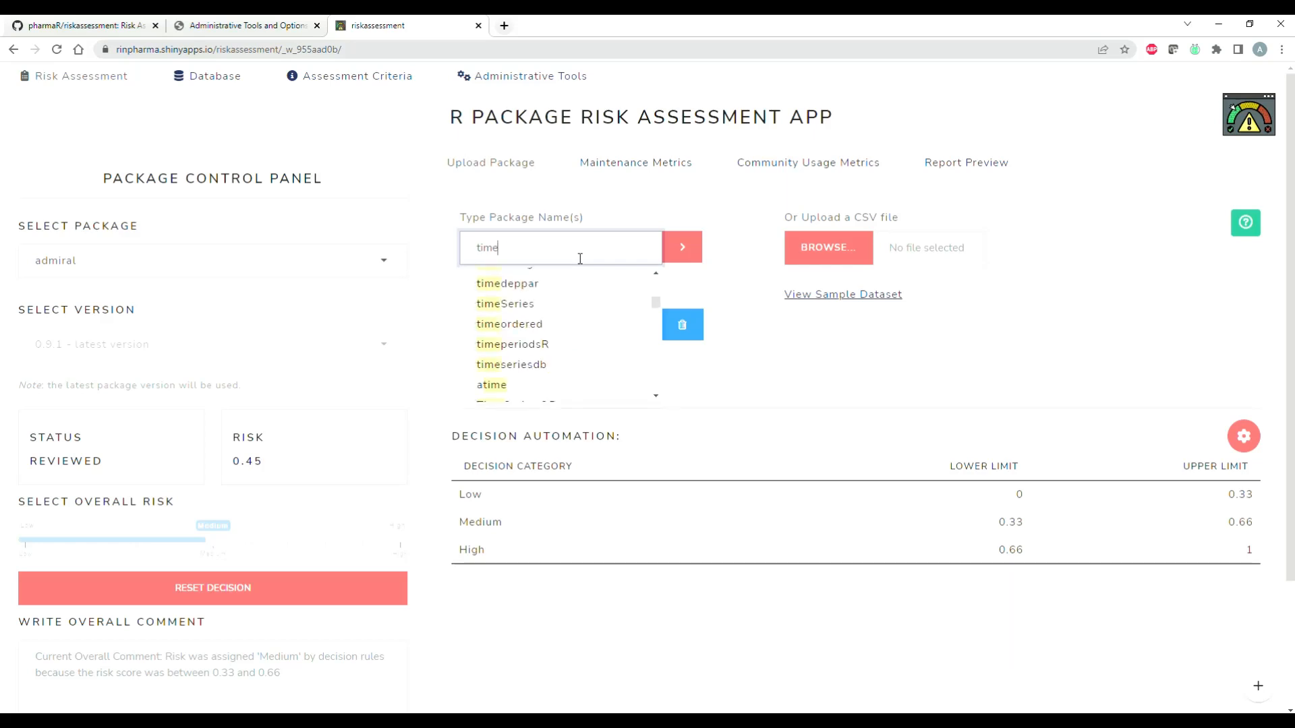
{"action": "key", "text": "BackSpace"}
{"action": "key", "text": "BackSpace"}
{"action": "key", "text": "BackSpace"}
{"action": "type", "text": "extmin"}
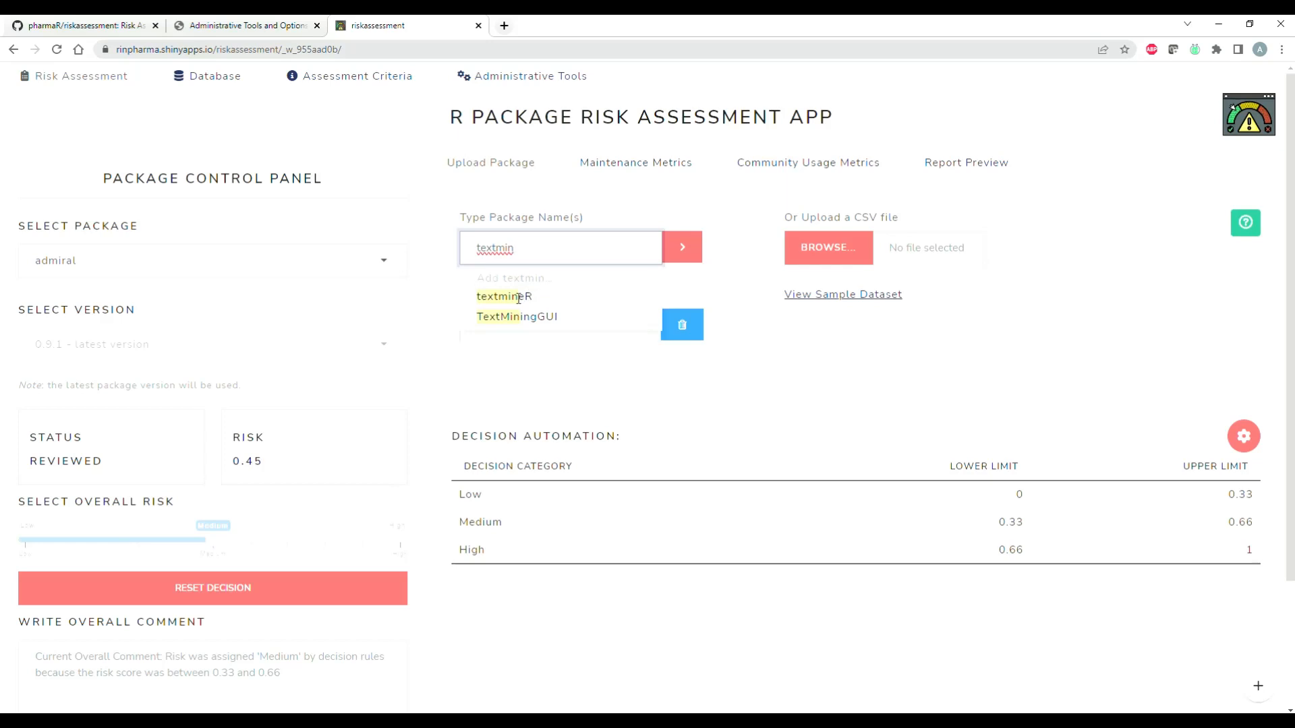
{"action": "left_click", "coordinate": [734, 297]}
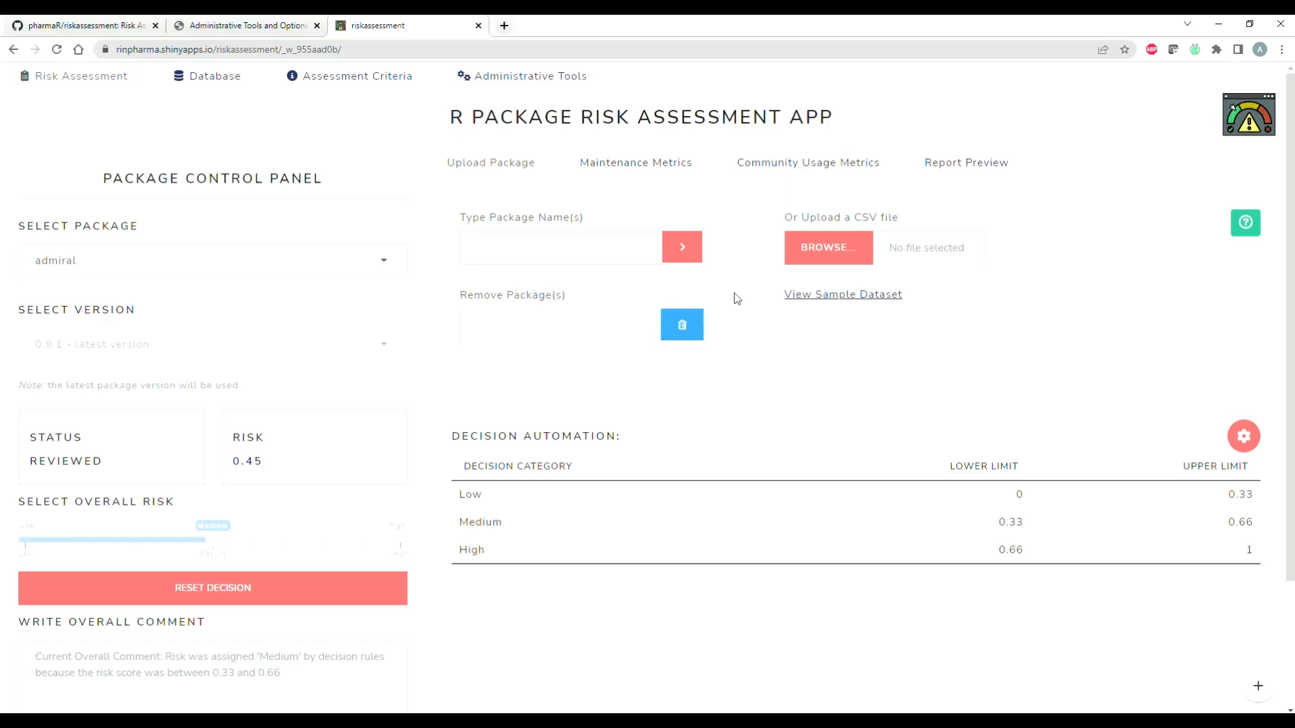
Step: View the list of packages that can be removed and close it without choosing any
{"action": "left_click", "coordinate": [557, 322]}
{"action": "mouse_move", "coordinate": [652, 367]}
{"action": "left_mouse_down"}
{"action": "mouse_move", "coordinate": [644, 407]}
{"action": "mouse_move", "coordinate": [651, 356]}
{"action": "left_mouse_up"}
{"action": "left_click", "coordinate": [731, 375]}
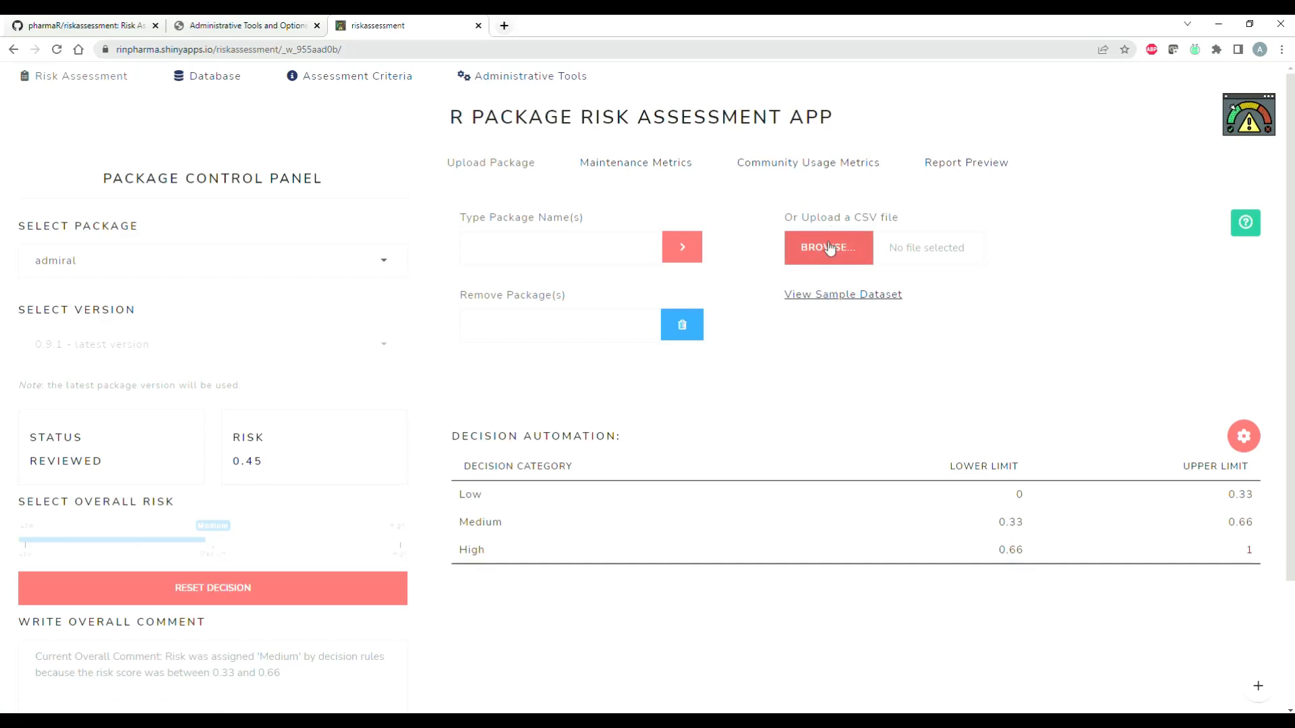
Step: Open the sample dataset for the CSV upload, download it, and close its preview
{"action": "left_click", "coordinate": [837, 296]}
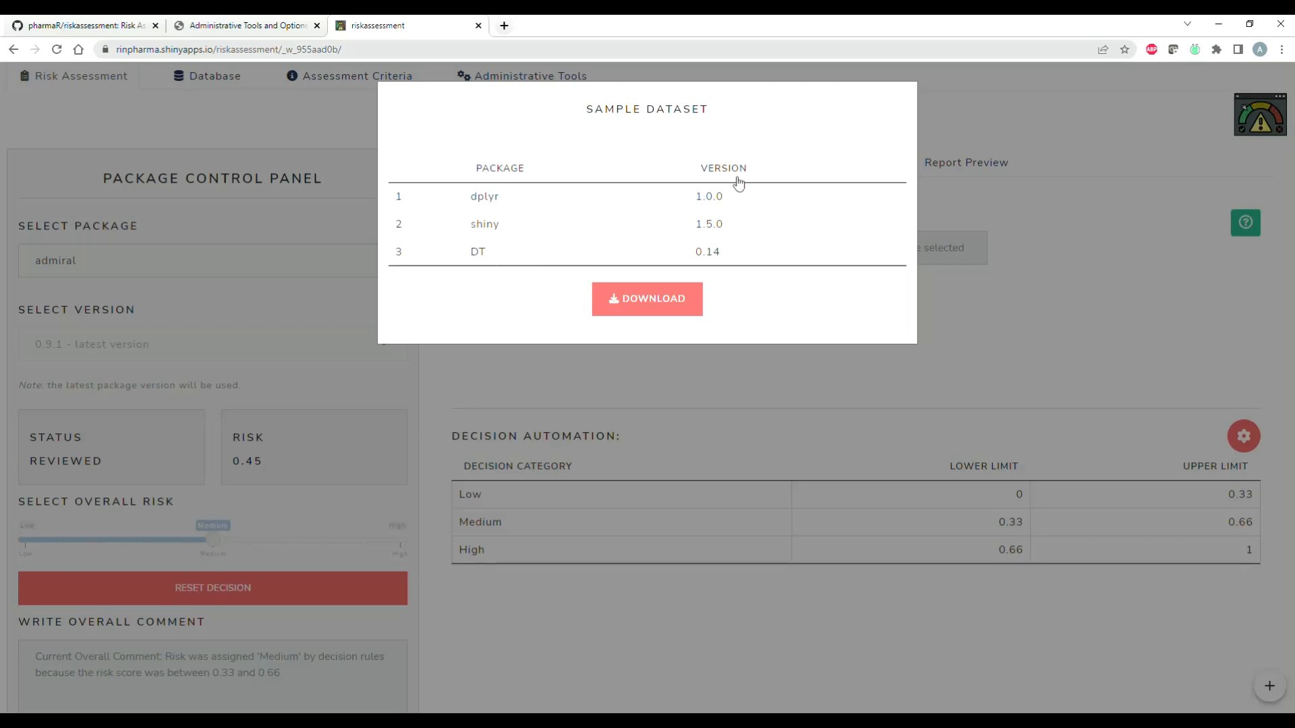
{"action": "left_click", "coordinate": [678, 310]}
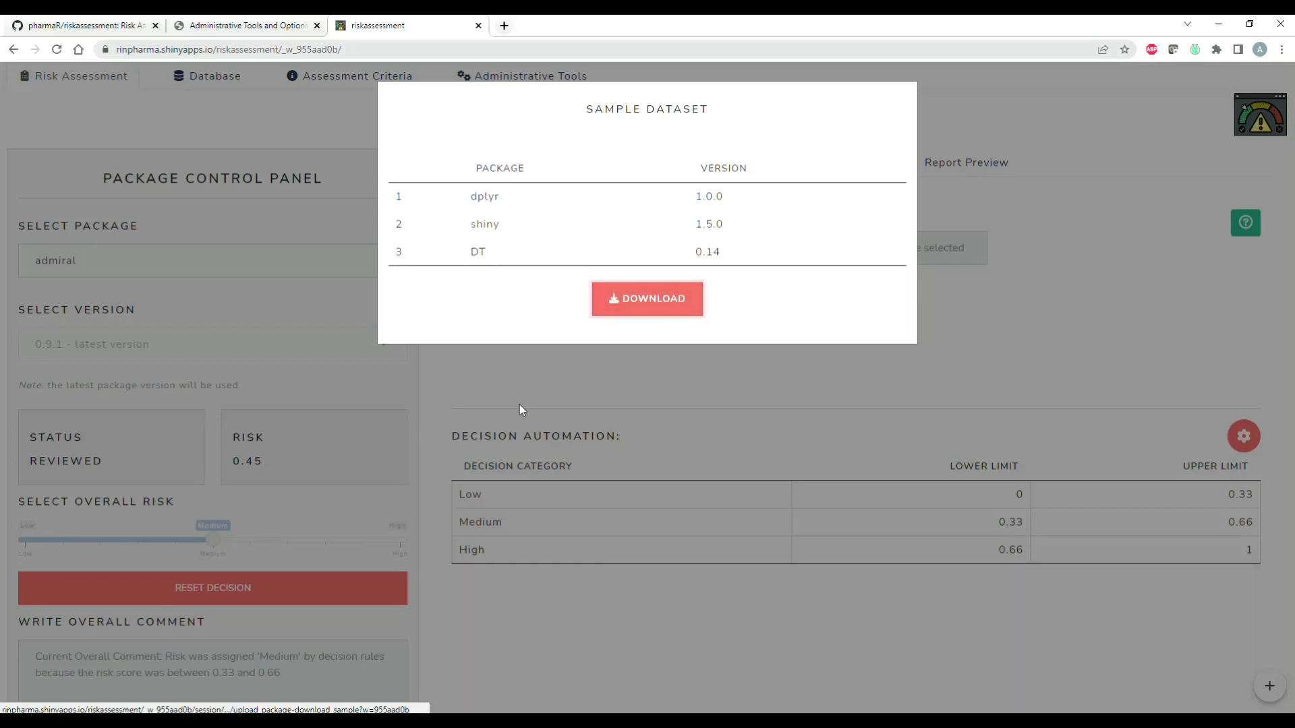
{"action": "left_click", "coordinate": [854, 390]}
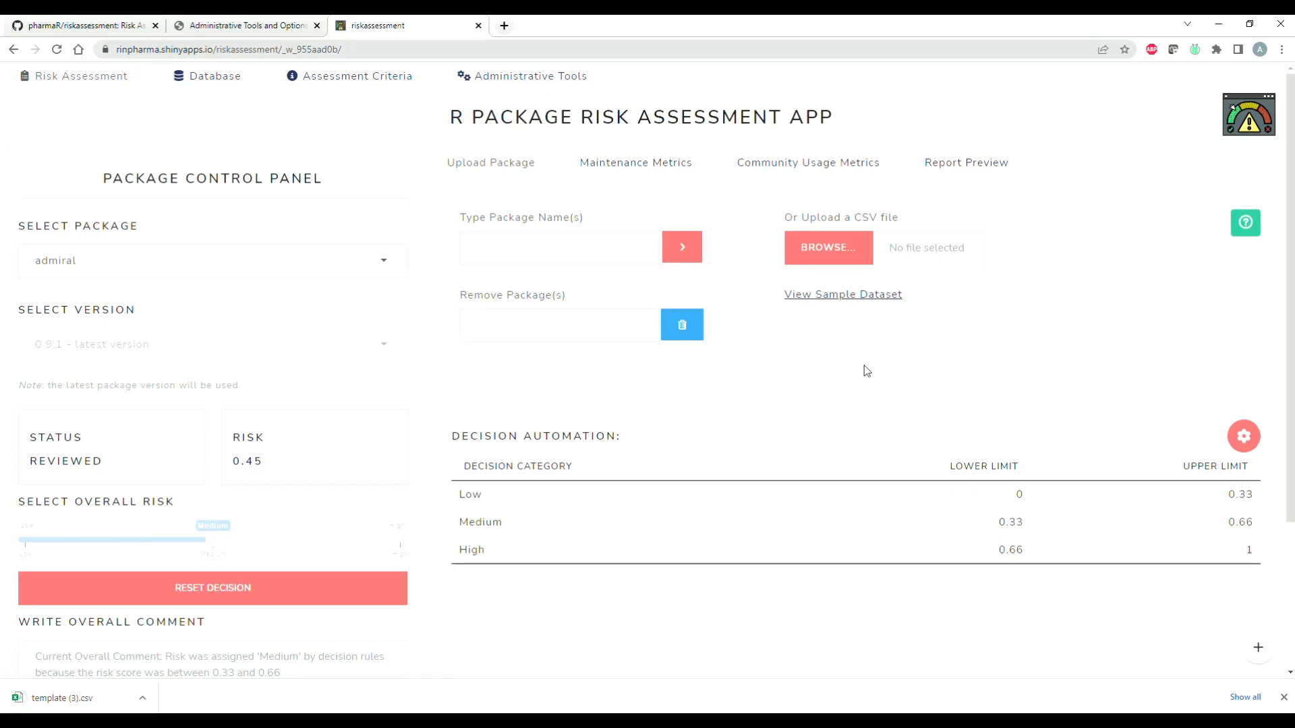
Step: Dismiss the finished download notice and select the tidyverse package for review
{"action": "left_click", "coordinate": [1283, 698]}
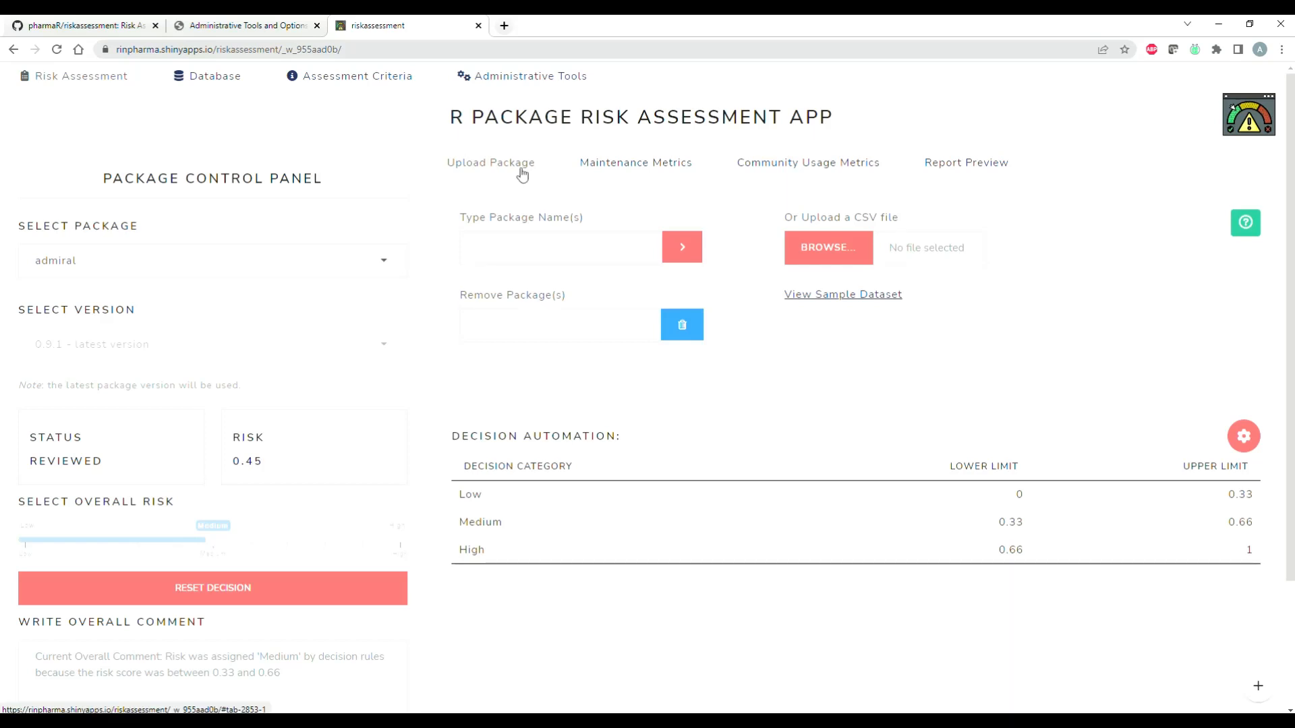
{"action": "left_click", "coordinate": [394, 268]}
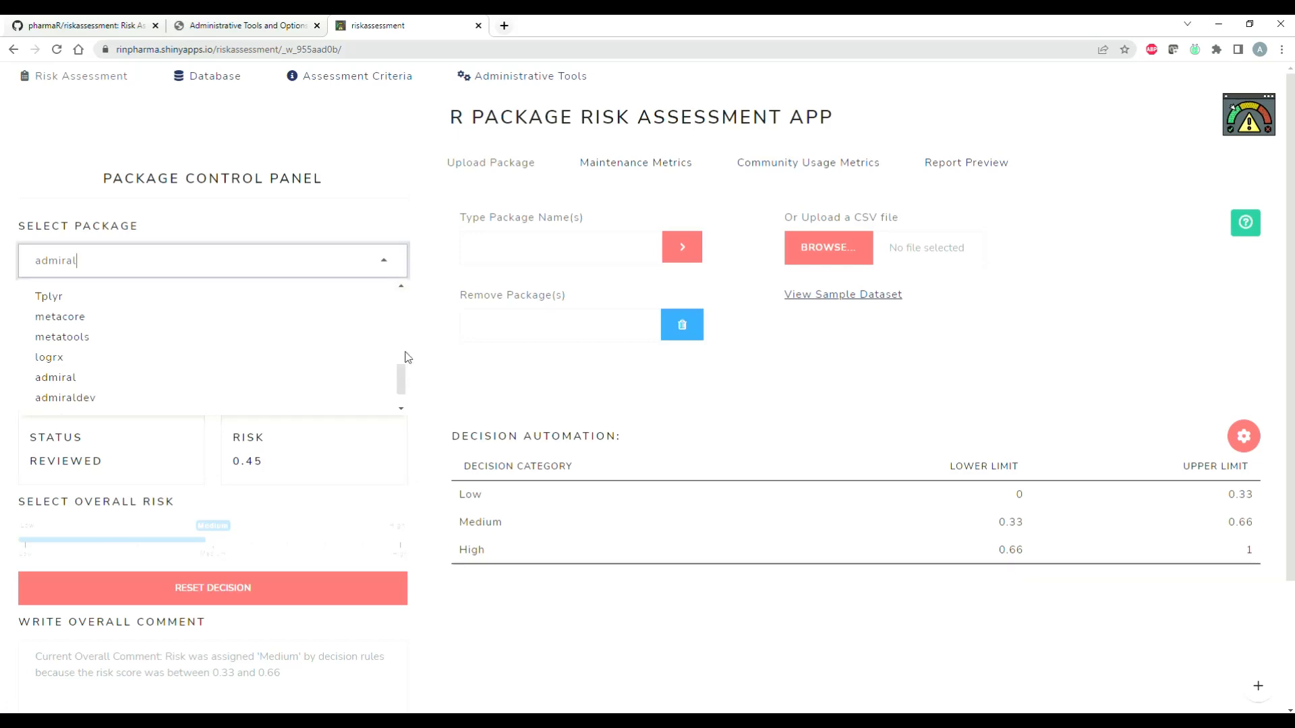
{"action": "left_click_drag", "start_coordinate": [403, 368], "coordinate": [403, 296]}
{"action": "left_click", "coordinate": [310, 372]}
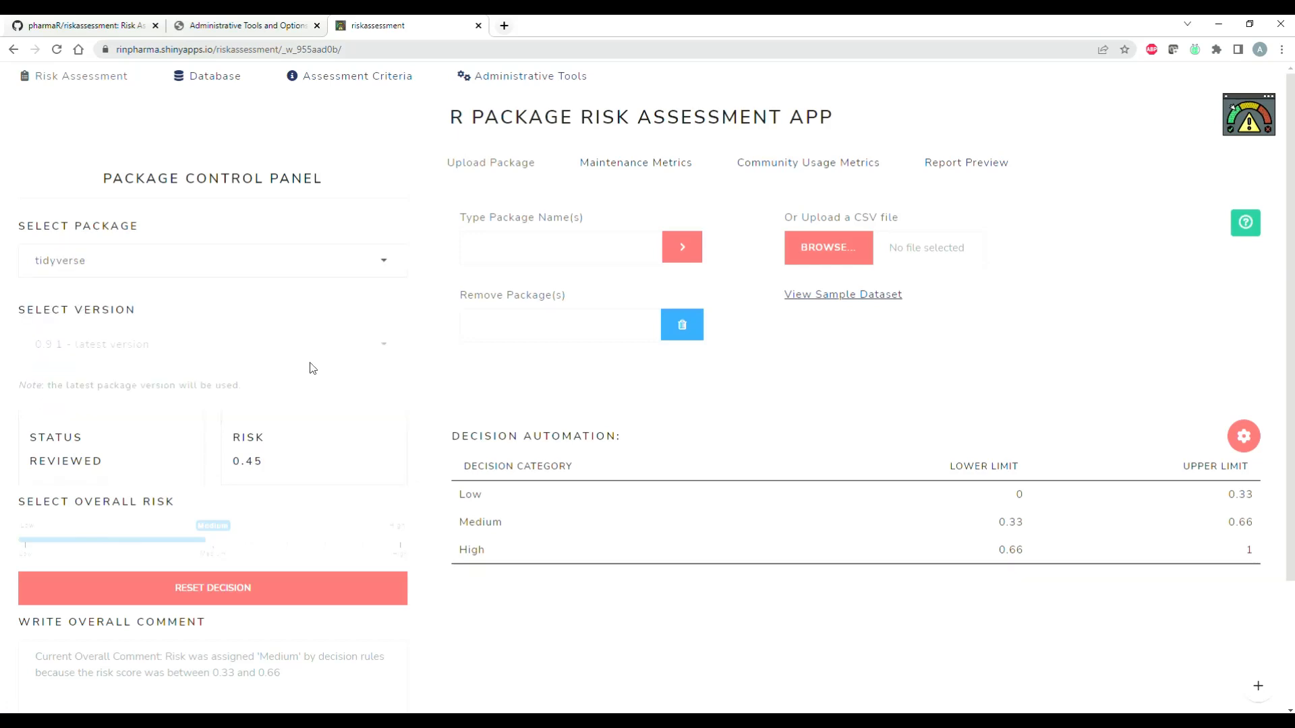
Step: Examine tidyverse's maintenance metrics, including vignettes, bug reporting, NEWS files, bugs closure rate and license
{"action": "left_click", "coordinate": [620, 173]}
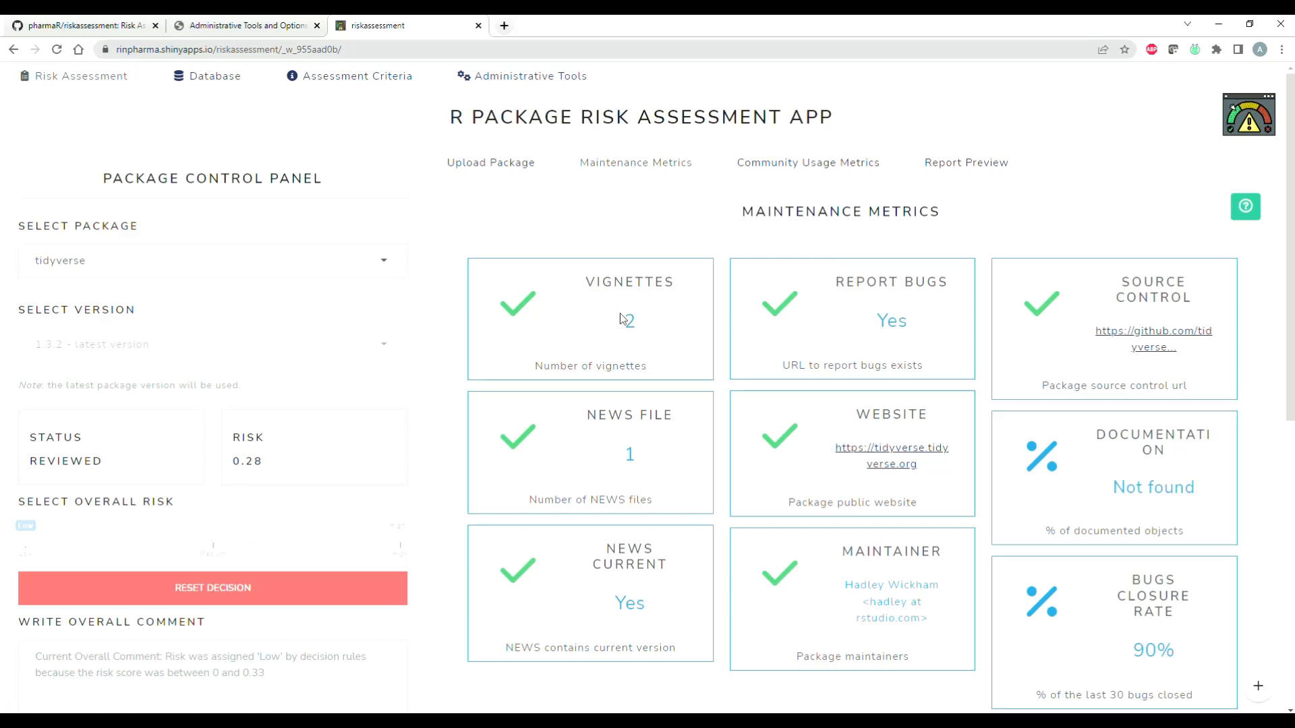
{"action": "left_click_drag", "start_coordinate": [622, 321], "coordinate": [640, 321]}
{"action": "left_click", "coordinate": [640, 321]}
{"action": "left_click_drag", "start_coordinate": [878, 327], "coordinate": [930, 332]}
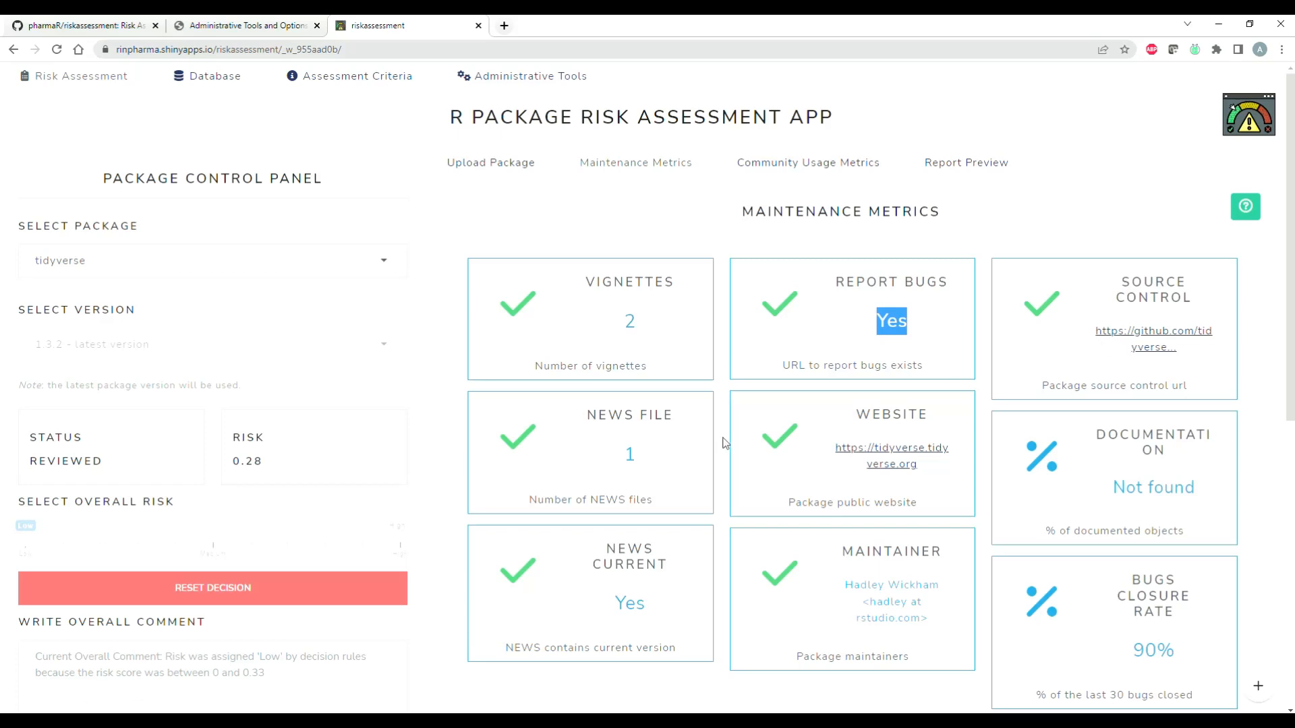
{"action": "scroll", "coordinate": [723, 441], "scroll_direction": "down", "scroll_amount": 1}
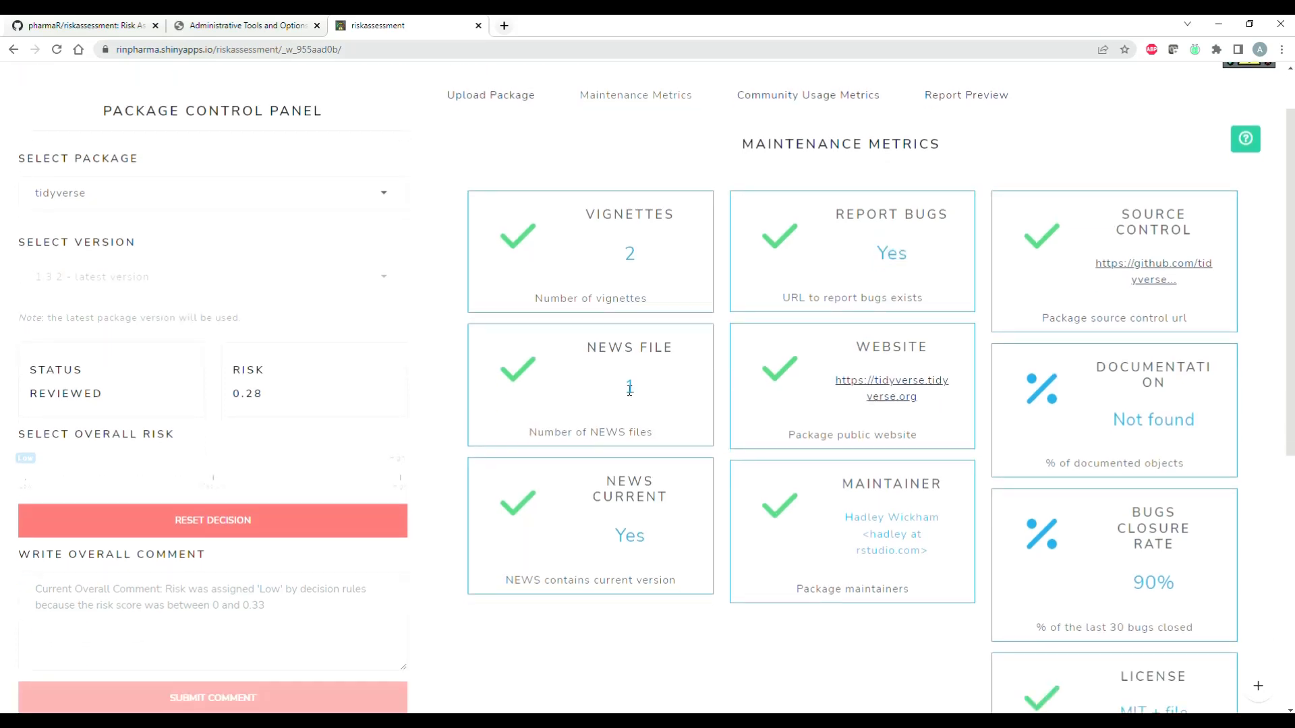
{"action": "double_click", "coordinate": [631, 389]}
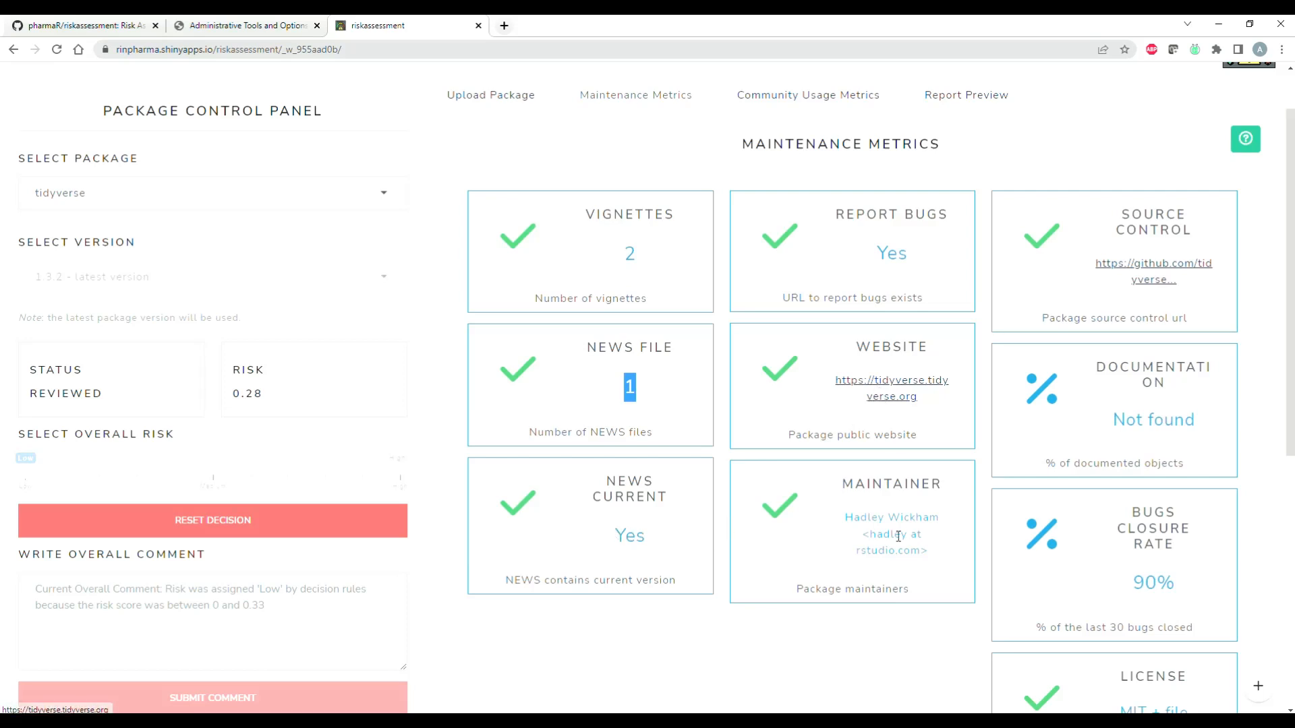
{"action": "scroll", "coordinate": [899, 537], "scroll_direction": "down", "scroll_amount": 2}
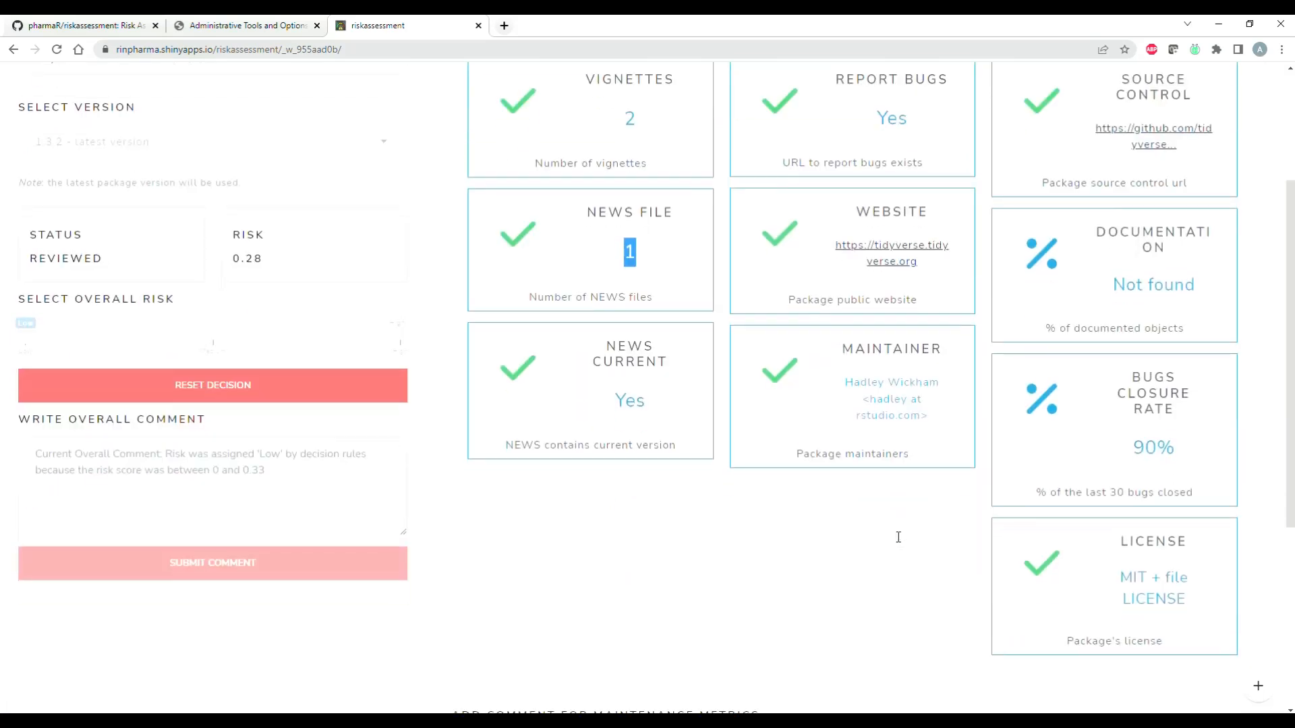
{"action": "double_click", "coordinate": [1146, 449]}
{"action": "left_click", "coordinate": [1203, 449]}
{"action": "scroll", "coordinate": [1167, 513], "scroll_direction": "down", "scroll_amount": 1}
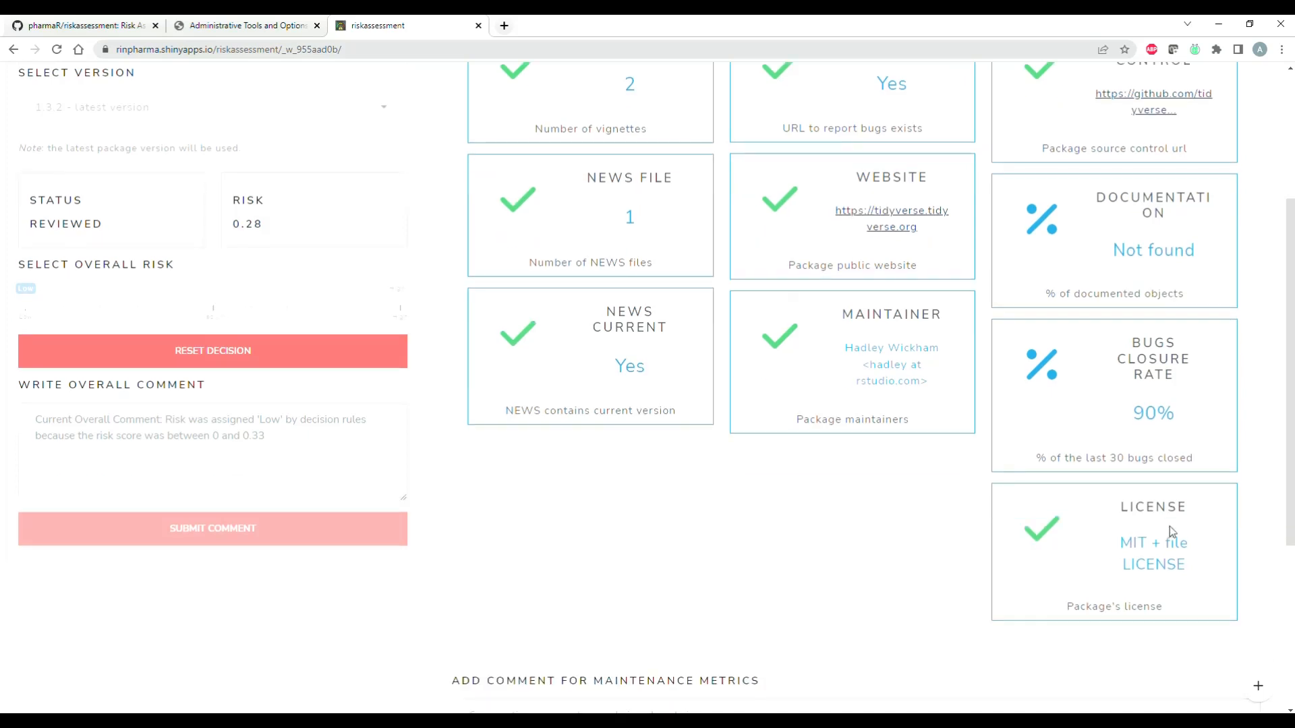
{"action": "scroll", "coordinate": [1169, 526], "scroll_direction": "up", "scroll_amount": 4}
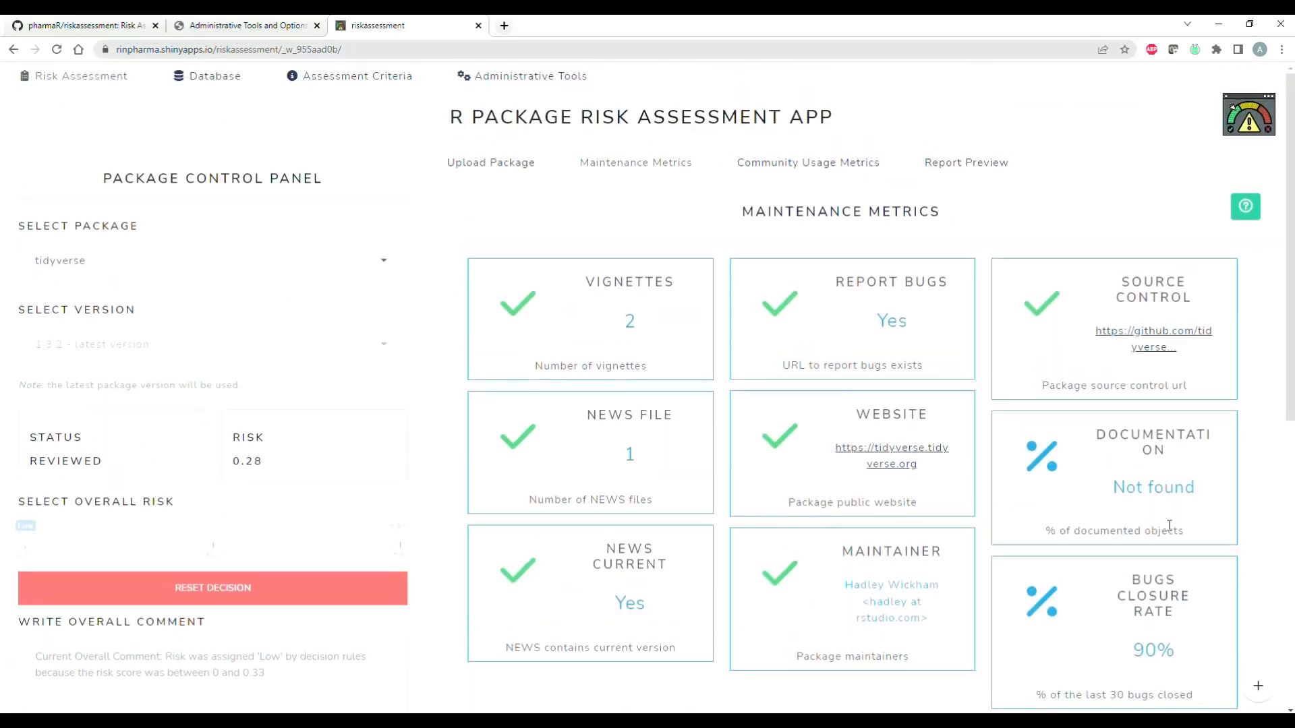
Step: View tidyverse's community usage metrics, checking the first and latest version release ages
{"action": "left_click", "coordinate": [807, 164]}
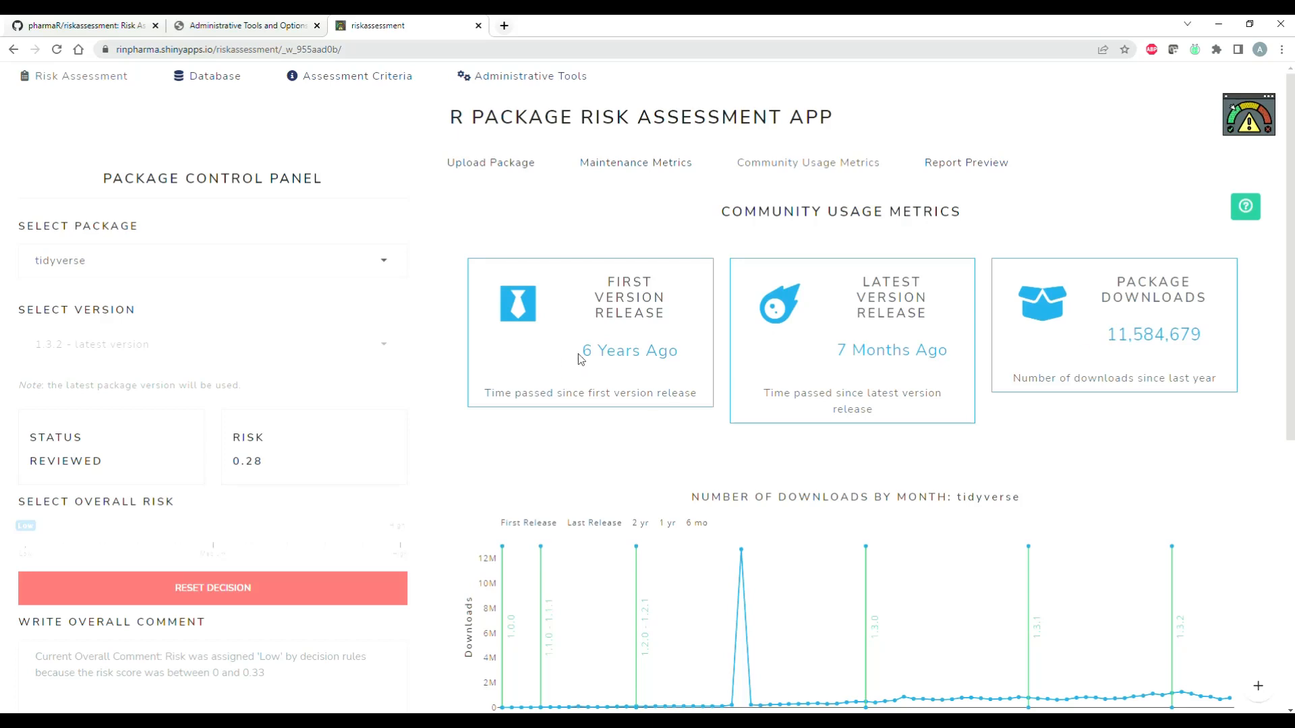
{"action": "left_click_drag", "start_coordinate": [584, 350], "coordinate": [701, 355]}
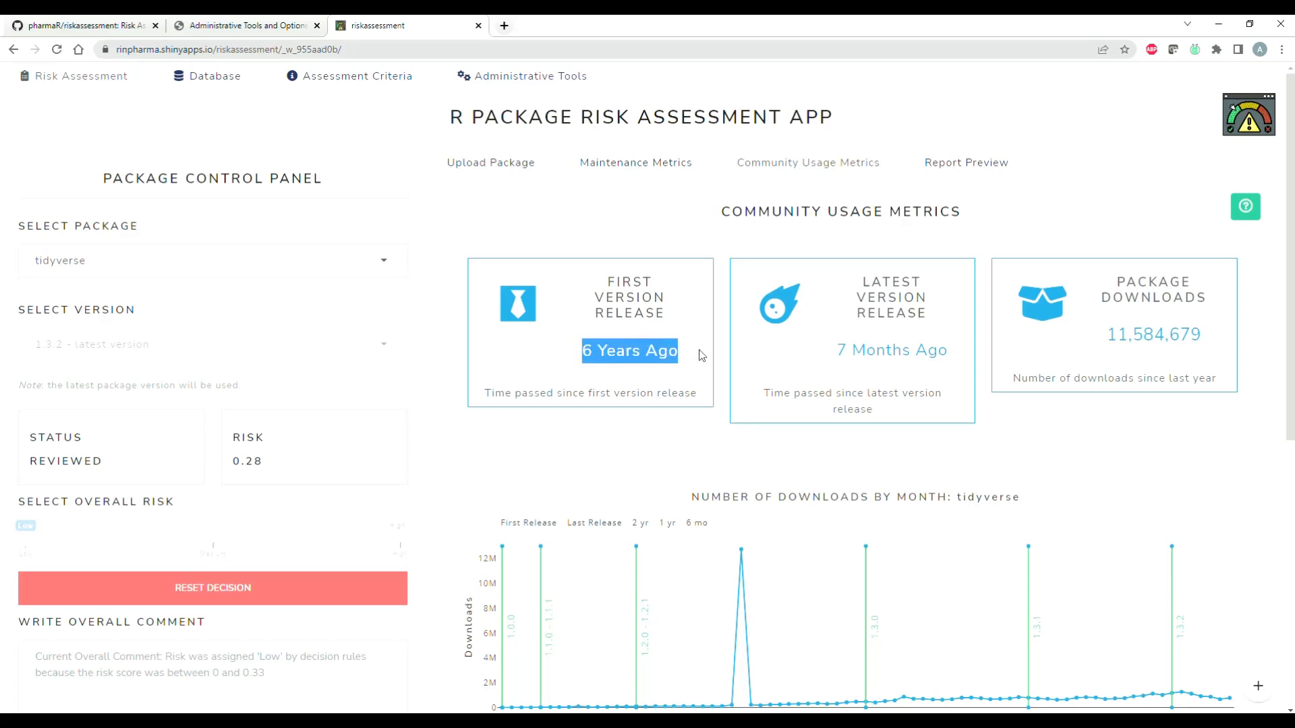
{"action": "left_click_drag", "start_coordinate": [838, 350], "coordinate": [963, 355]}
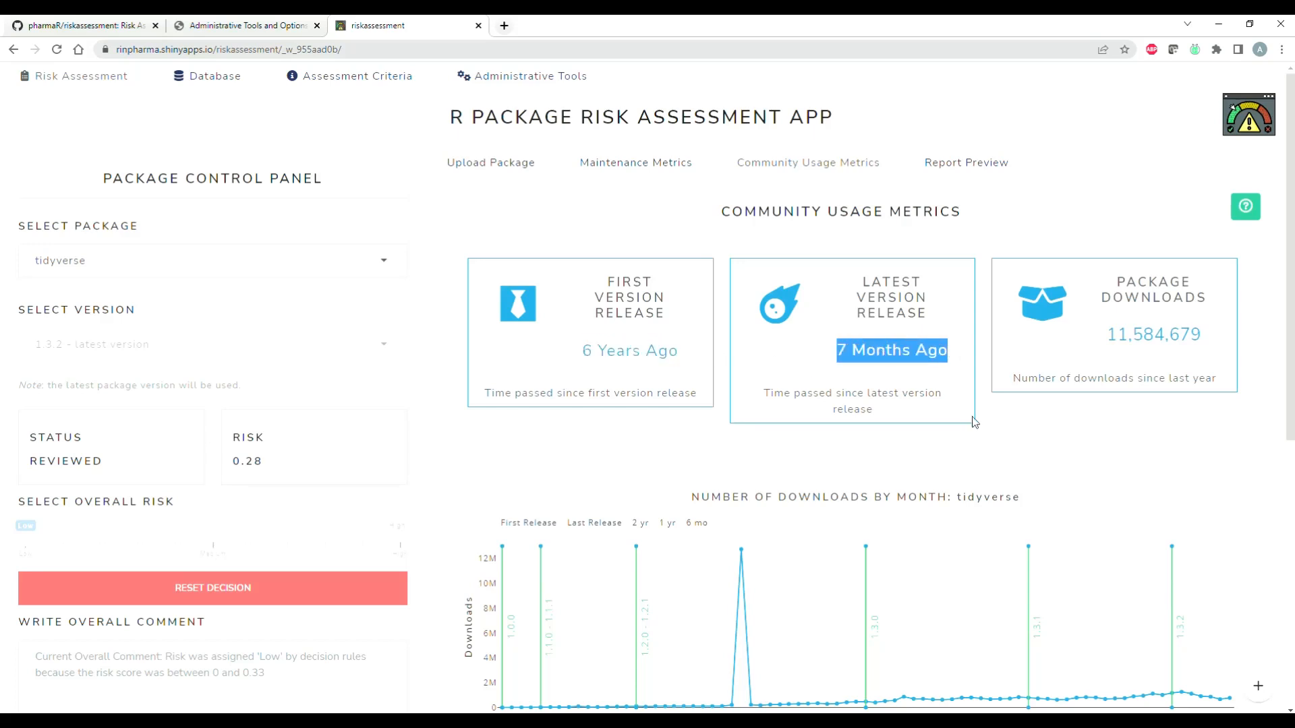
{"action": "left_click", "coordinate": [1015, 439]}
Step: Narrow the monthly downloads chart to start at about mid-2018 and inspect the data point at the download spike
{"action": "scroll", "coordinate": [978, 438], "scroll_direction": "down", "scroll_amount": 4}
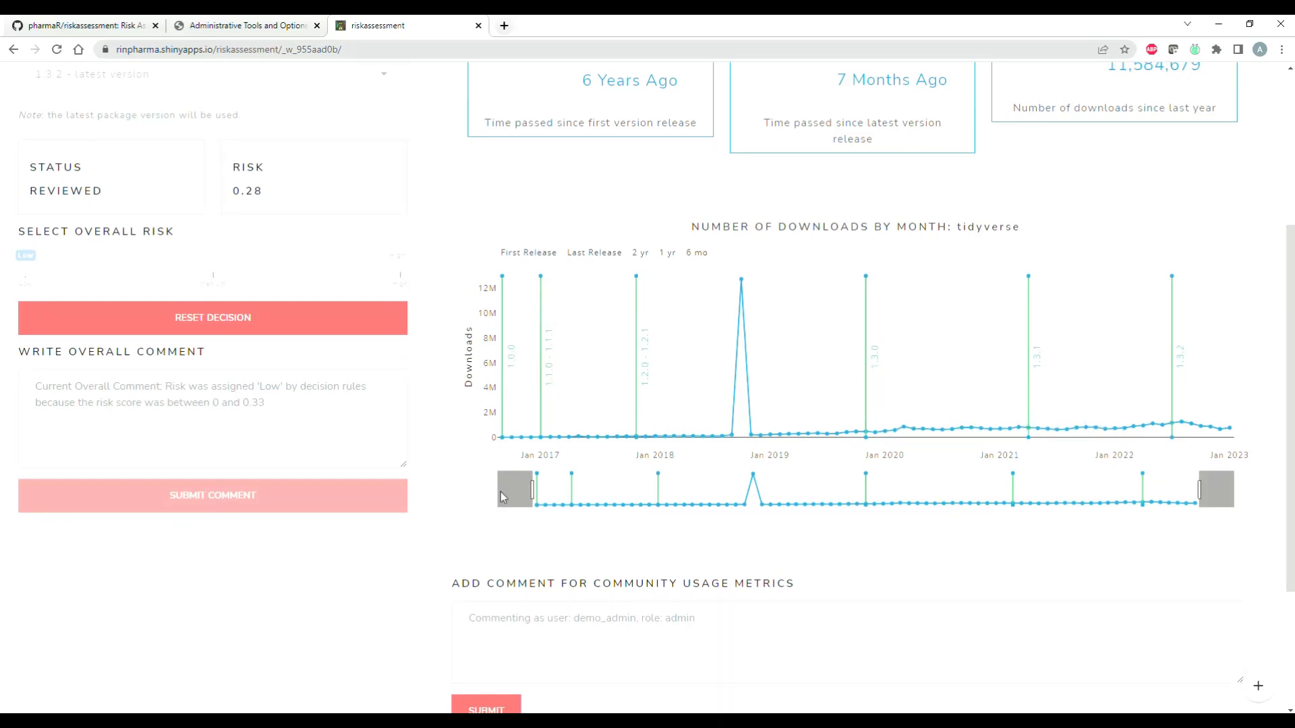
{"action": "left_click_drag", "start_coordinate": [534, 494], "coordinate": [712, 498]}
{"action": "mouse_move", "coordinate": [560, 280]}
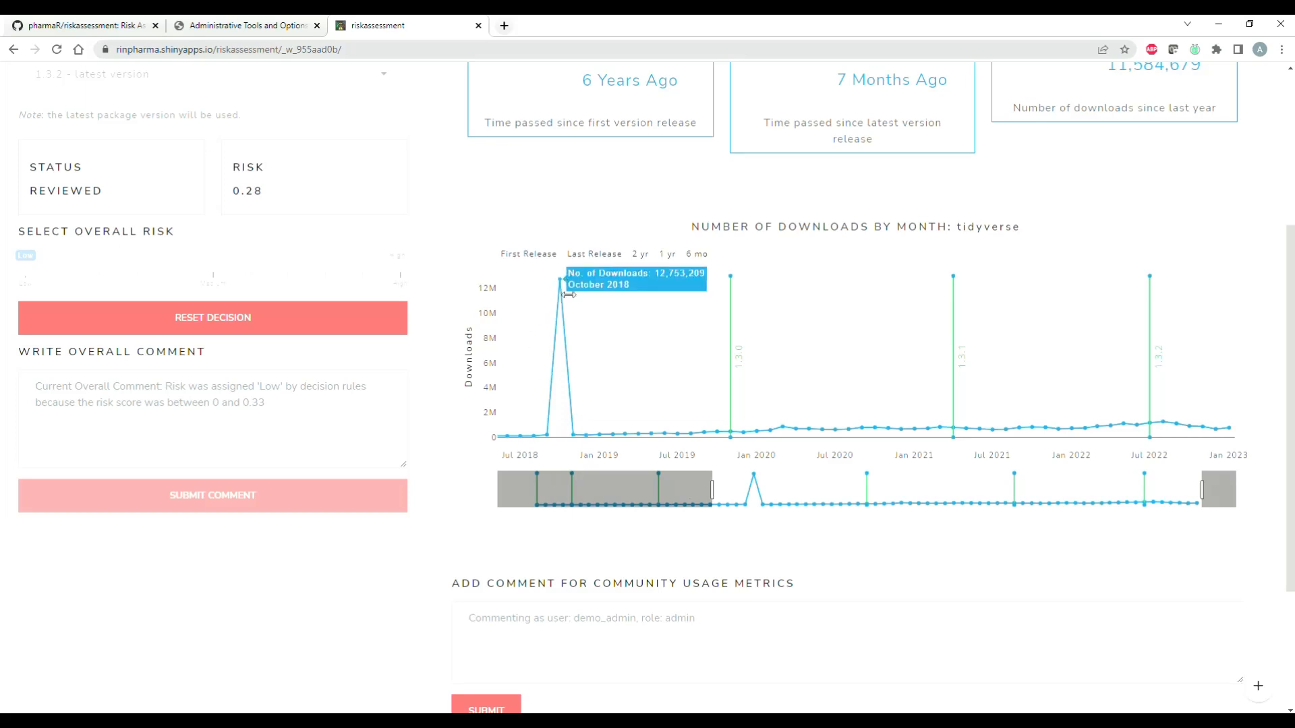
Step: Submit the community usage comment "Wow, there seems to be a lot of downloads around Oct 2018, and pkg downloads tending to generally increase over time."
{"action": "left_click", "coordinate": [631, 622]}
{"action": "scroll", "coordinate": [615, 557], "scroll_direction": "down", "scroll_amount": 2}
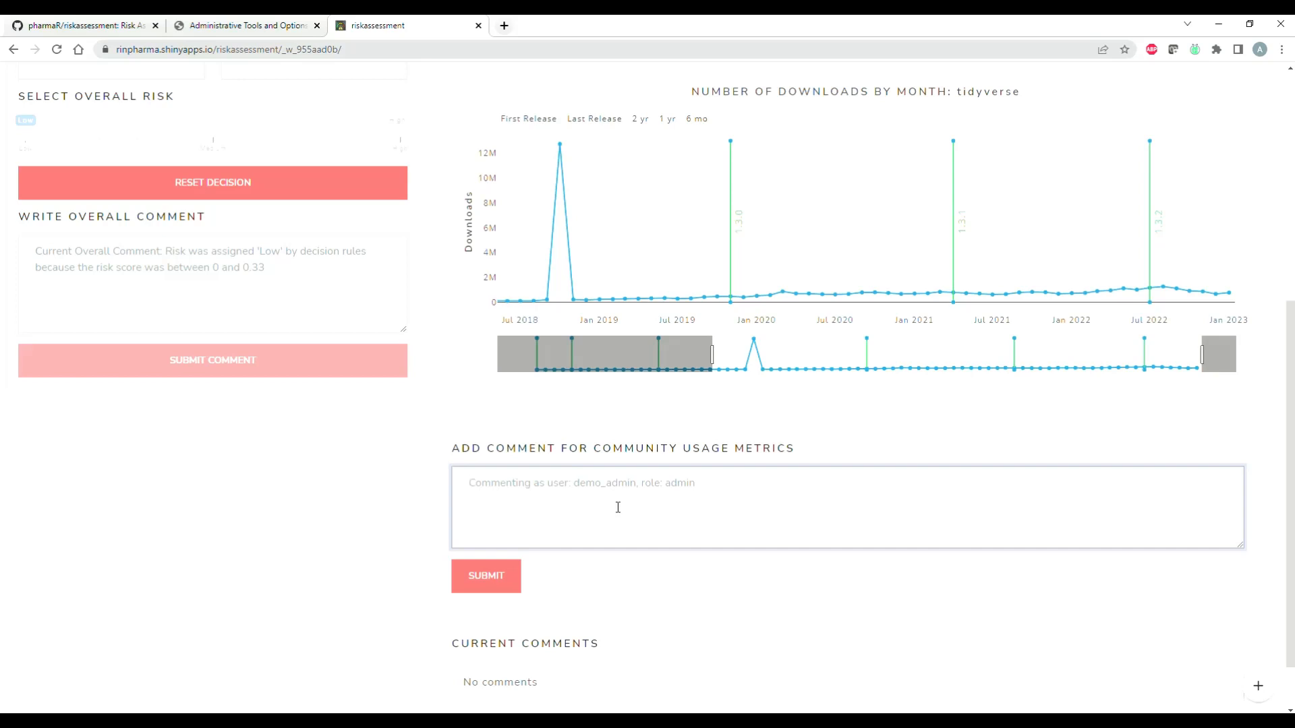
{"action": "type", "text": "Wow, there"}
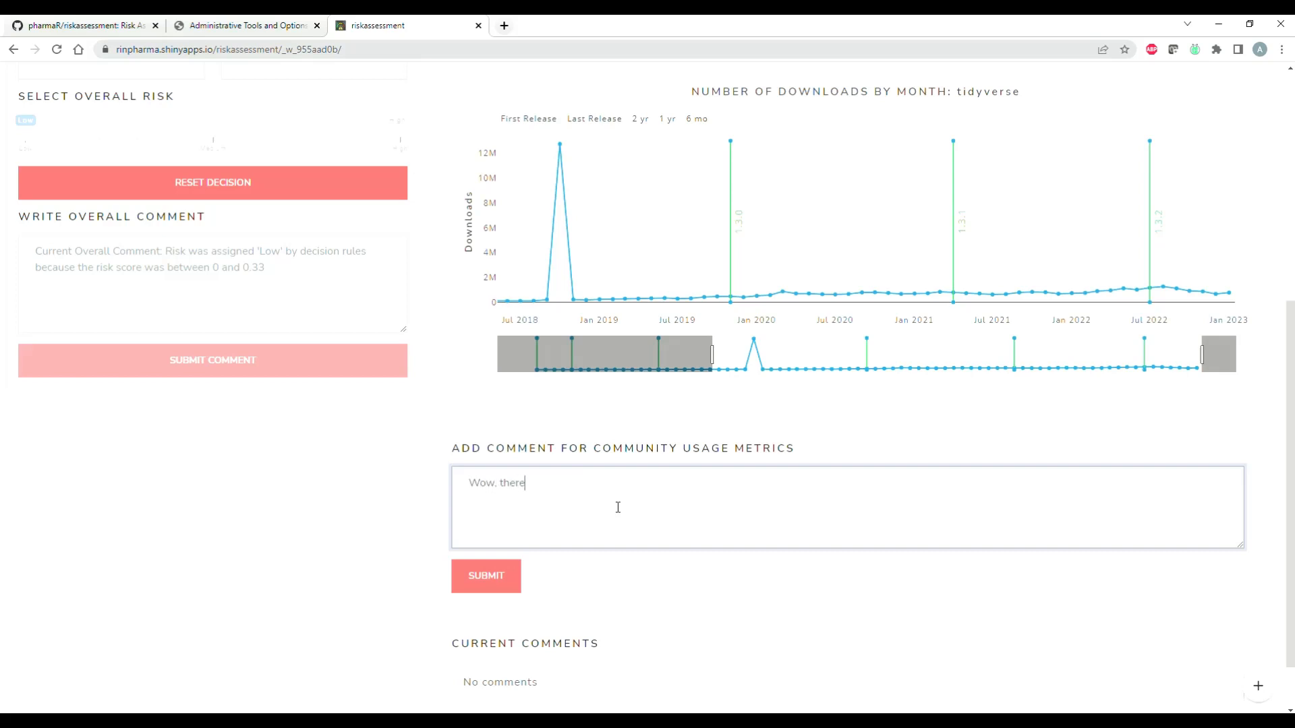
{"action": "type", "text": " seems to be a lot of downloads around Oc"}
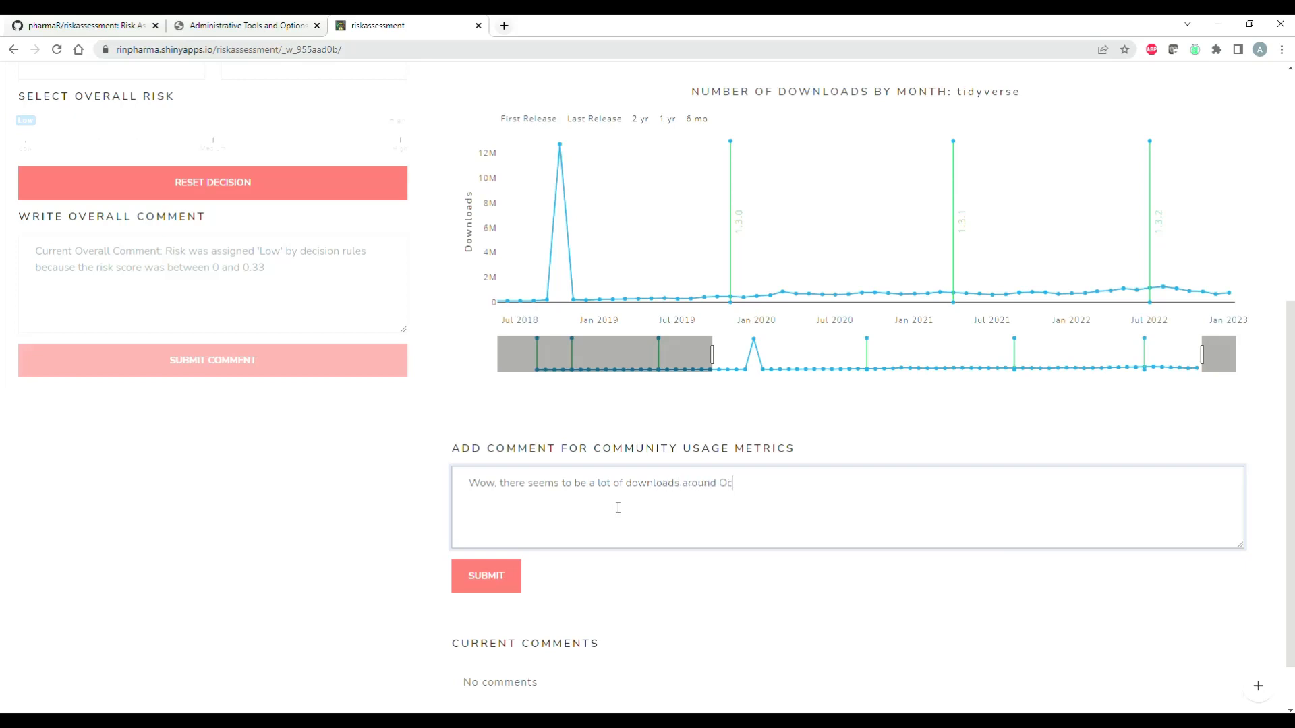
{"action": "type", "text": "t 2018, b"}
{"action": "key", "text": "BackSpace"}
{"action": "type", "text": "and pkg downloads "}
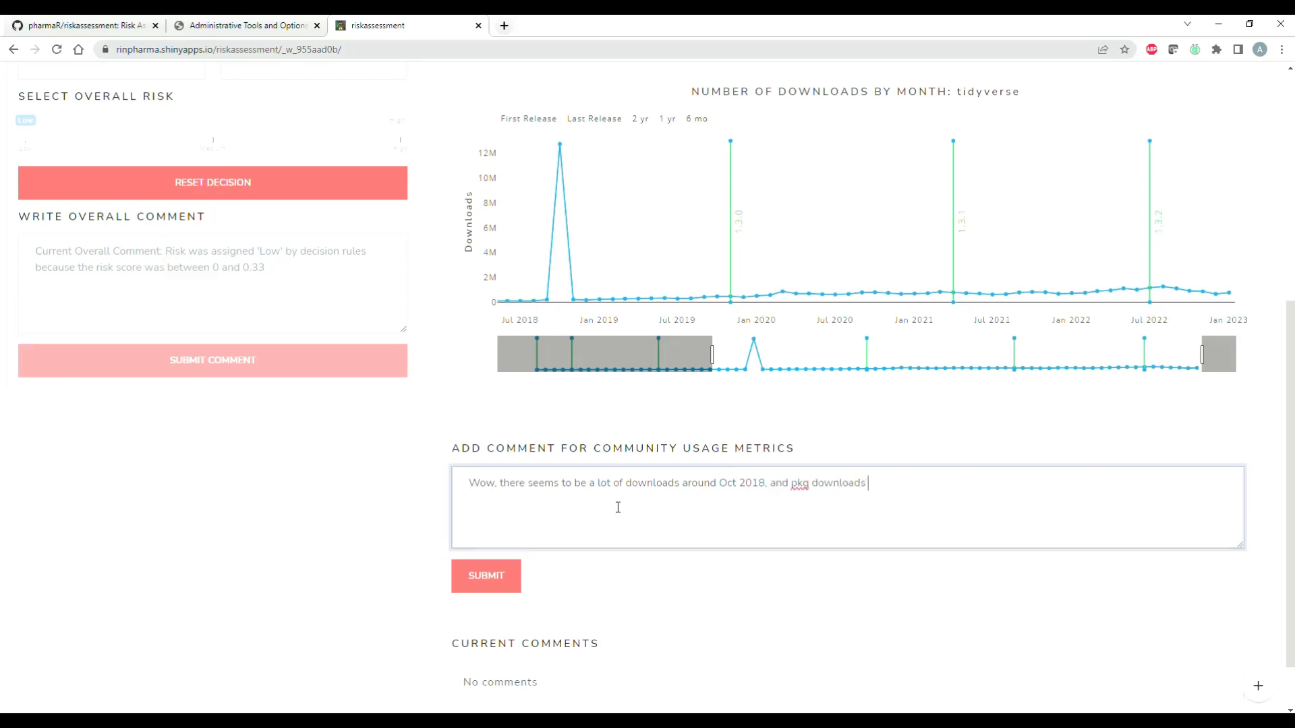
{"action": "type", "text": "tending to generally increase ov"}
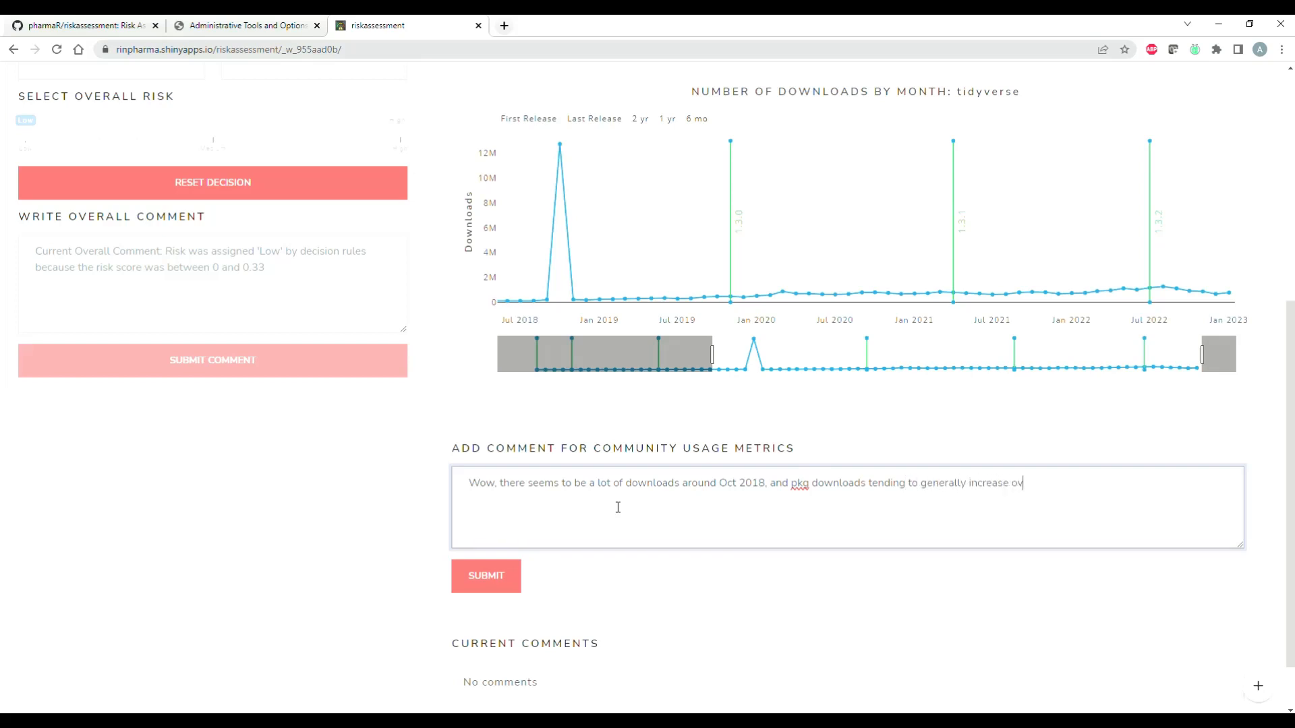
{"action": "type", "text": "er time."}
{"action": "left_click", "coordinate": [476, 586]}
{"action": "scroll", "coordinate": [600, 440], "scroll_direction": "down", "scroll_amount": 1}
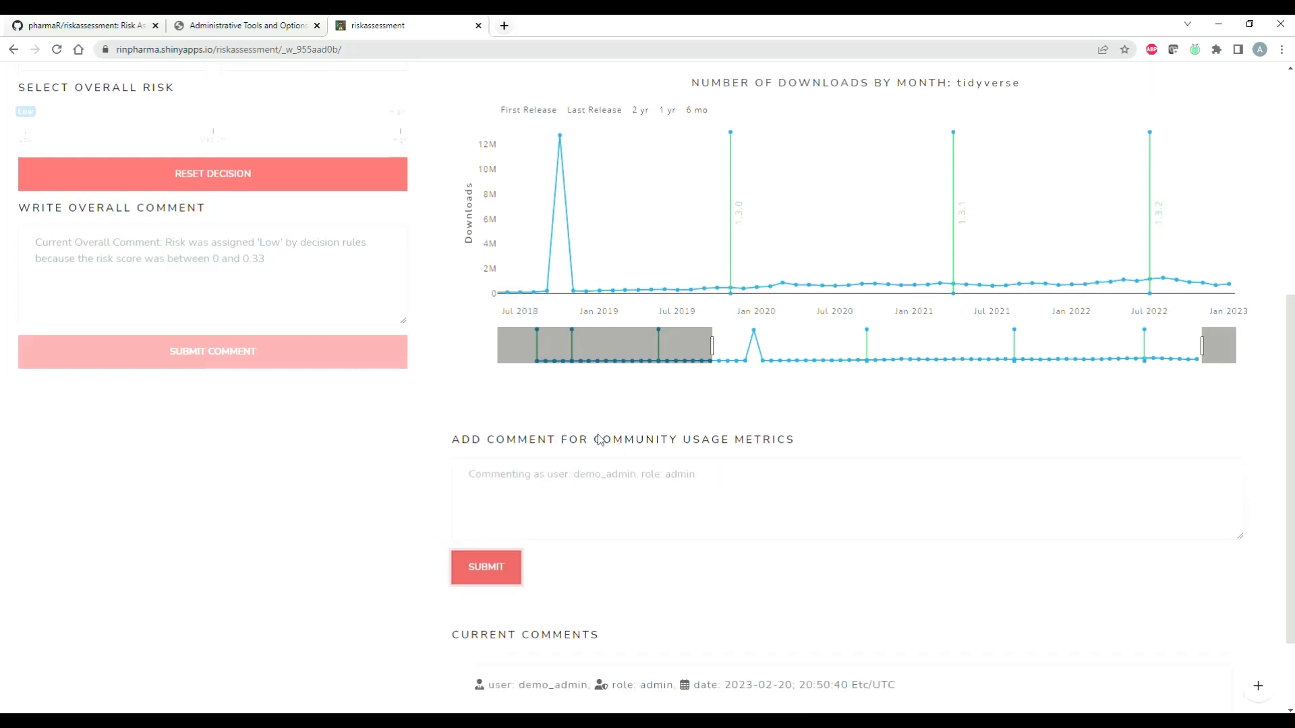
{"action": "scroll", "coordinate": [601, 440], "scroll_direction": "down", "scroll_amount": 2}
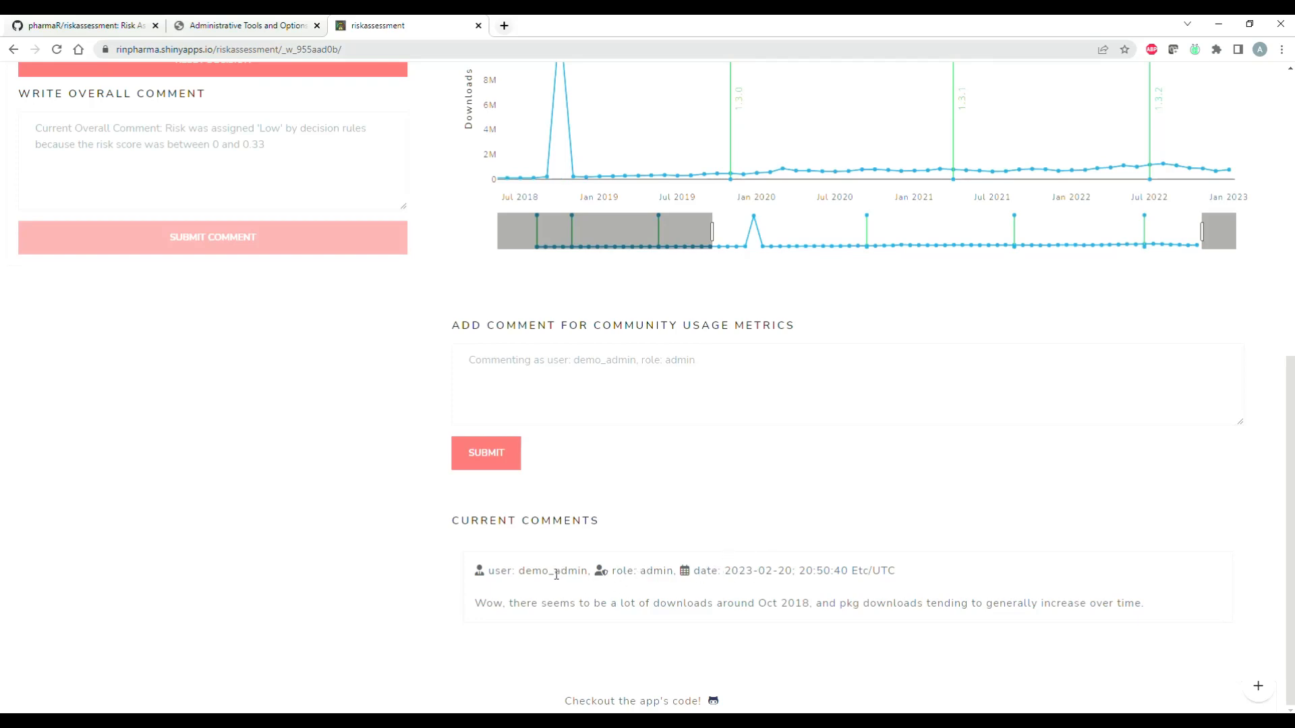
Step: Open the tidyverse report preview and read through the package details at its start
{"action": "scroll", "coordinate": [722, 483], "scroll_direction": "up", "scroll_amount": 7}
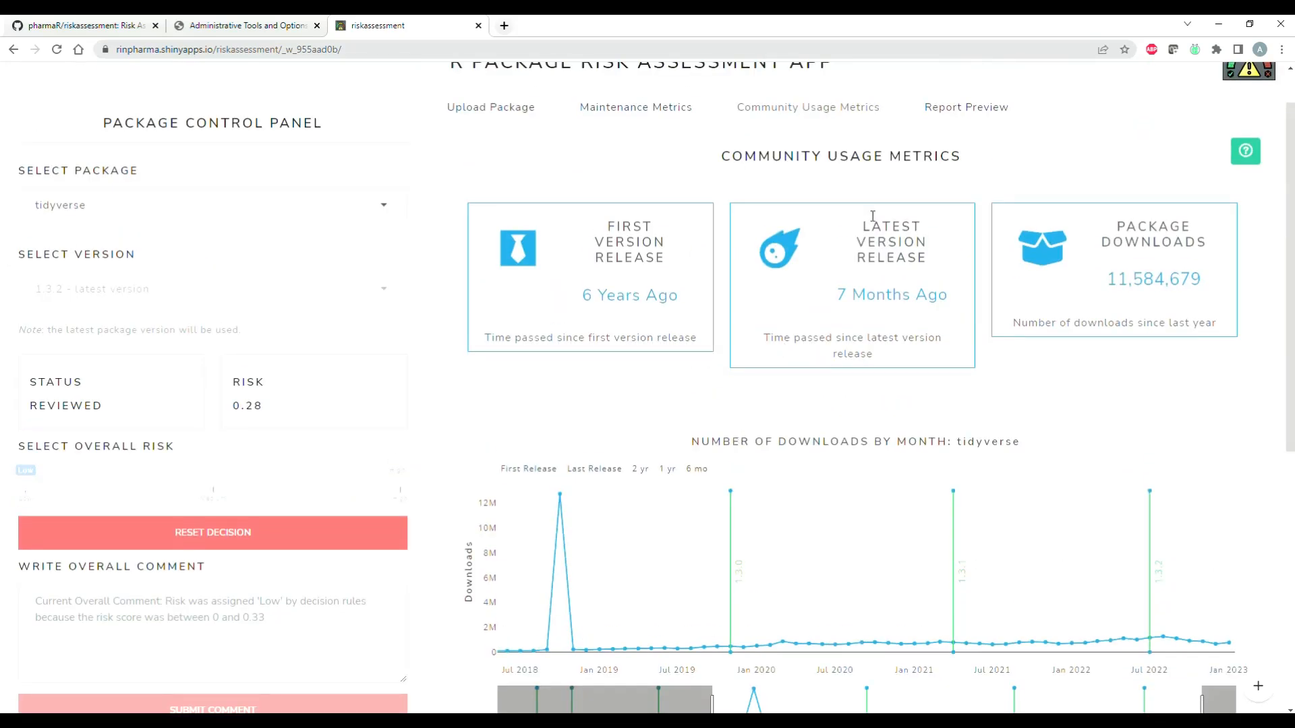
{"action": "left_click", "coordinate": [966, 106]}
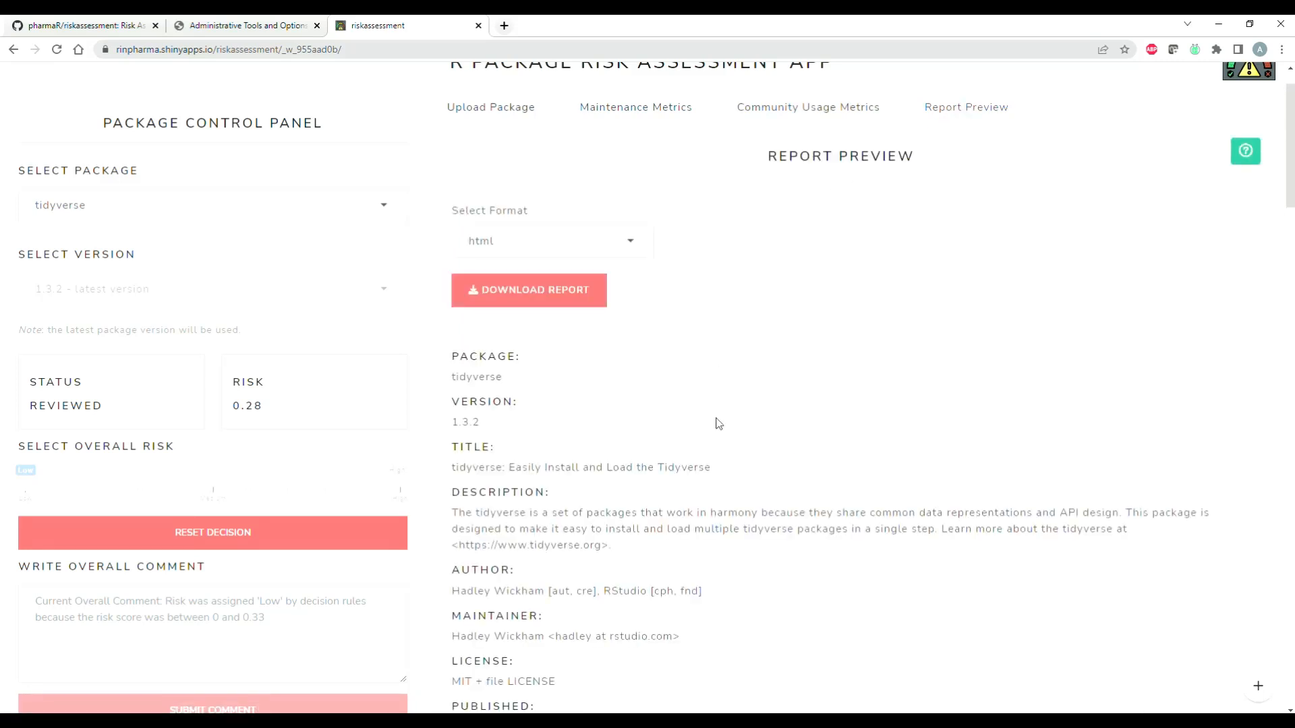
{"action": "scroll", "coordinate": [719, 424], "scroll_direction": "down", "scroll_amount": 2}
{"action": "left_click_drag", "start_coordinate": [451, 217], "coordinate": [569, 332]}
{"action": "left_click", "coordinate": [588, 383]}
{"action": "left_click_drag", "start_coordinate": [456, 372], "coordinate": [638, 433]}
{"action": "left_click", "coordinate": [635, 438]}
{"action": "scroll", "coordinate": [559, 397], "scroll_direction": "down", "scroll_amount": 2}
{"action": "scroll", "coordinate": [539, 387], "scroll_direction": "down", "scroll_amount": 8}
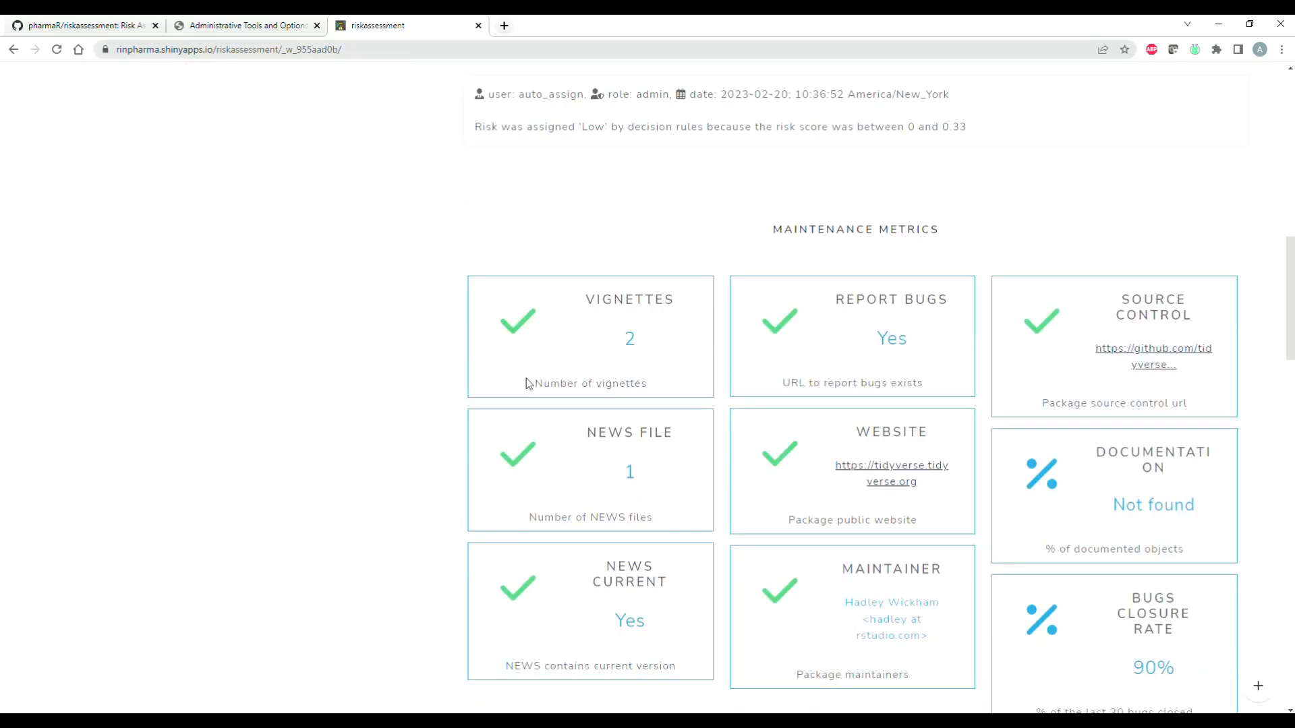
Step: Check the overall risk and the automated decision comment in the report preview
{"action": "scroll", "coordinate": [528, 373], "scroll_direction": "up", "scroll_amount": 3}
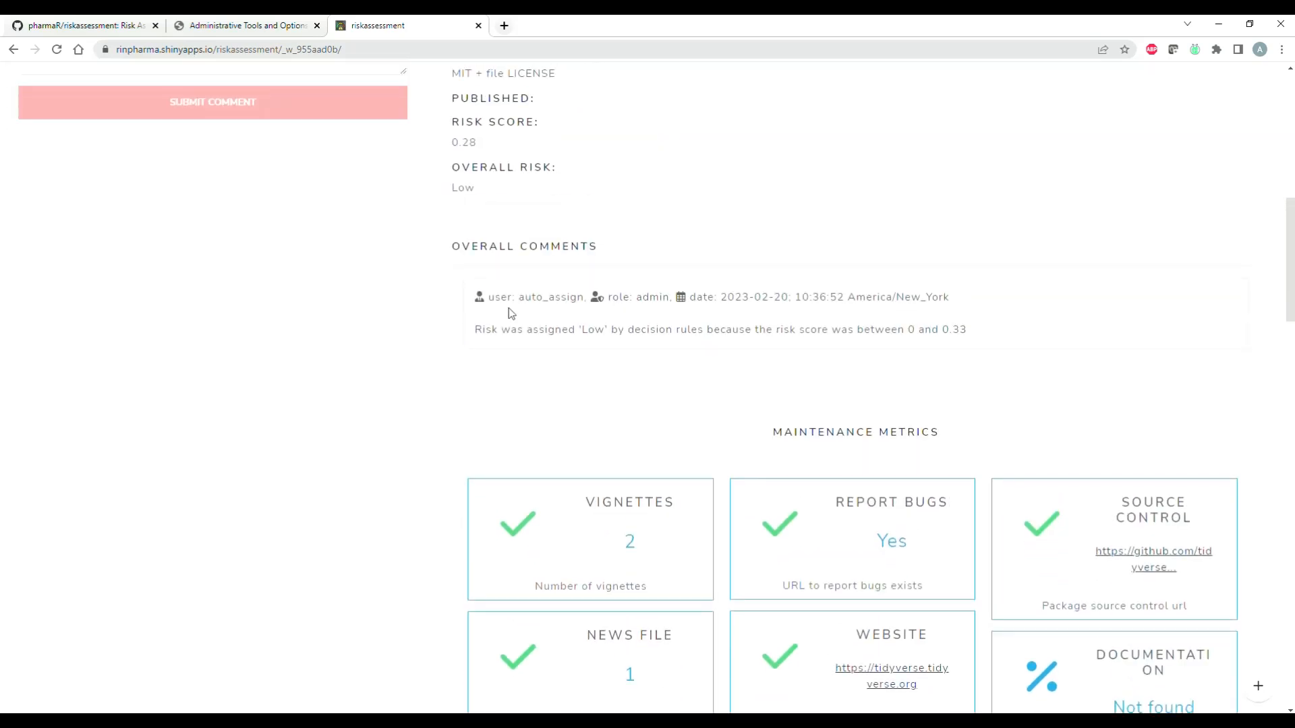
{"action": "double_click", "coordinate": [464, 188]}
{"action": "left_click", "coordinate": [496, 199]}
{"action": "left_click_drag", "start_coordinate": [477, 332], "coordinate": [1006, 333]}
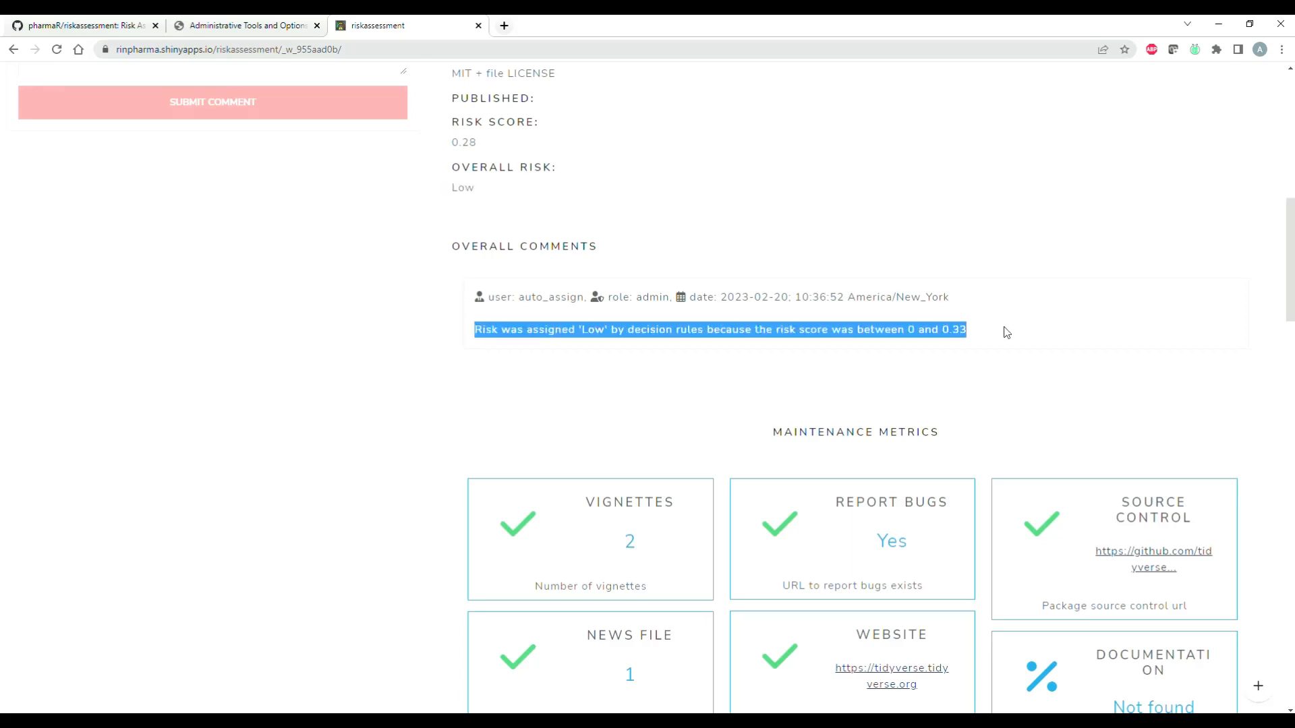
Step: Review the rest of the report preview, covering the metrics, the submitted usage comment, app and riskmetric versions, and weights table
{"action": "scroll", "coordinate": [870, 369], "scroll_direction": "down", "scroll_amount": 15}
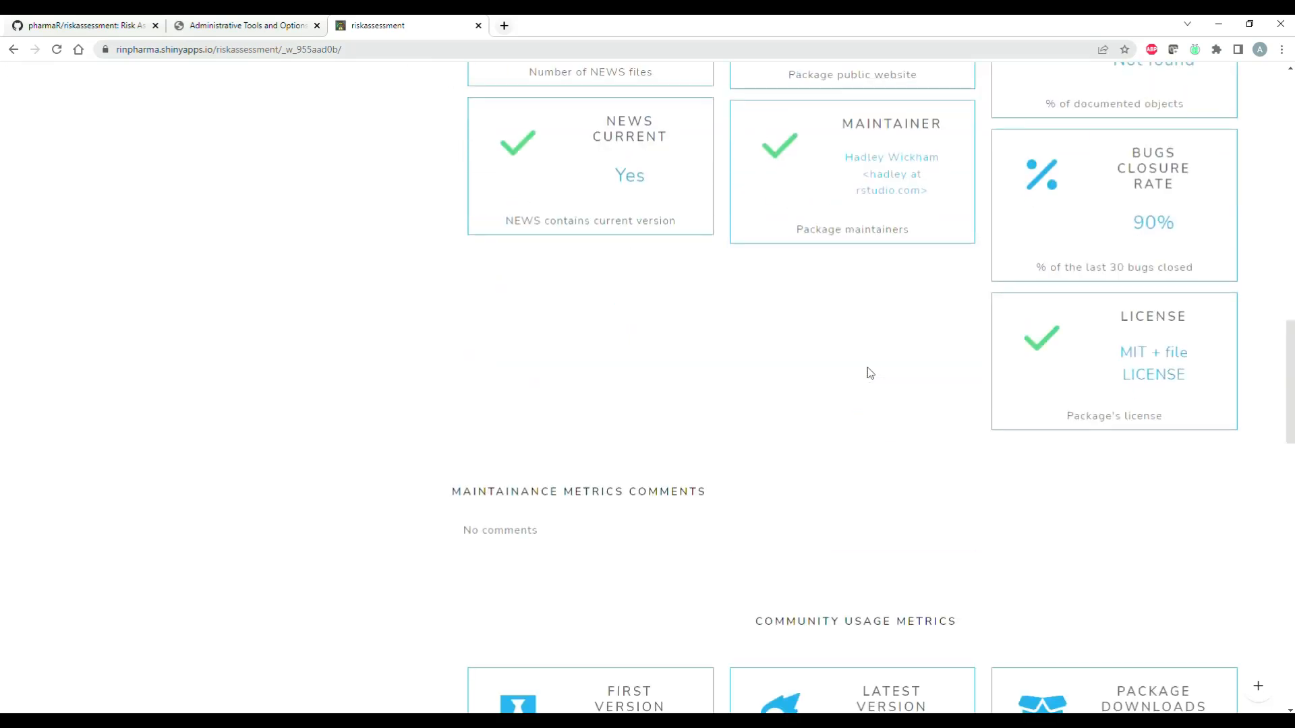
{"action": "scroll", "coordinate": [863, 369], "scroll_direction": "down", "scroll_amount": 10}
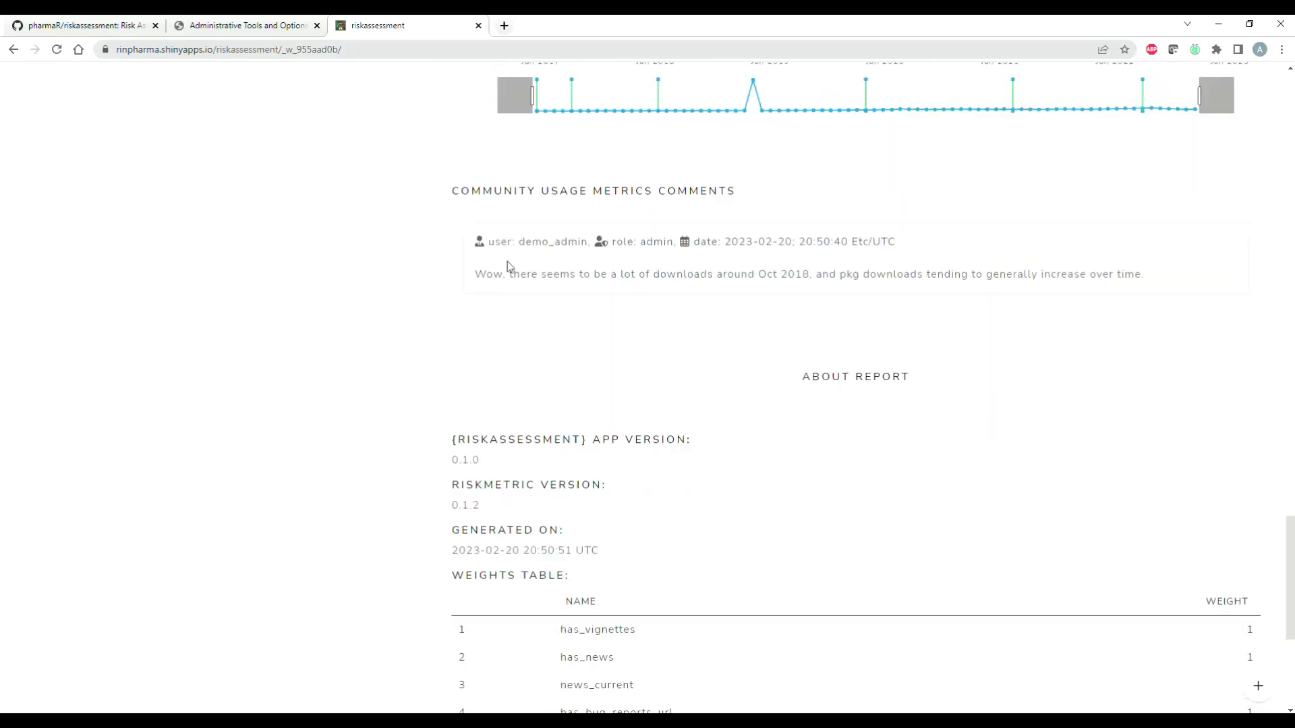
{"action": "scroll", "coordinate": [578, 373], "scroll_direction": "down", "scroll_amount": 4}
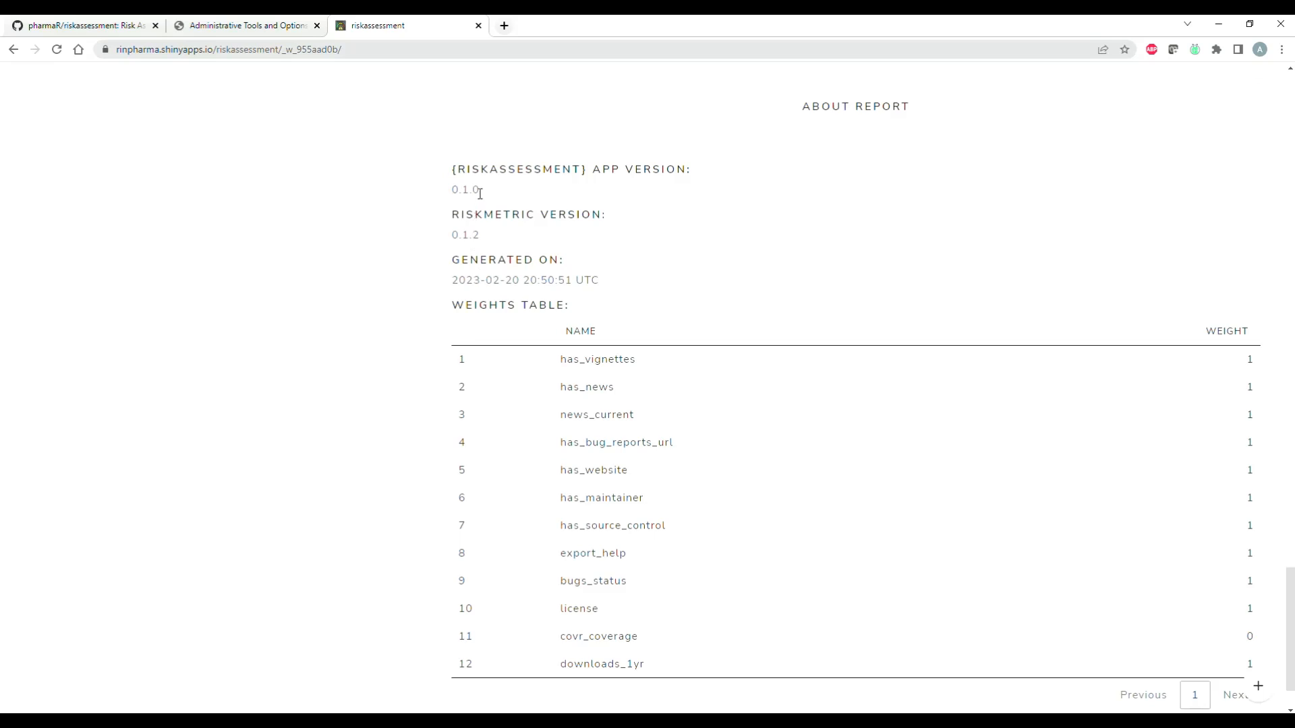
{"action": "left_click_drag", "start_coordinate": [480, 194], "coordinate": [448, 174]}
{"action": "left_click_drag", "start_coordinate": [491, 237], "coordinate": [445, 224]}
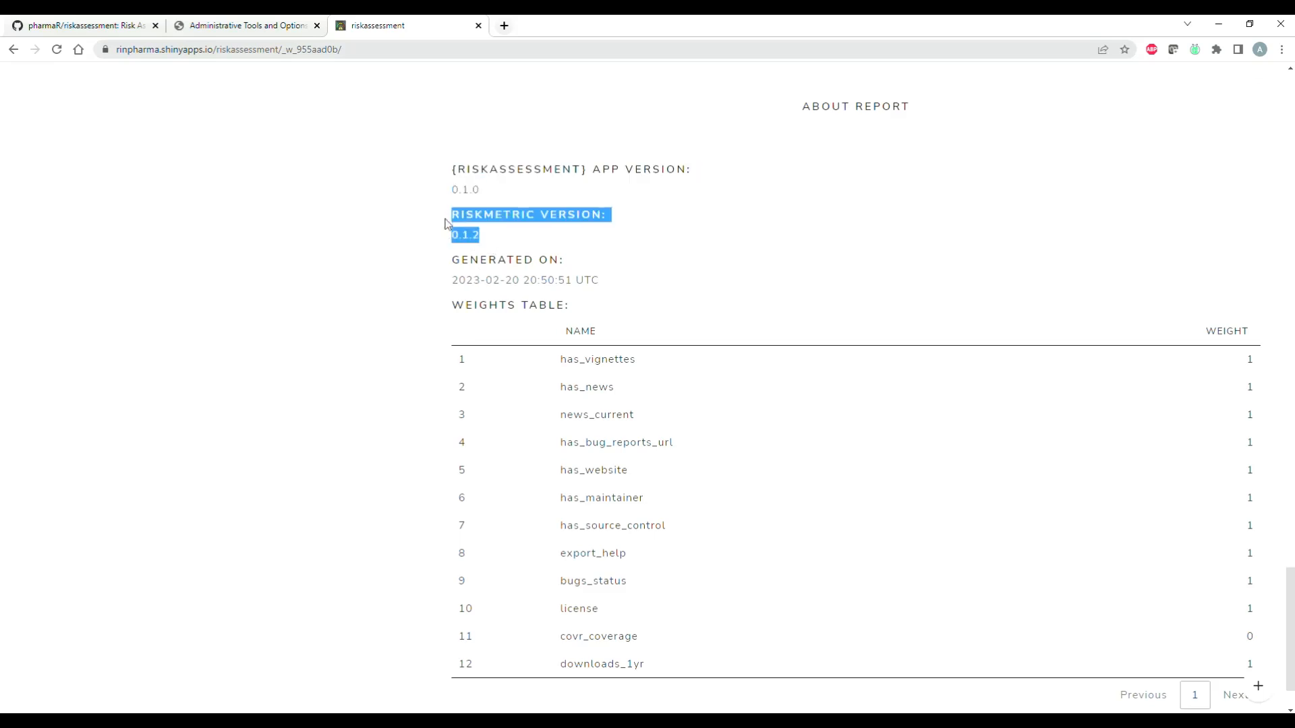
{"action": "left_click", "coordinate": [705, 280]}
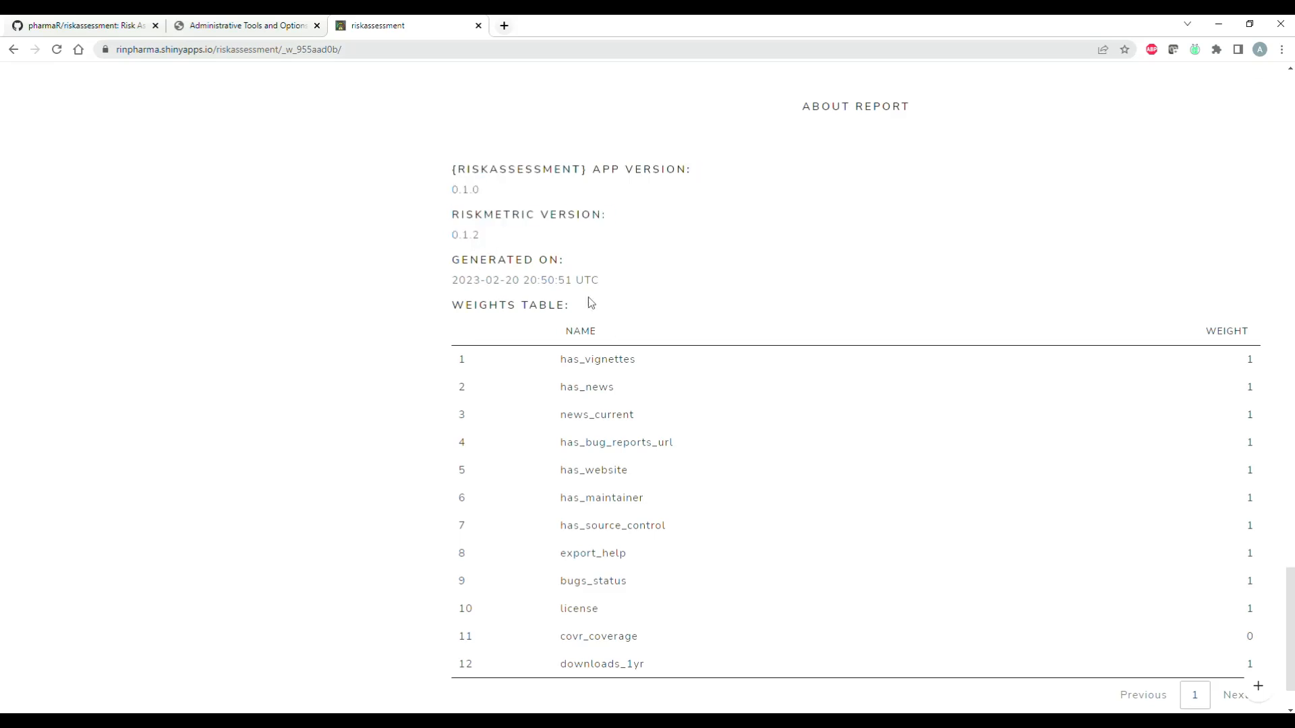
{"action": "scroll", "coordinate": [516, 352], "scroll_direction": "down", "scroll_amount": 1}
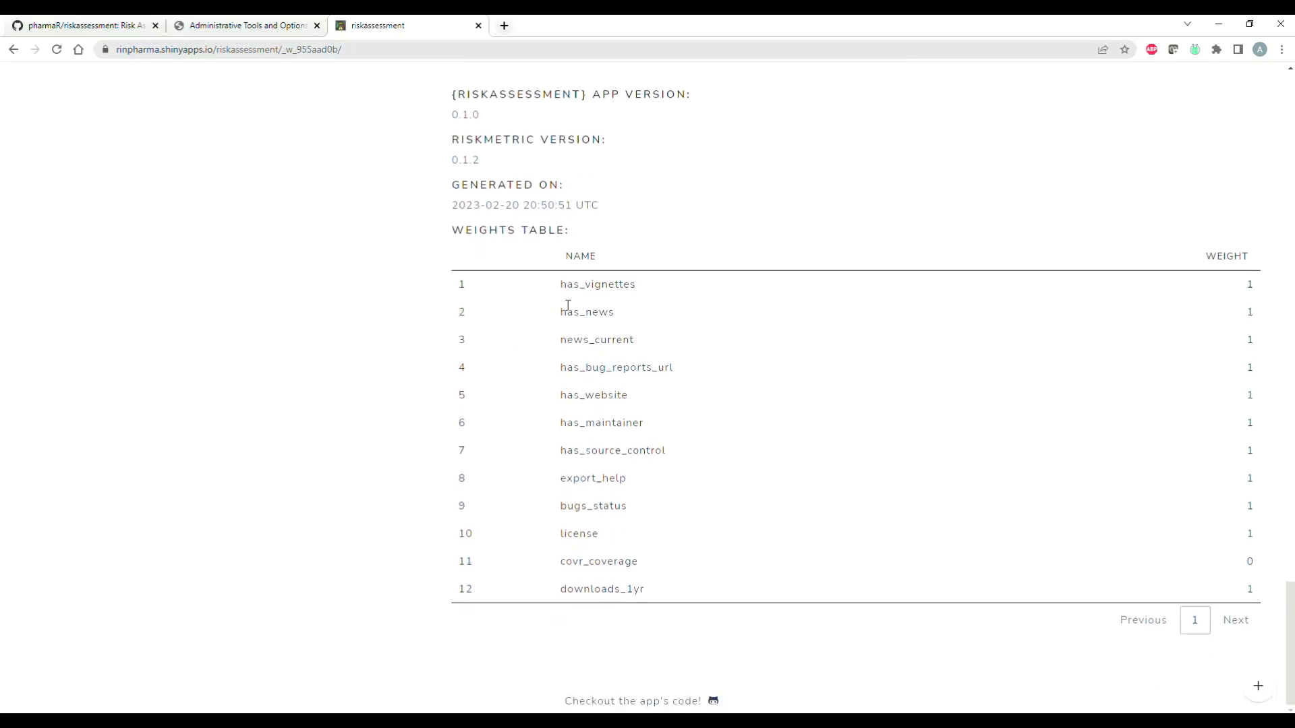
Step: Download the tidyverse report in html format and open the list of available report formats
{"action": "left_click_drag", "start_coordinate": [1289, 644], "coordinate": [1209, 105]}
{"action": "left_click", "coordinate": [546, 334]}
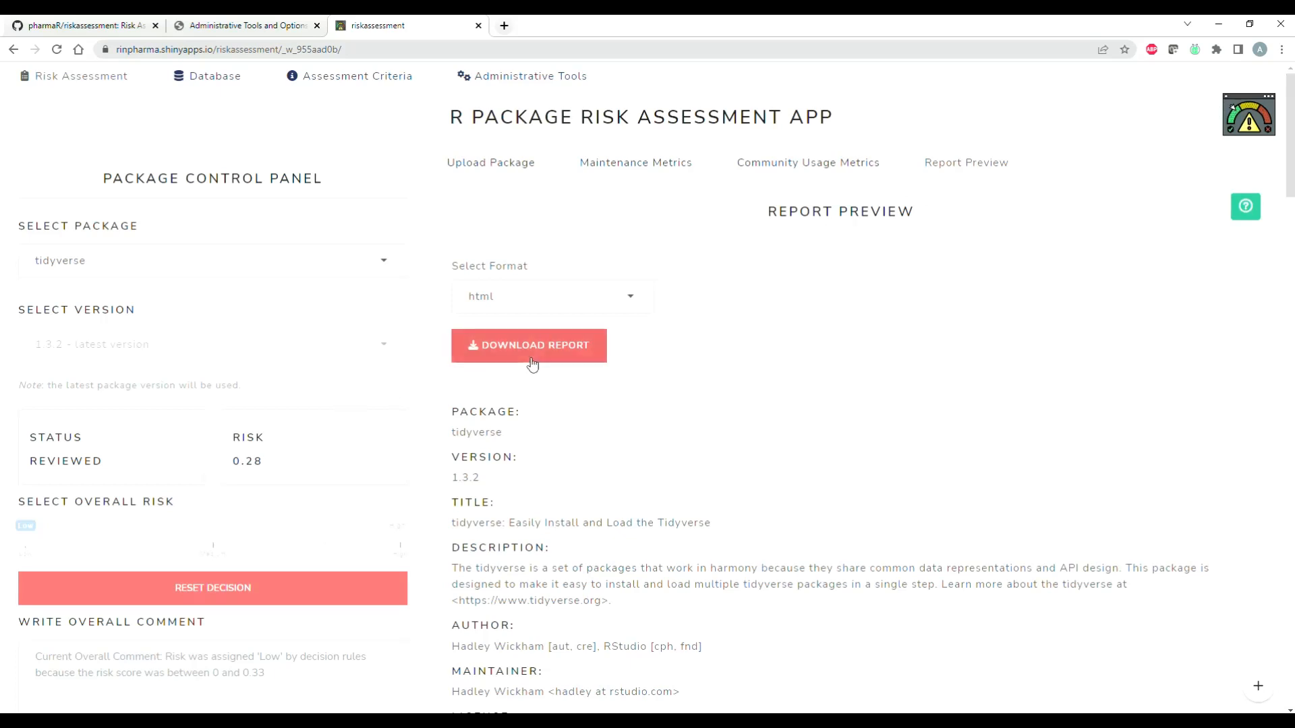
{"action": "left_click", "coordinate": [631, 305]}
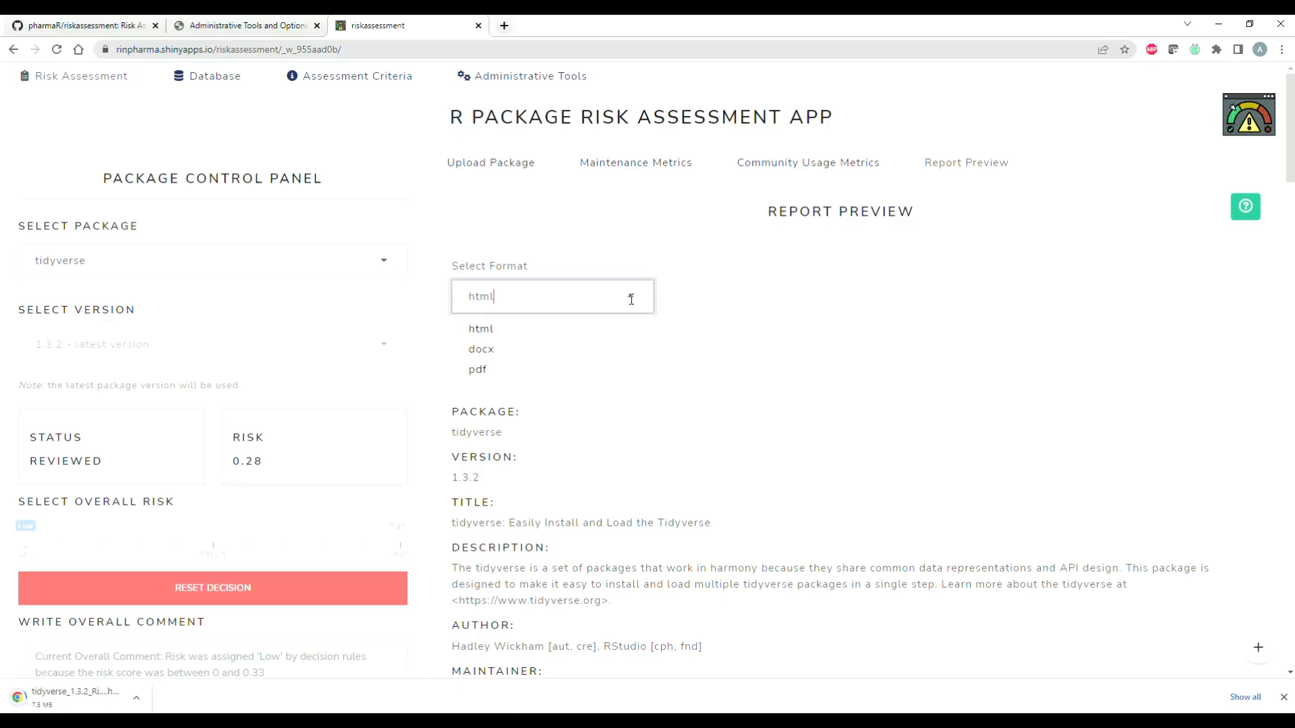
Step: Open the downloaded tidyverse html report, skim its general information, overall comments and maintenance metrics, and close it
{"action": "left_click", "coordinate": [812, 375]}
{"action": "left_click", "coordinate": [101, 700]}
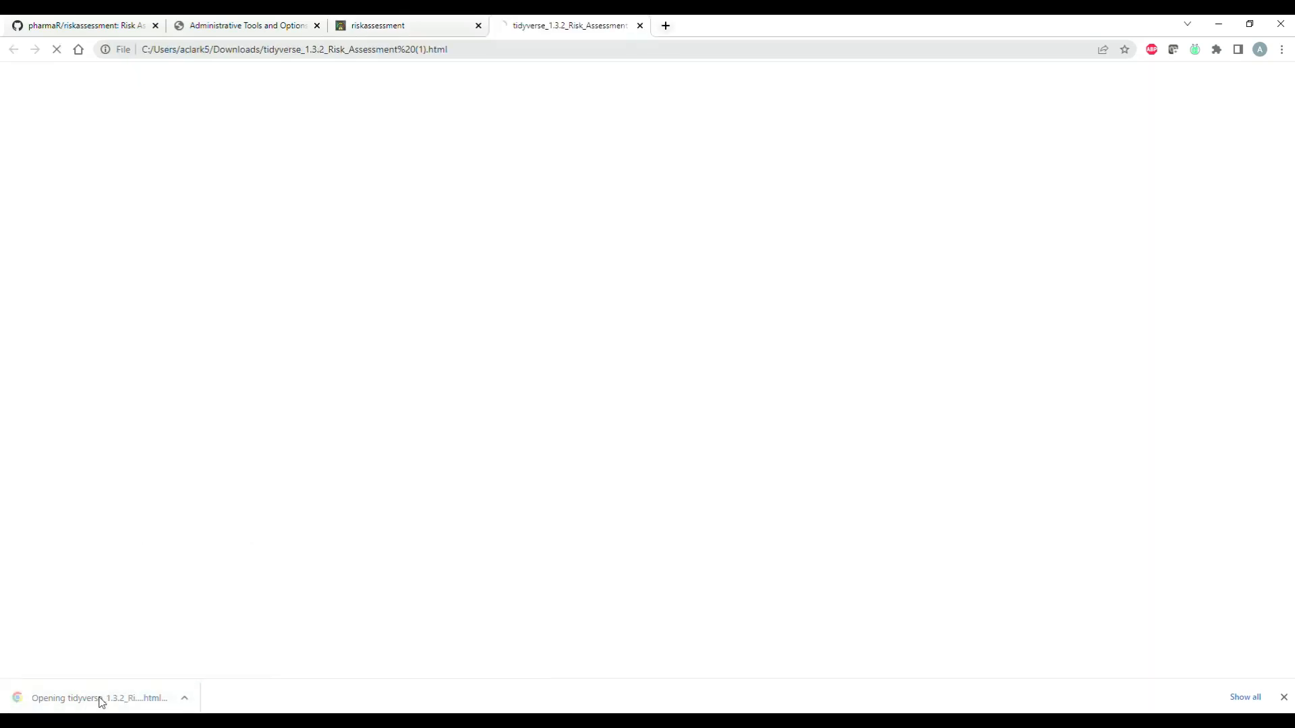
{"action": "scroll", "coordinate": [576, 287], "scroll_direction": "down", "scroll_amount": 6}
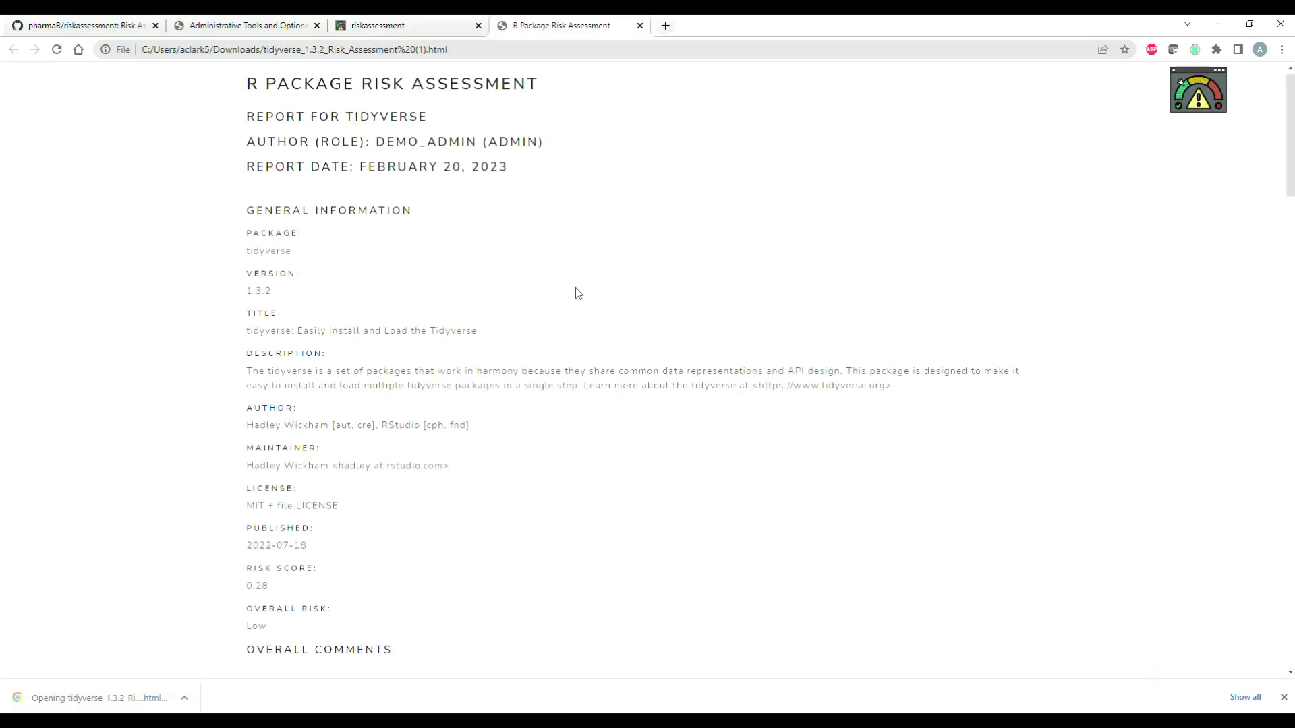
{"action": "scroll", "coordinate": [576, 287], "scroll_direction": "up", "scroll_amount": 6}
{"action": "scroll", "coordinate": [576, 287], "scroll_direction": "down", "scroll_amount": 6}
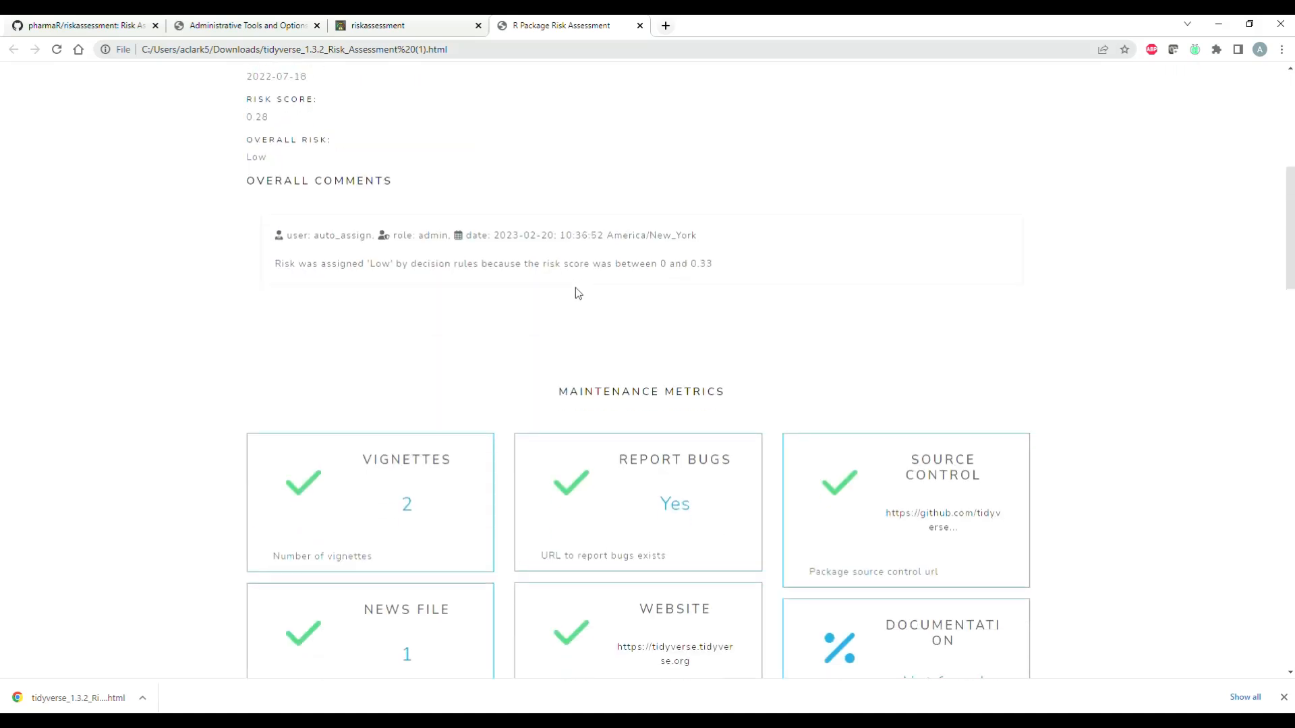
{"action": "scroll", "coordinate": [578, 289], "scroll_direction": "up", "scroll_amount": 7}
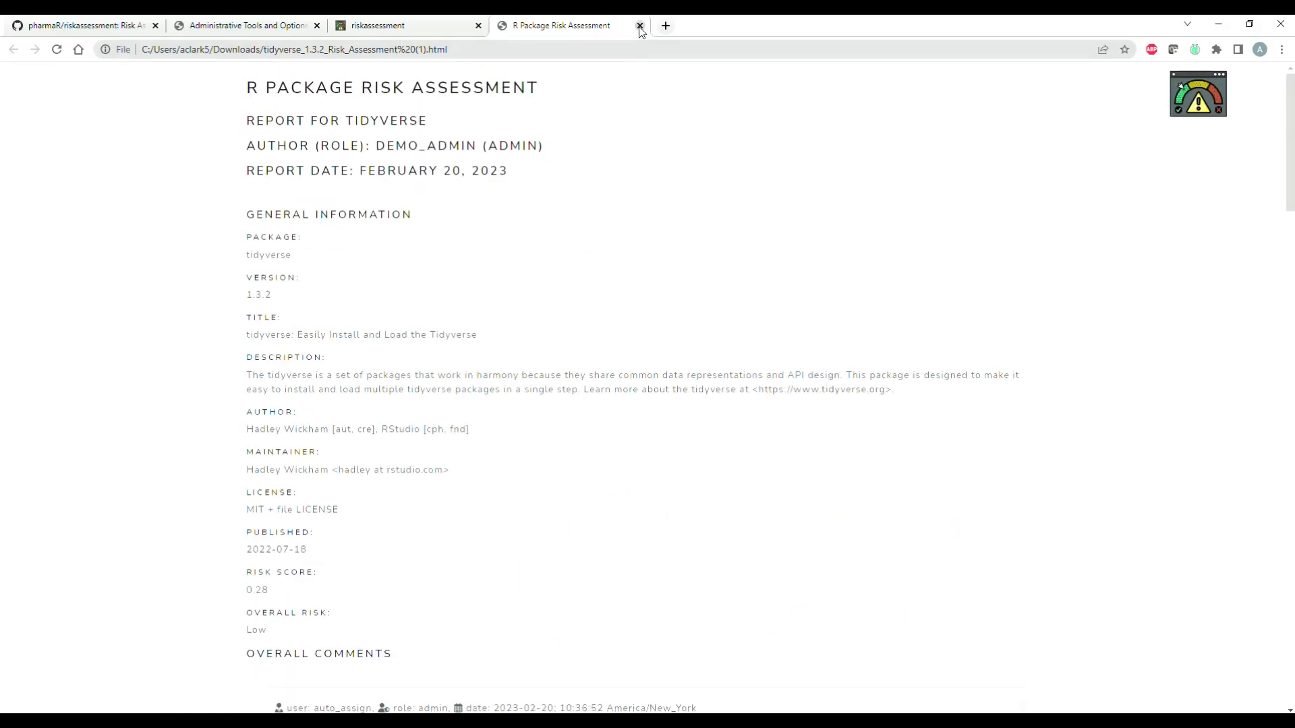
{"action": "left_click", "coordinate": [640, 27]}
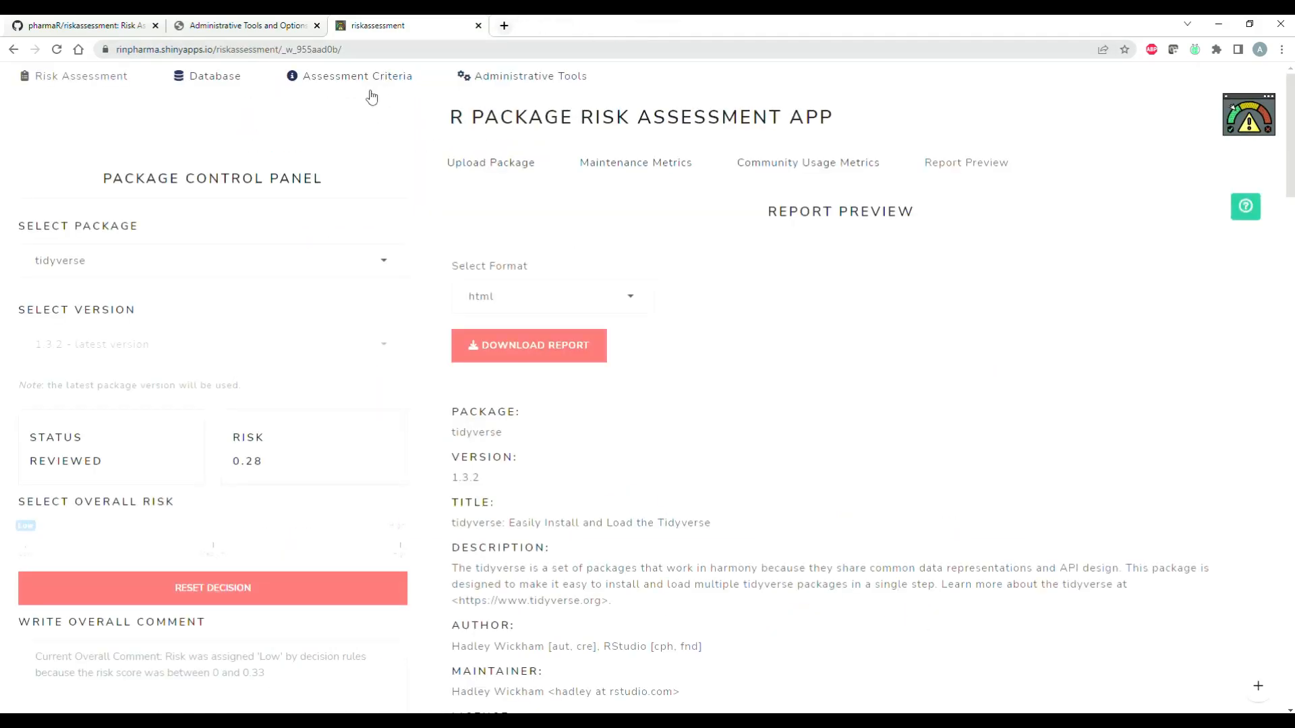
Step: Open the database overview and look through the uploaded packages with their scores, decisions and report download options
{"action": "left_click", "coordinate": [228, 85]}
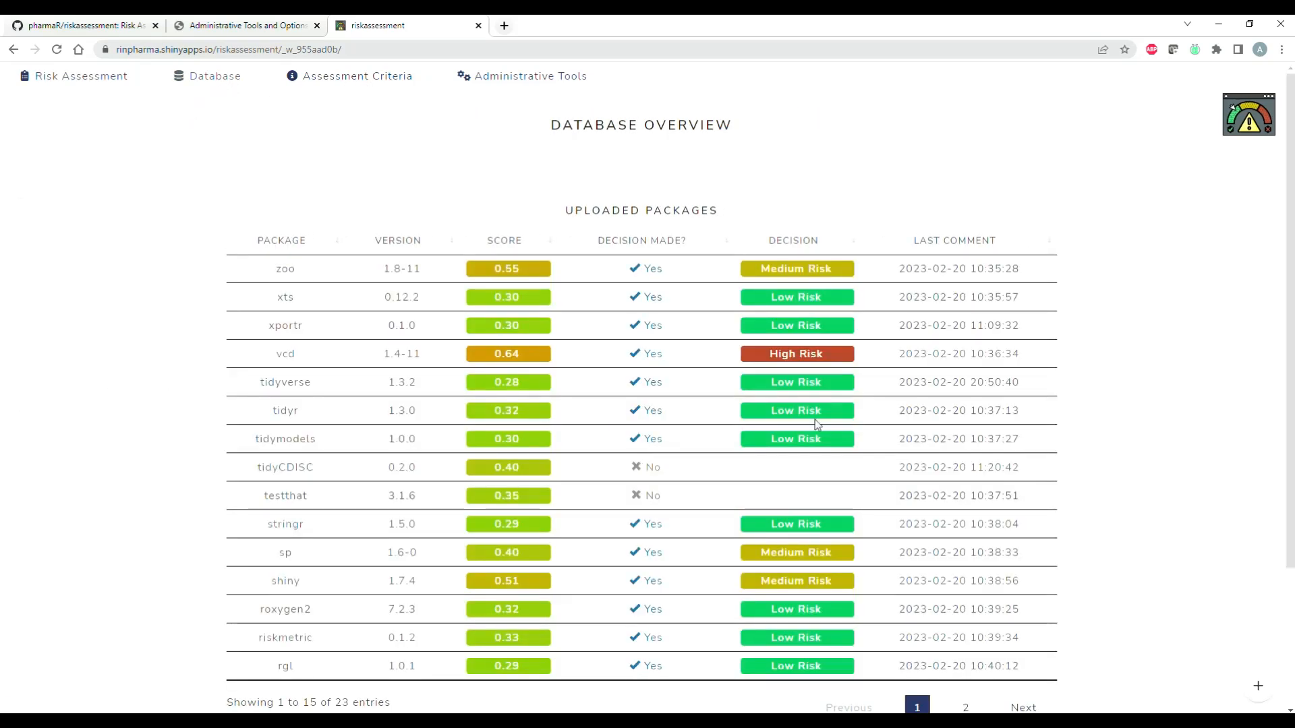
{"action": "scroll", "coordinate": [745, 337], "scroll_direction": "down", "scroll_amount": 1}
{"action": "scroll", "coordinate": [741, 354], "scroll_direction": "down", "scroll_amount": 2}
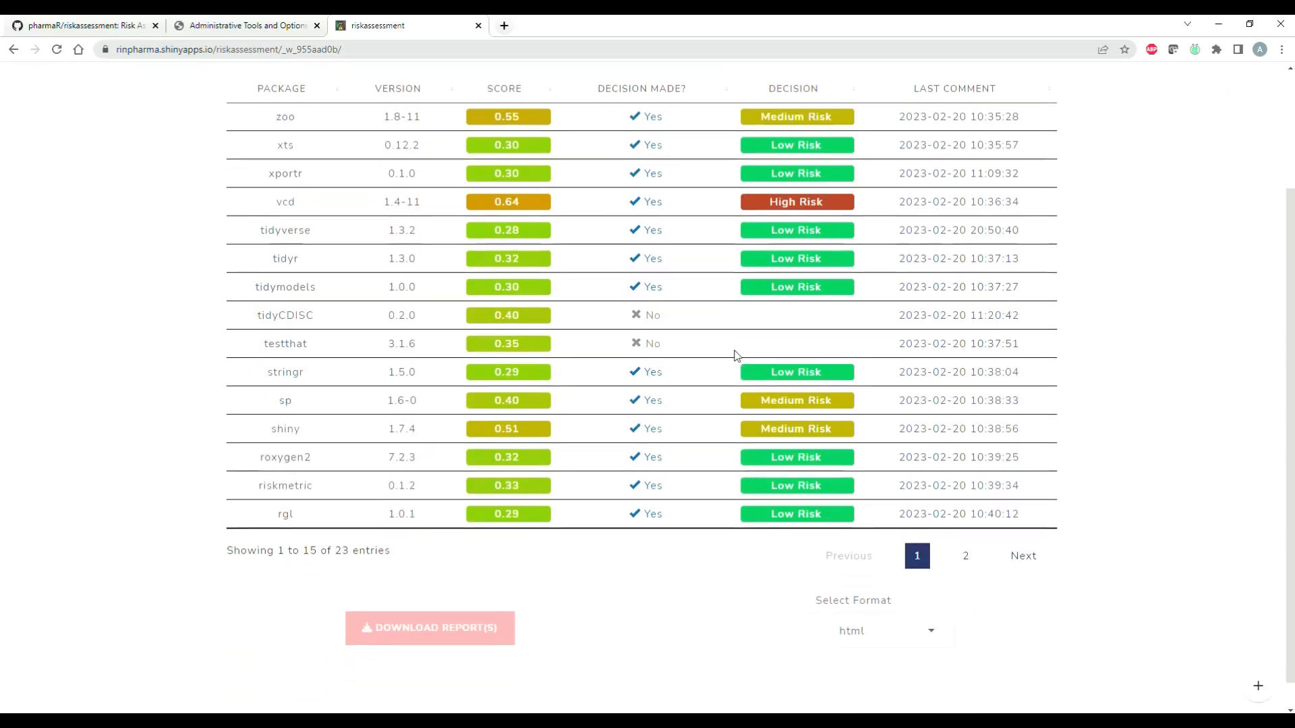
{"action": "scroll", "coordinate": [735, 364], "scroll_direction": "up", "scroll_amount": 3}
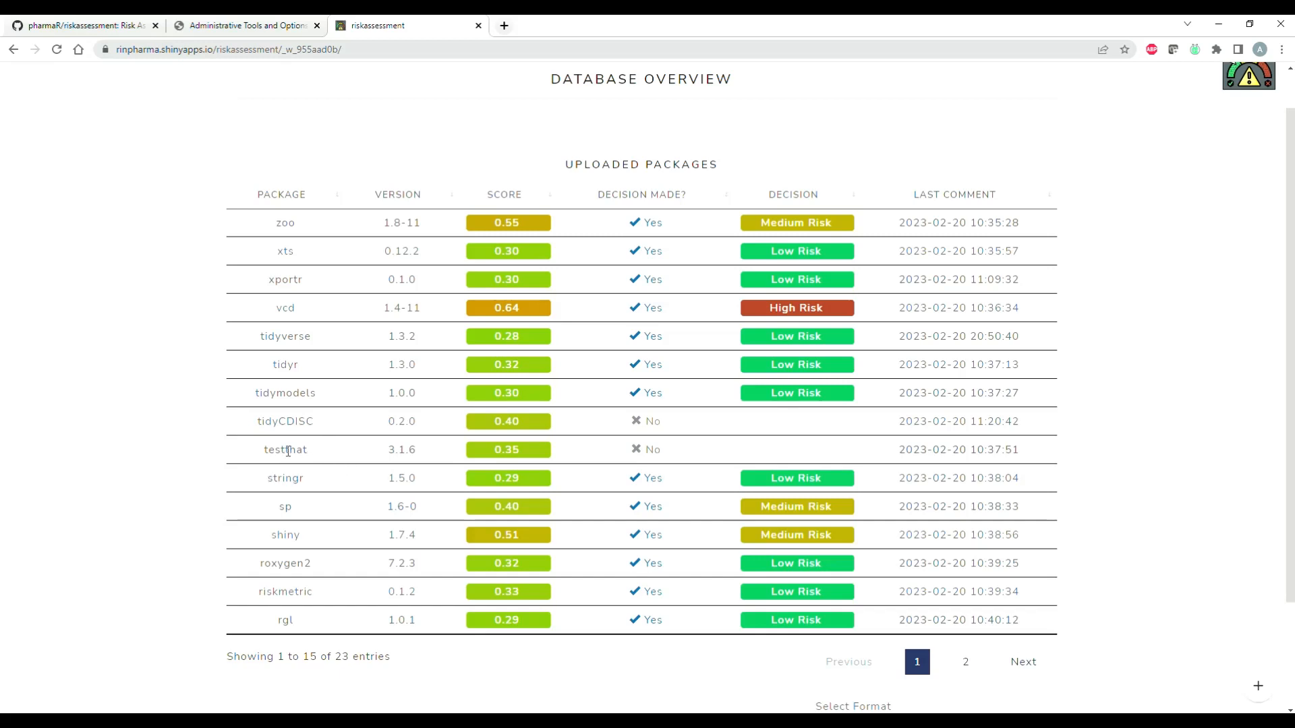
Step: Select testthat and tidyCDISC in the uploaded packages table and download their reports in html format
{"action": "left_click", "coordinate": [297, 446]}
{"action": "left_click", "coordinate": [296, 421]}
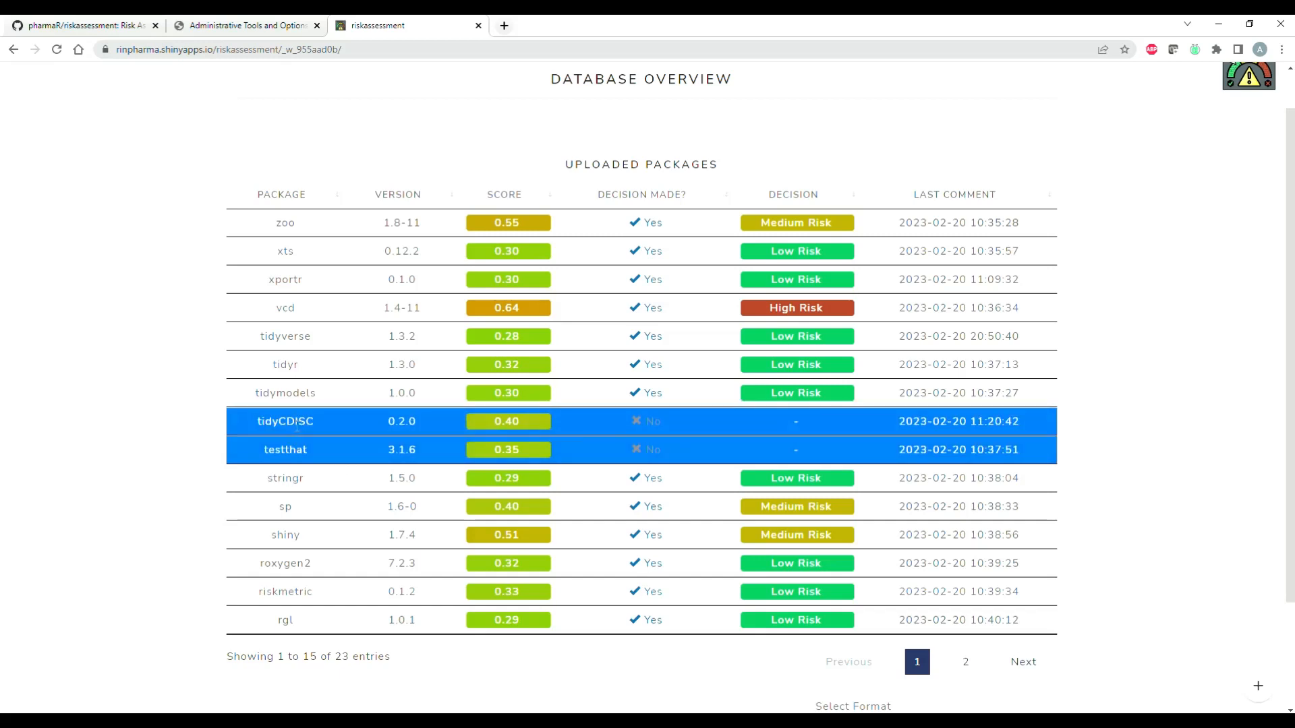
{"action": "scroll", "coordinate": [500, 523], "scroll_direction": "down", "scroll_amount": 2}
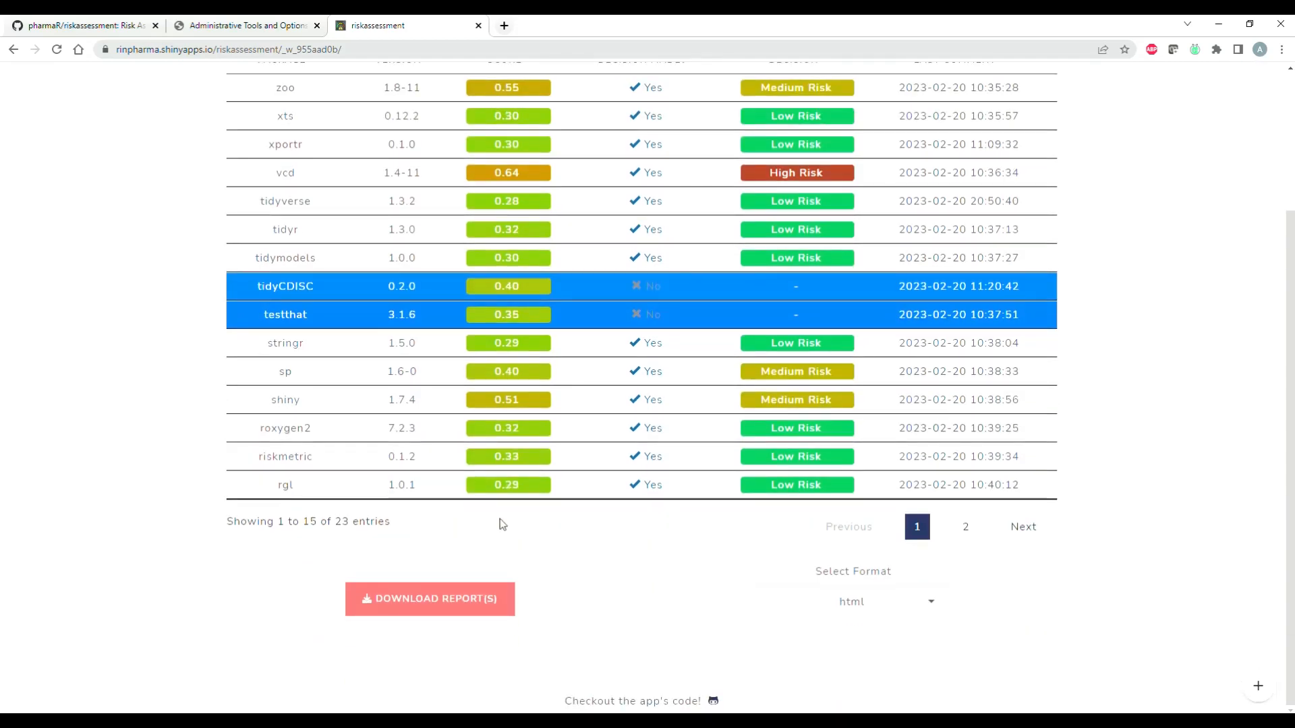
{"action": "left_click", "coordinate": [508, 602]}
{"action": "left_click", "coordinate": [456, 595]}
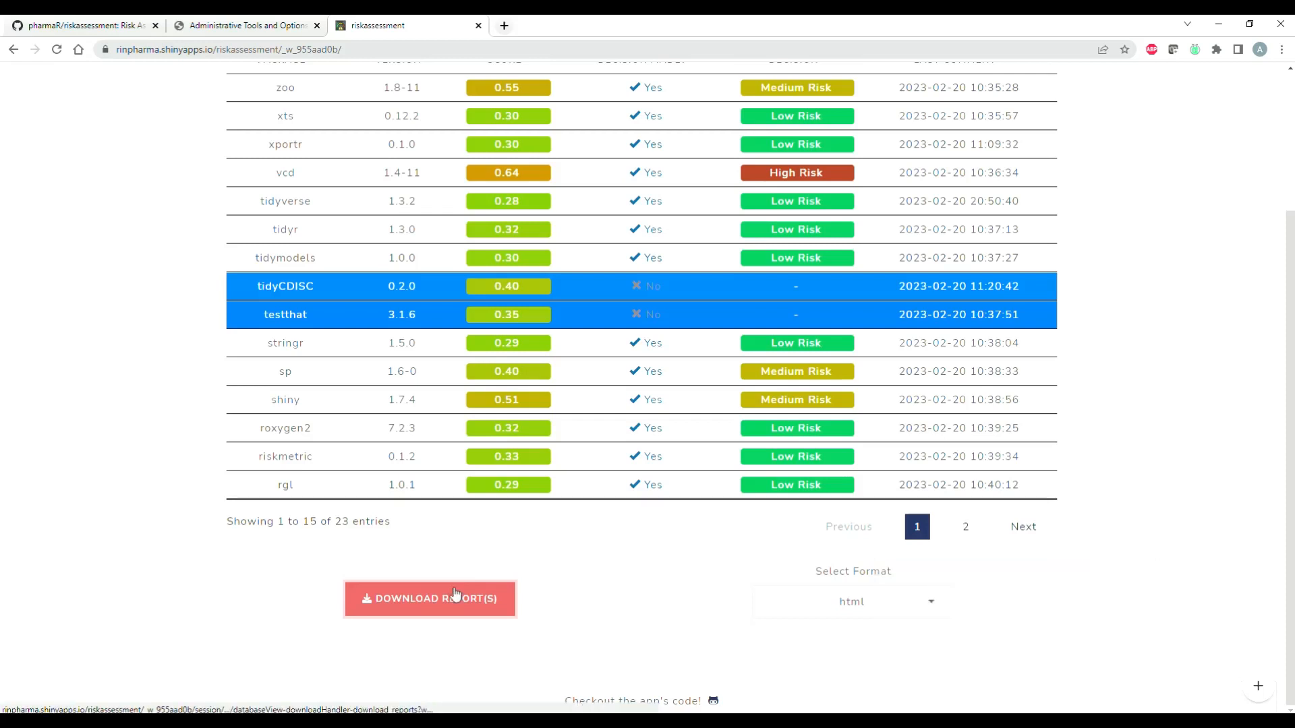
{"action": "scroll", "coordinate": [424, 453], "scroll_direction": "up", "scroll_amount": 3}
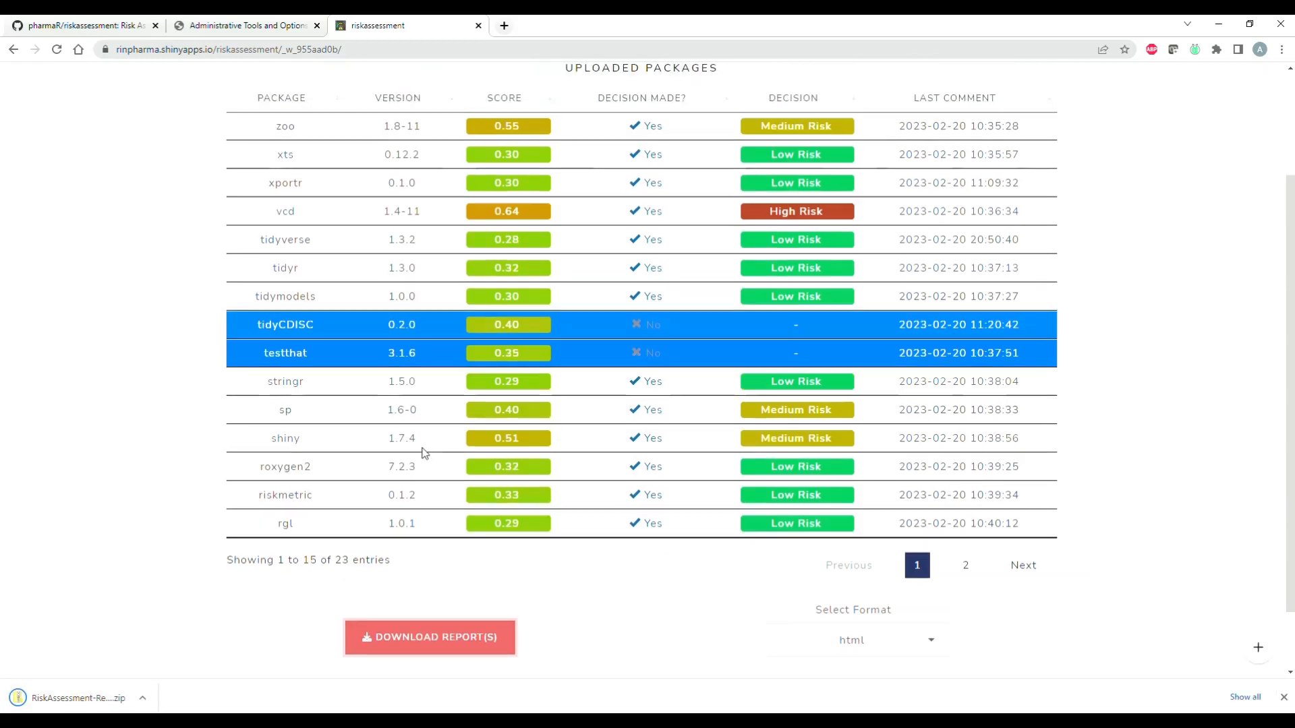
Step: Open the administrative tools and review the users and passwords tables in the credential manager
{"action": "left_click", "coordinate": [493, 82]}
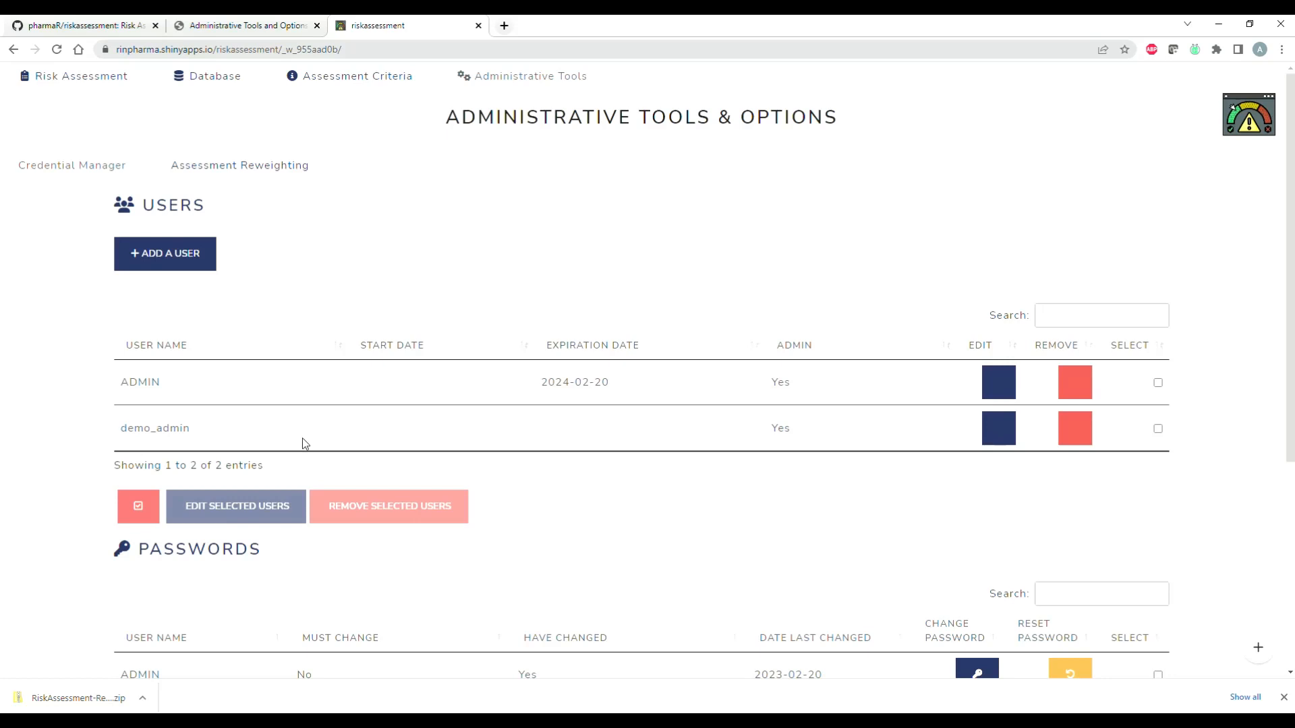
{"action": "scroll", "coordinate": [302, 444], "scroll_direction": "down", "scroll_amount": 2}
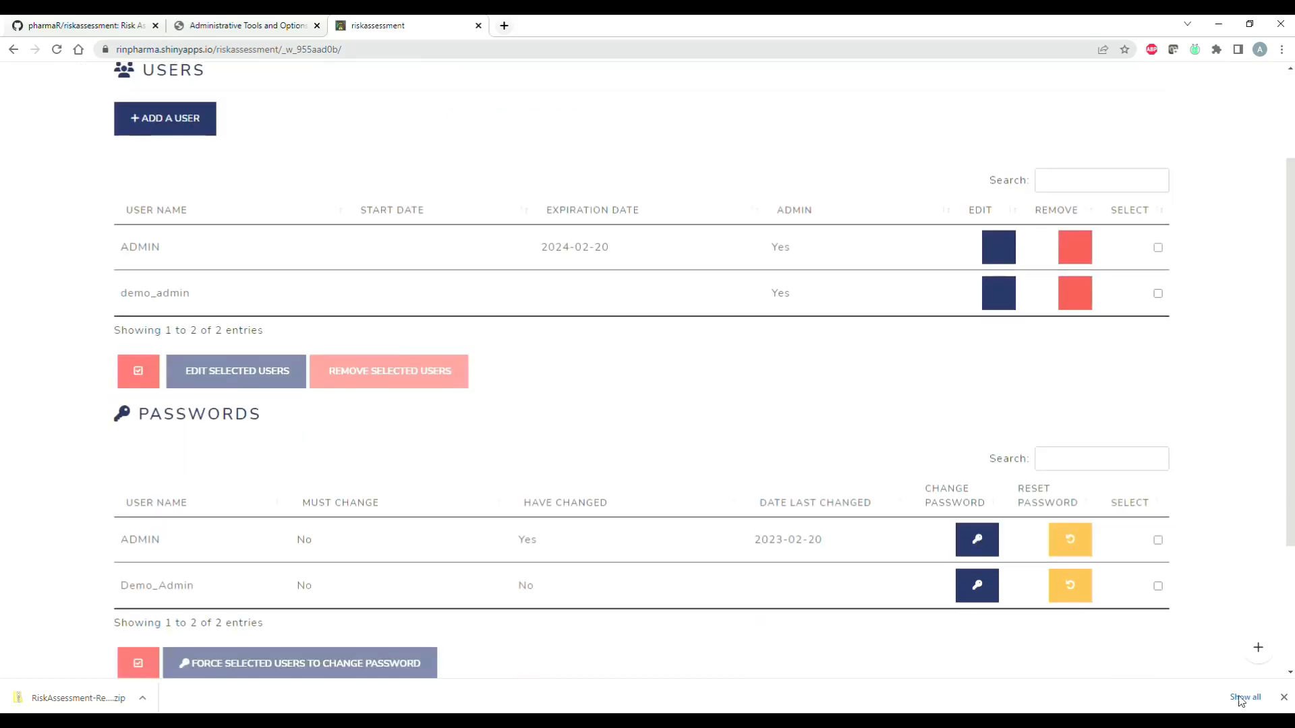
{"action": "left_click", "coordinate": [1284, 698]}
{"action": "scroll", "coordinate": [428, 408], "scroll_direction": "up", "scroll_amount": 2}
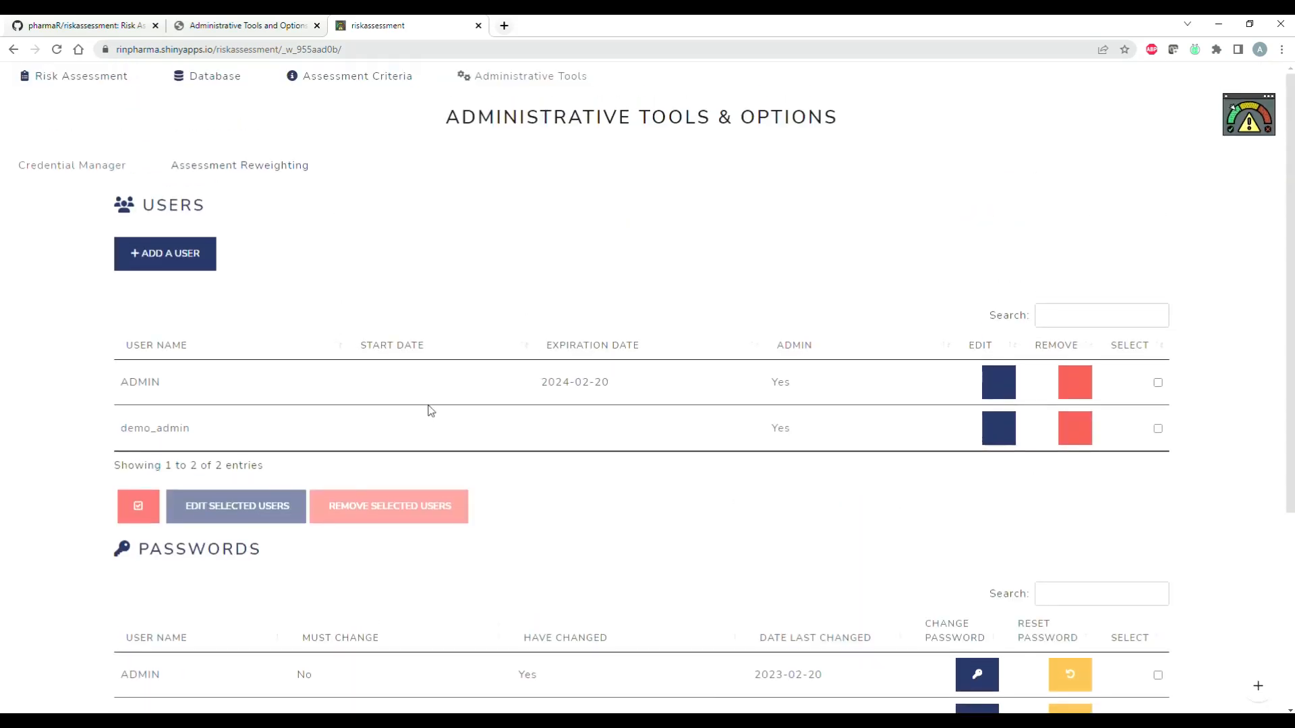
Step: Open the assessment reweighting options and update the new weight of has_vignettes to 2
{"action": "left_click", "coordinate": [267, 161]}
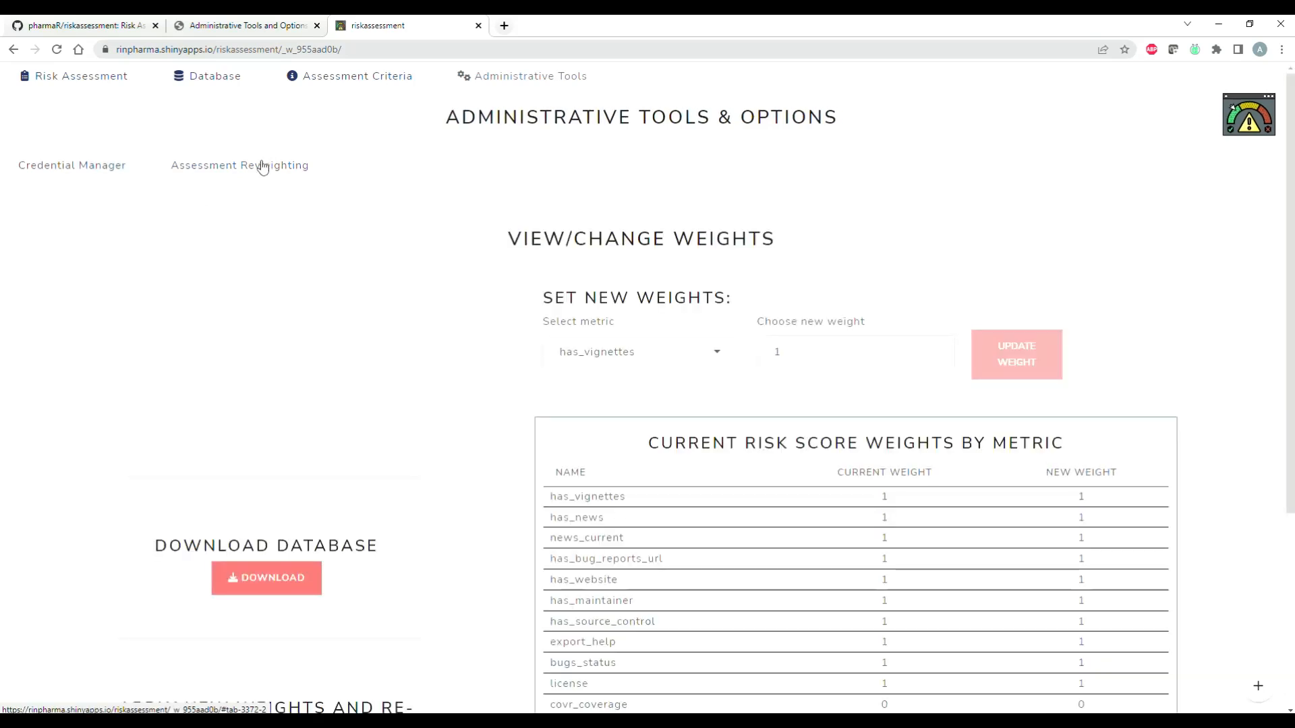
{"action": "scroll", "coordinate": [595, 396], "scroll_direction": "down", "scroll_amount": 1}
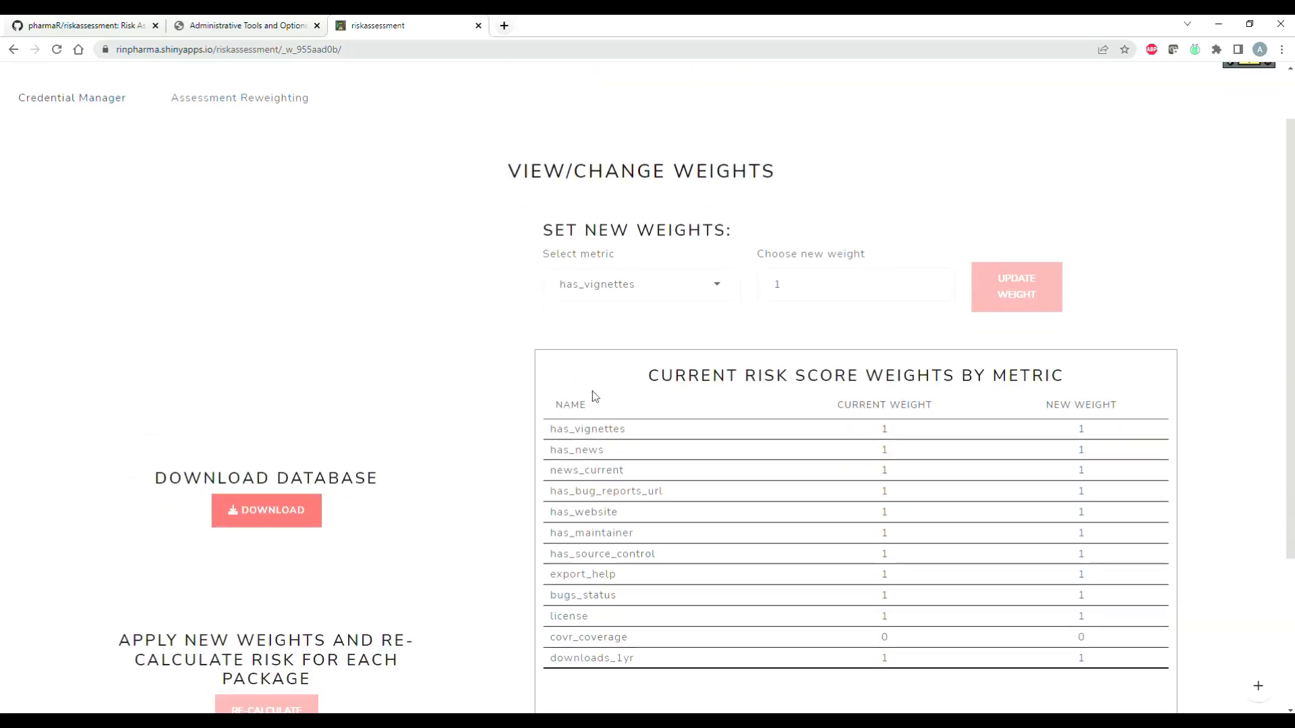
{"action": "scroll", "coordinate": [595, 396], "scroll_direction": "down", "scroll_amount": 1}
{"action": "left_click", "coordinate": [693, 358]}
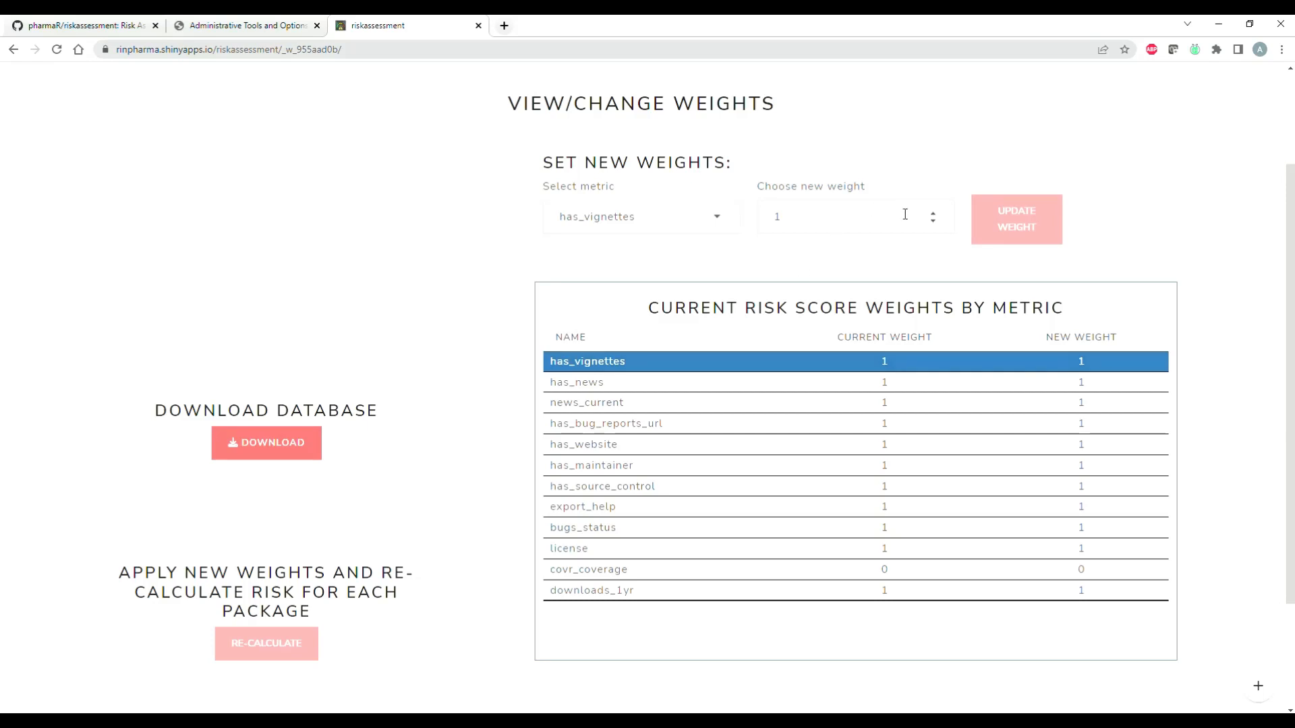
{"action": "left_click", "coordinate": [932, 213]}
{"action": "left_click", "coordinate": [932, 212]}
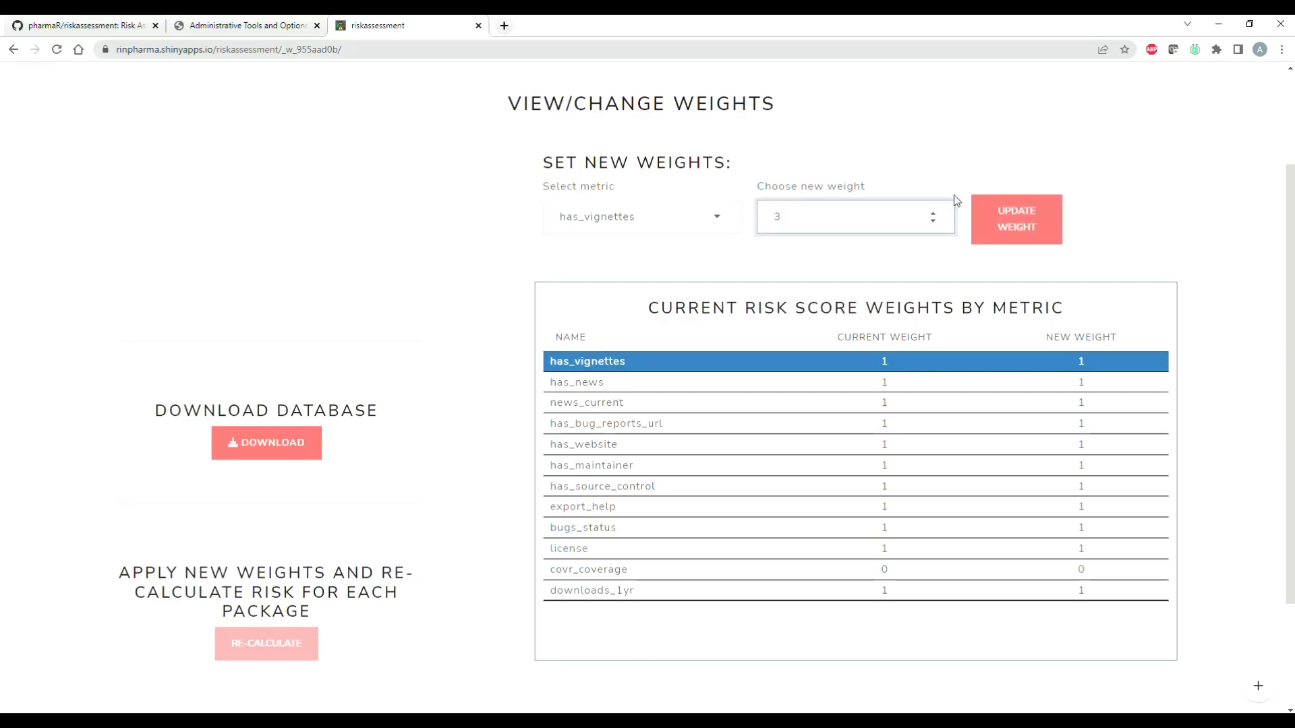
{"action": "left_click", "coordinate": [933, 222]}
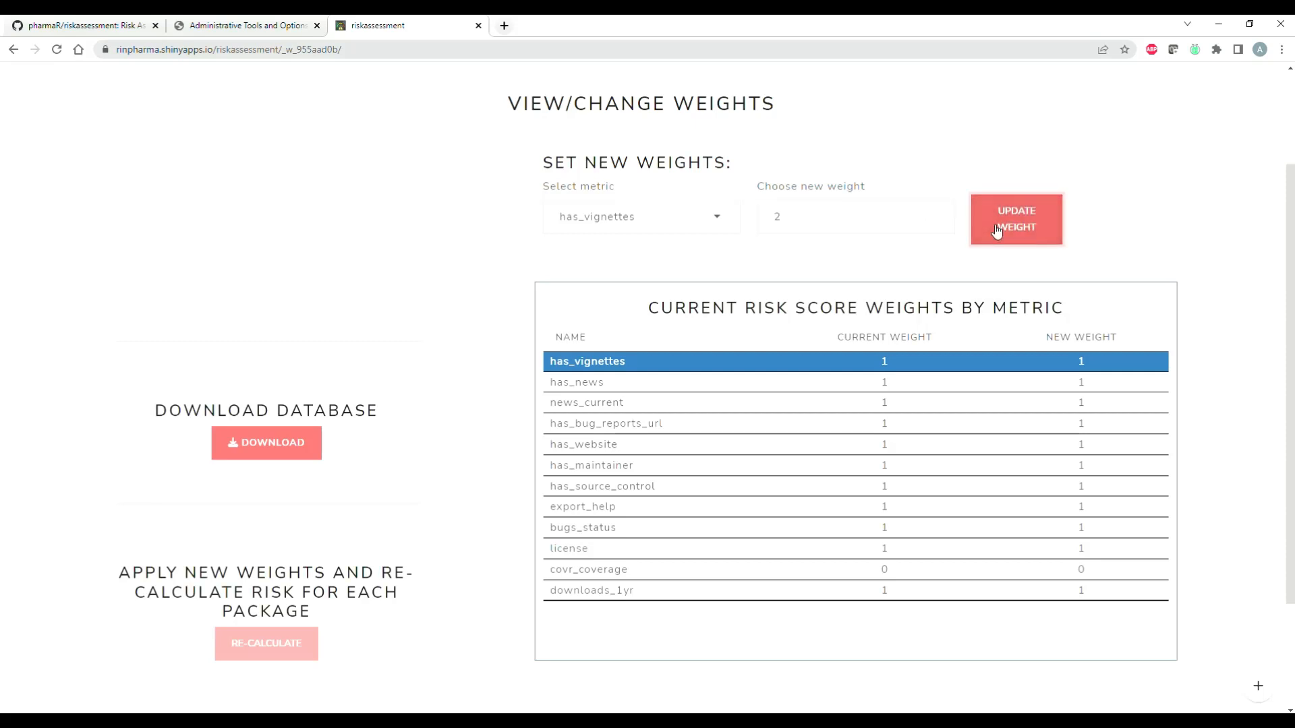
{"action": "left_click", "coordinate": [997, 229]}
Step: Update the new weights of the has_news and bugs_status metrics to 3 each
{"action": "left_click", "coordinate": [624, 390]}
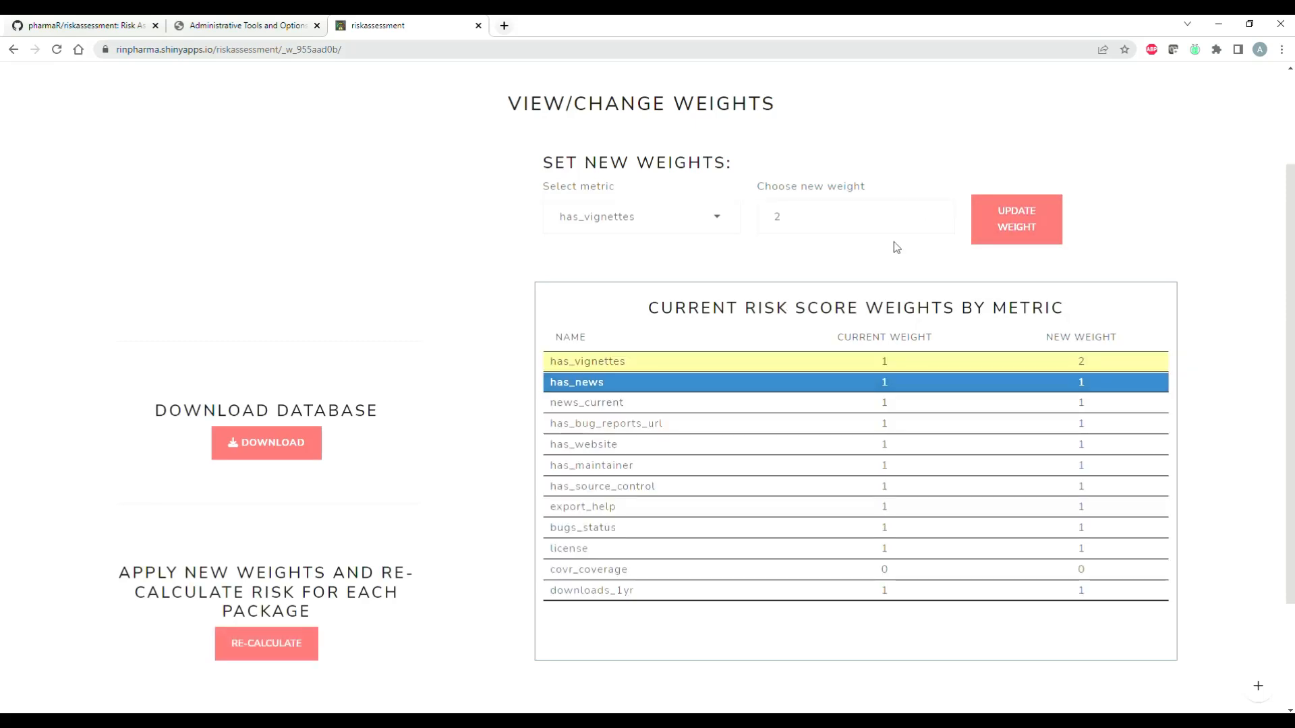
{"action": "left_click", "coordinate": [935, 211]}
{"action": "left_click", "coordinate": [1033, 241]}
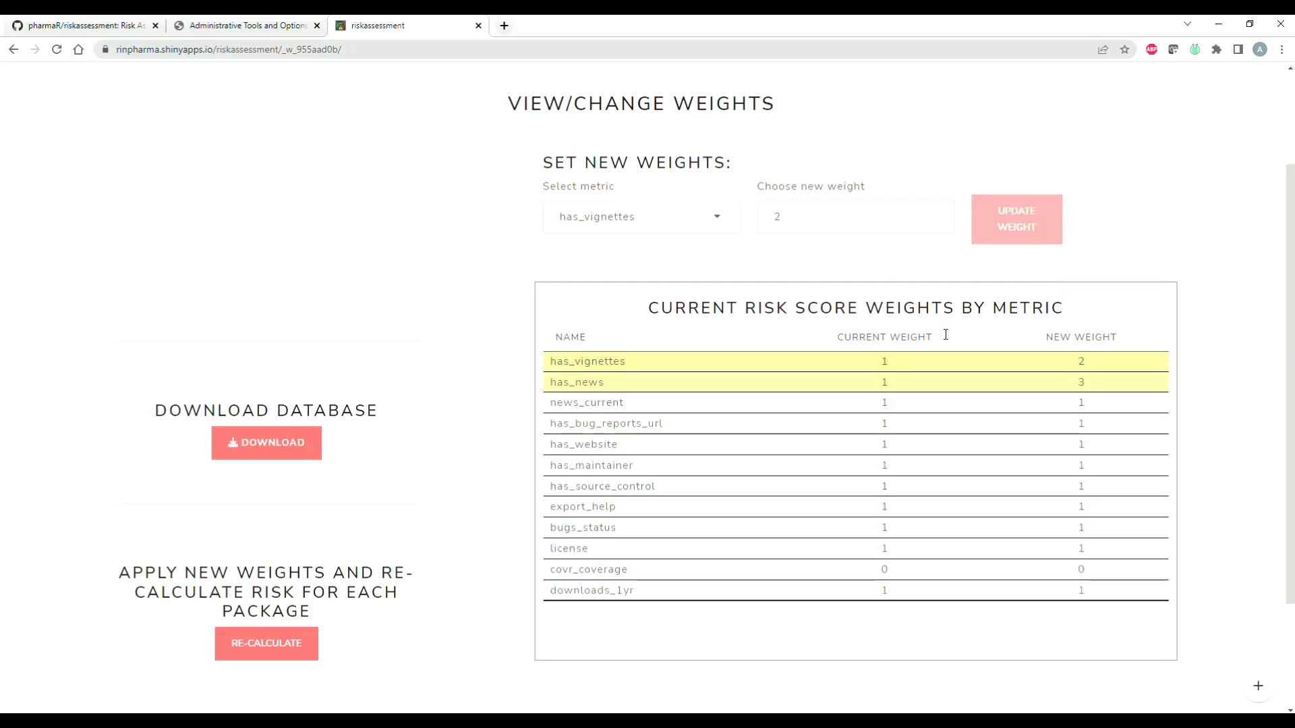
{"action": "left_click", "coordinate": [695, 532]}
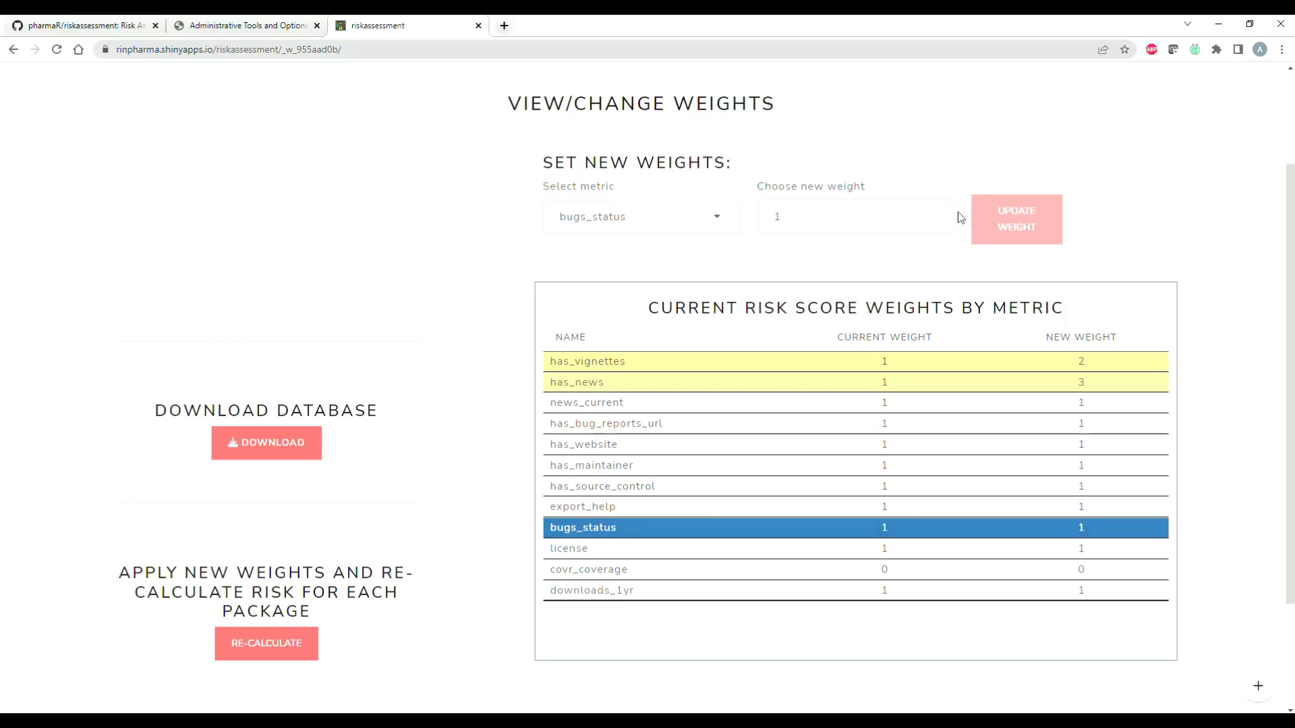
{"action": "left_click", "coordinate": [933, 214]}
{"action": "left_click", "coordinate": [933, 213]}
{"action": "left_click", "coordinate": [1017, 220]}
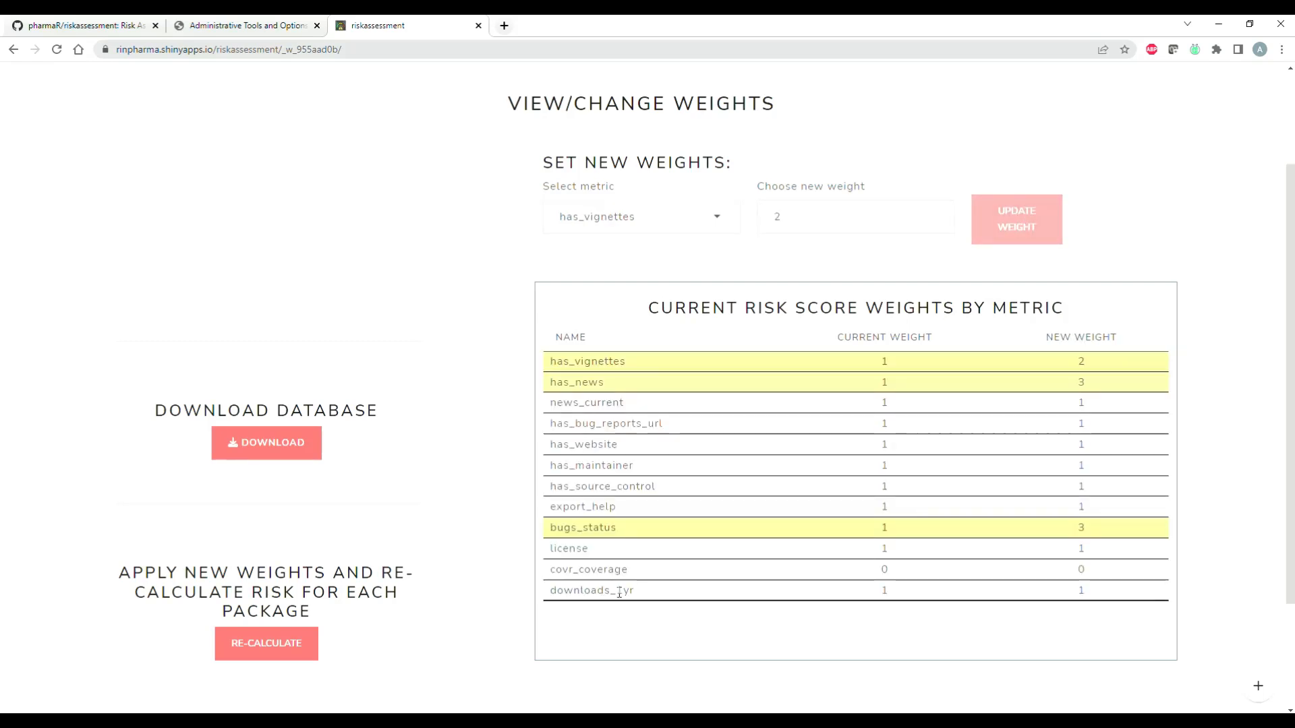
Step: Update the new weight of the downloads_1yr metric to 5
{"action": "left_click", "coordinate": [614, 588]}
{"action": "left_click", "coordinate": [933, 214]}
{"action": "left_click", "coordinate": [933, 213]}
{"action": "left_click", "coordinate": [934, 213]}
{"action": "left_click", "coordinate": [933, 213]}
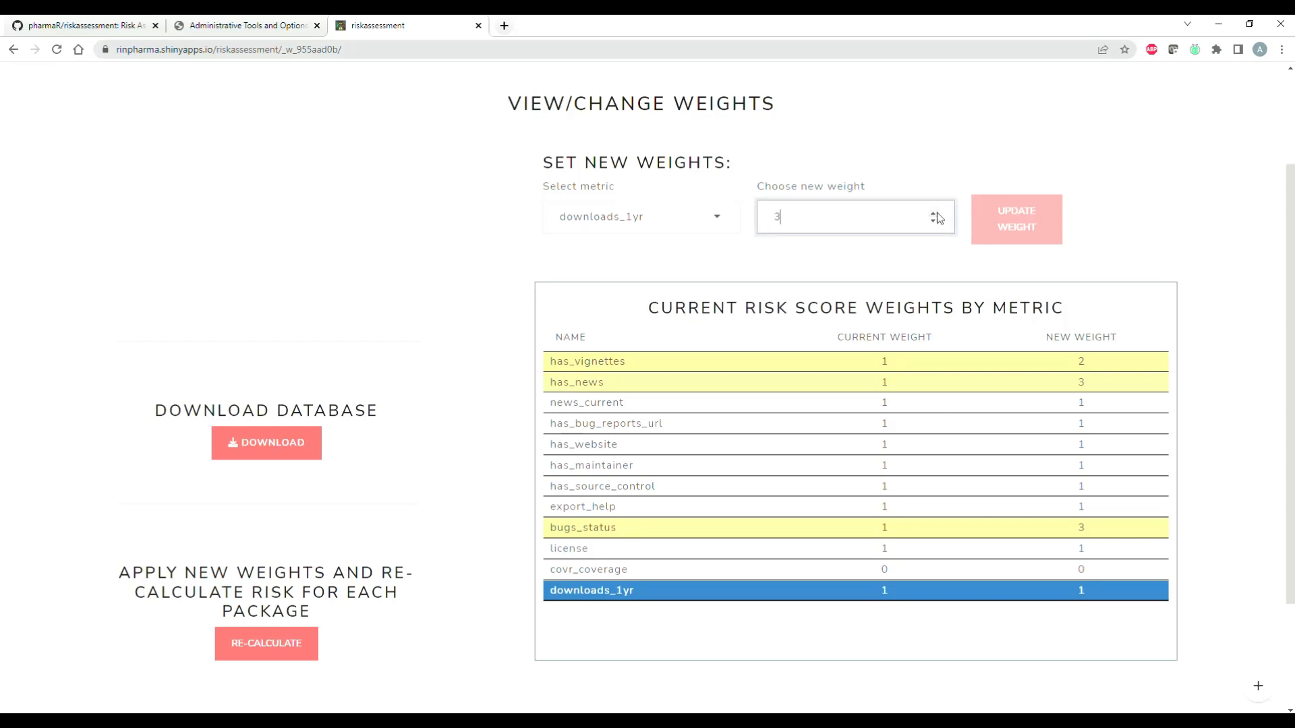
{"action": "left_click", "coordinate": [1013, 228]}
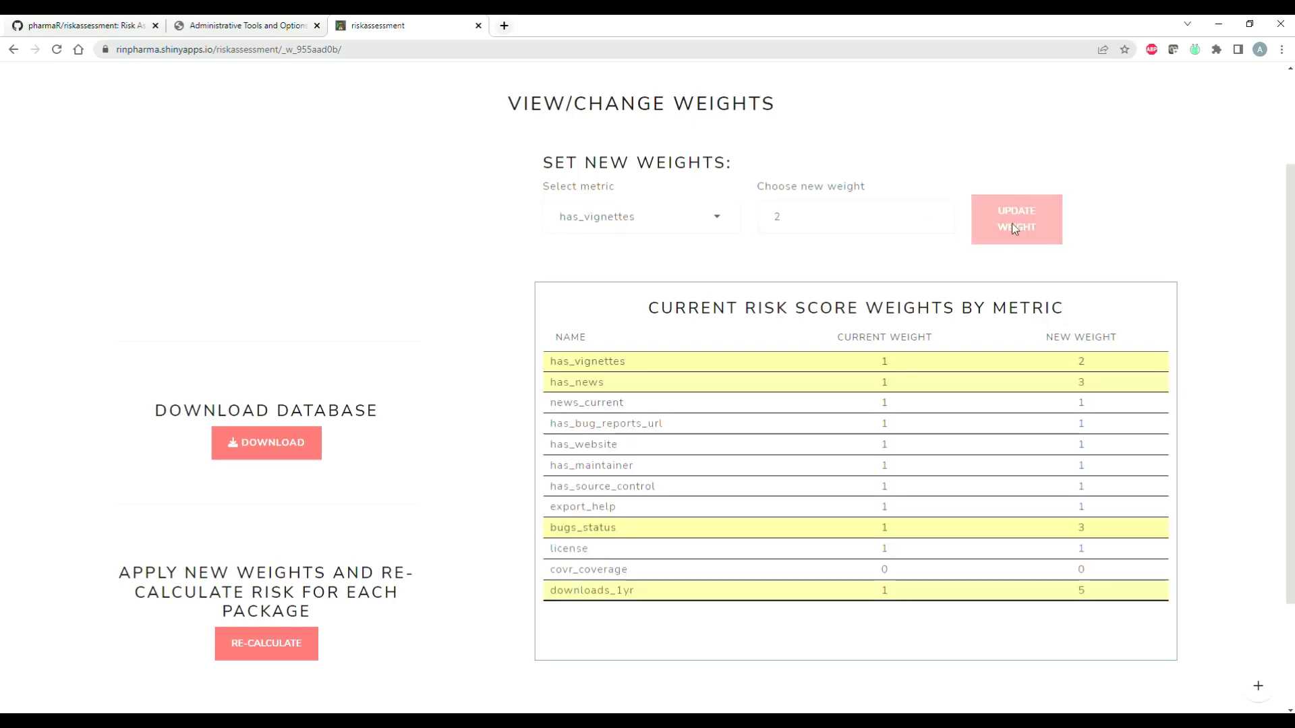
Step: Download a backup of the database and dismiss the resulting notice
{"action": "scroll", "coordinate": [676, 473], "scroll_direction": "down", "scroll_amount": 2}
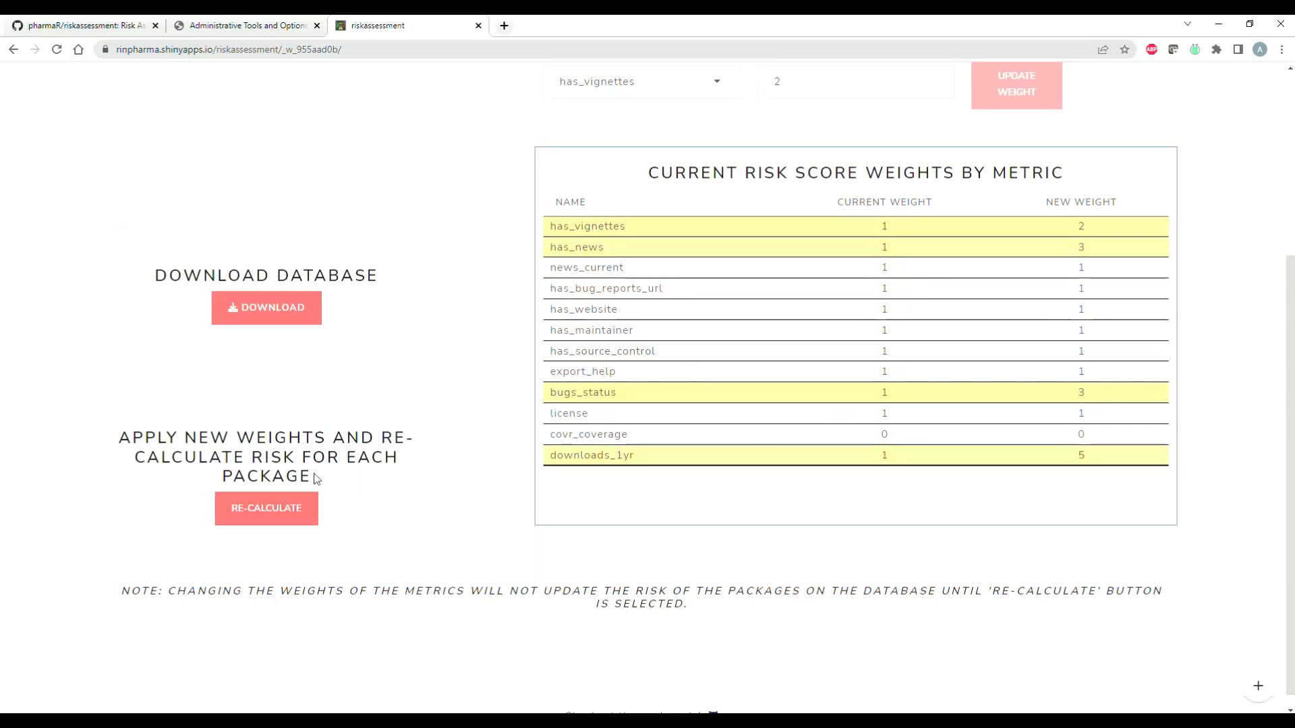
{"action": "left_click", "coordinate": [266, 308]}
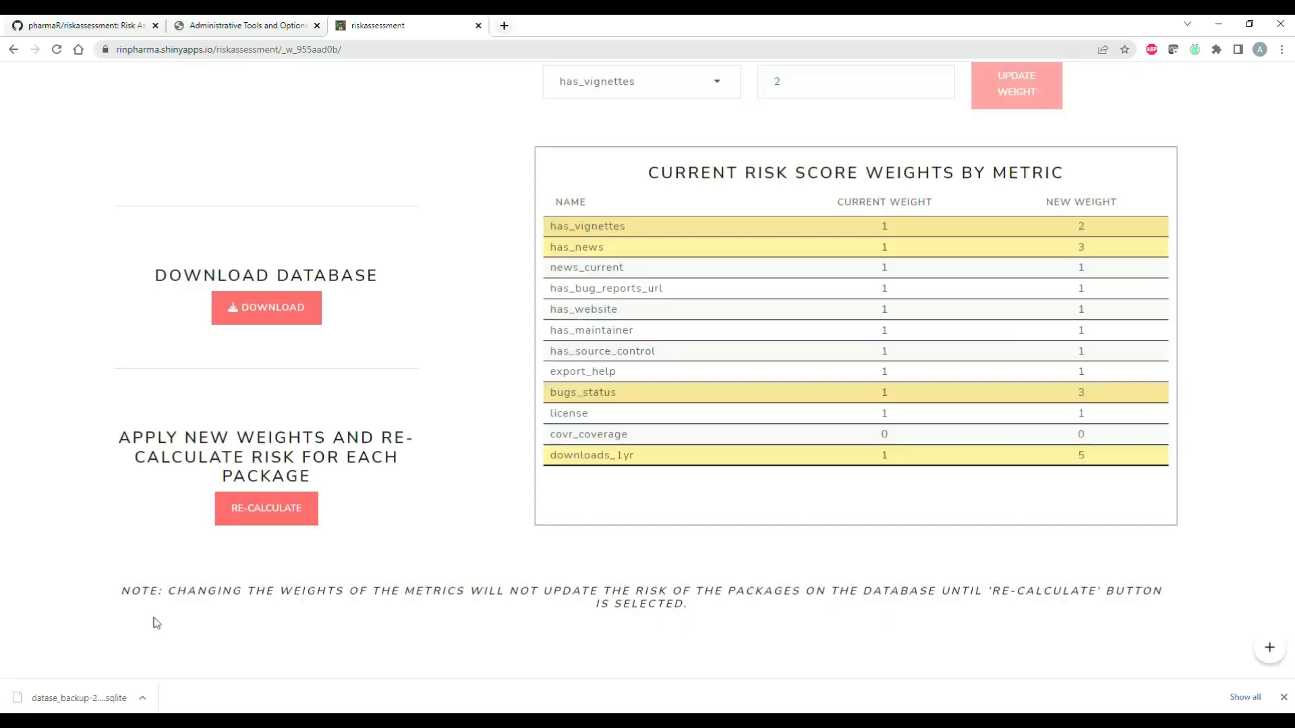
{"action": "left_click", "coordinate": [870, 238]}
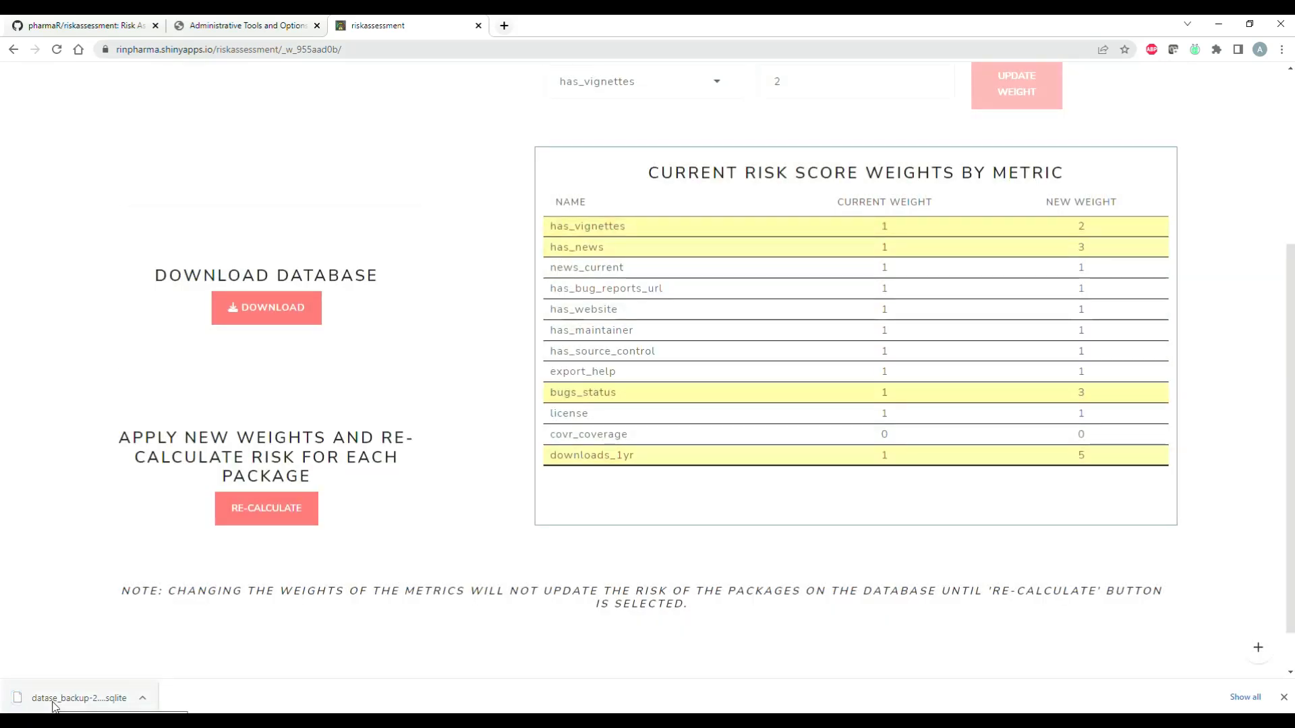
Step: Read the confirmation for re-calculating package risk, cancel it, and return to the risk assessment page
{"action": "left_click", "coordinate": [266, 519]}
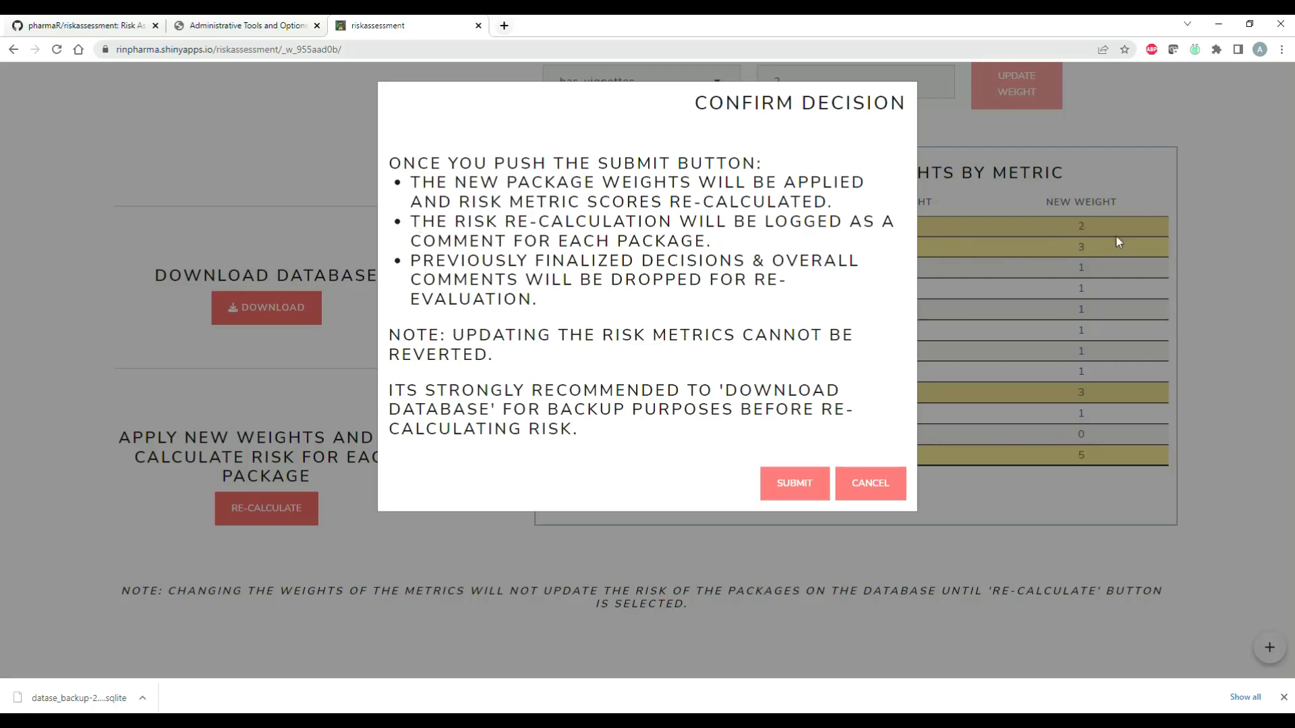
{"action": "left_click", "coordinate": [866, 482]}
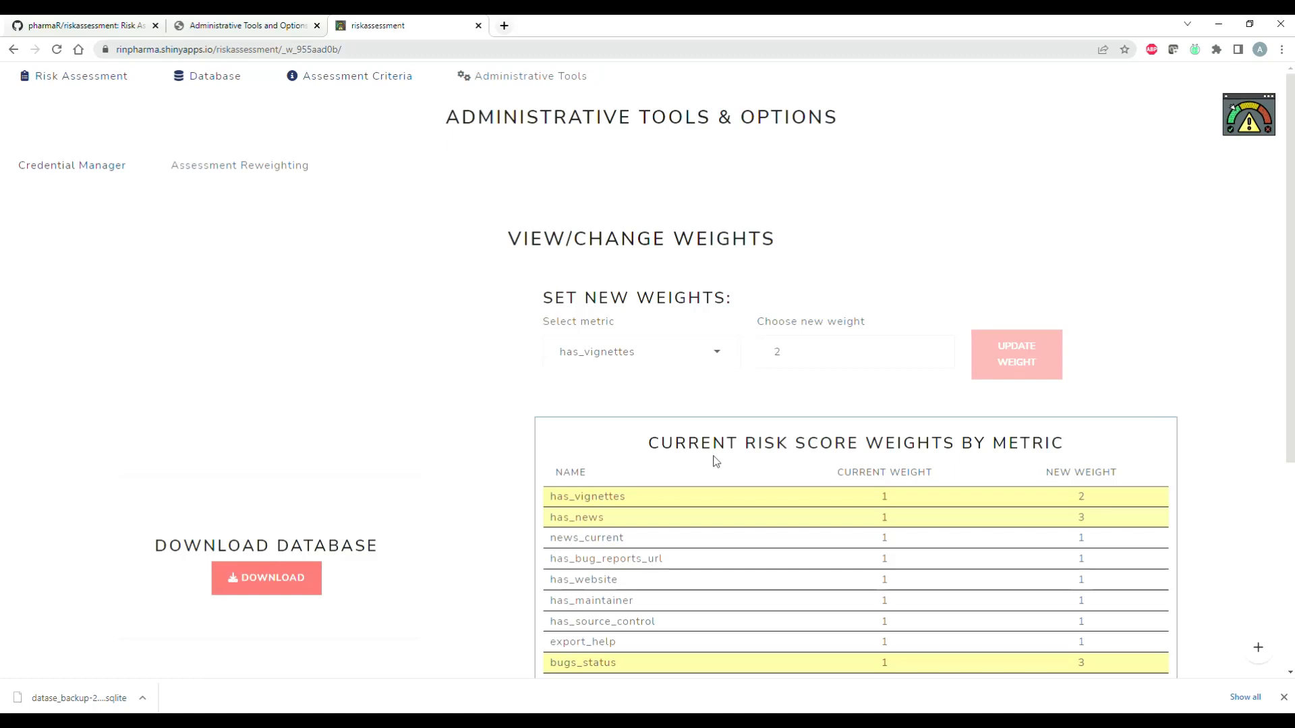
{"action": "left_click", "coordinate": [107, 80]}
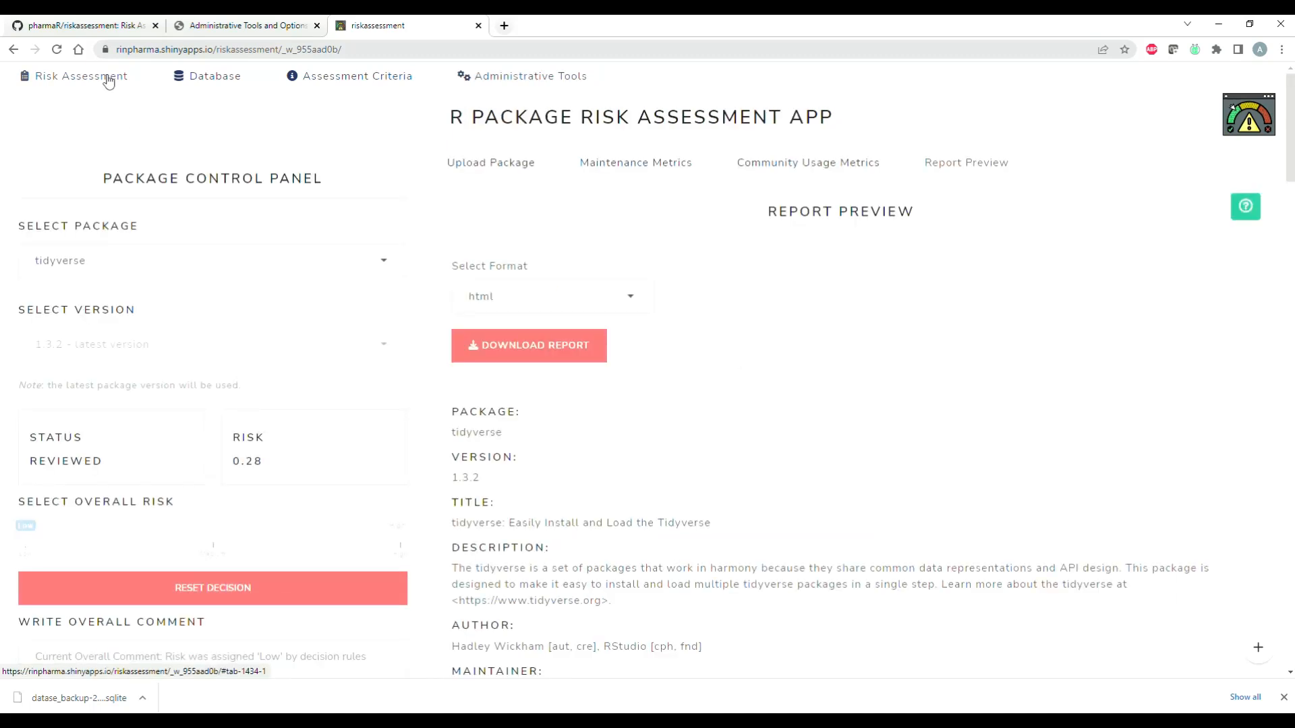